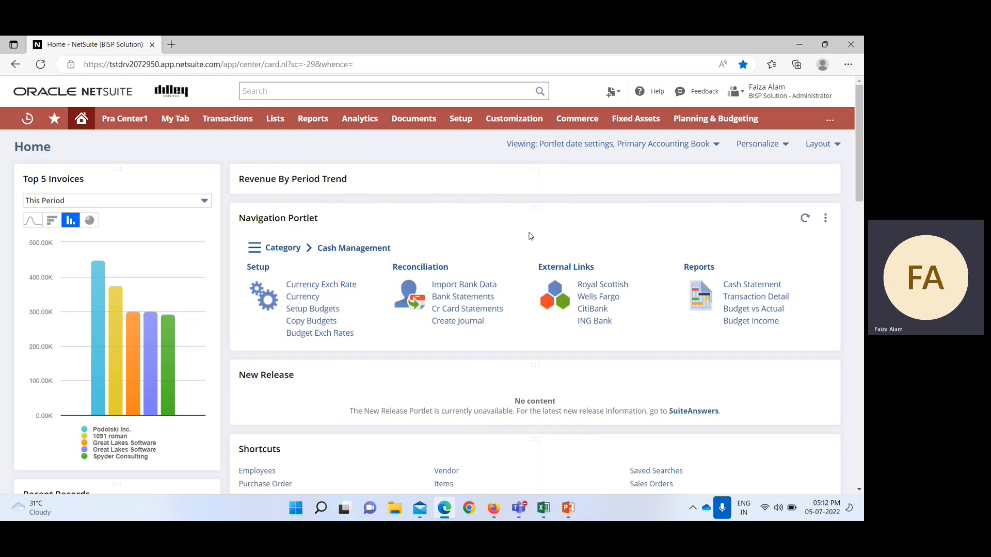
- Start a new inventory item record and switch its custom form to Standard Inventory Part Form
{"action": "mouse_move", "coordinate": [278, 119]}
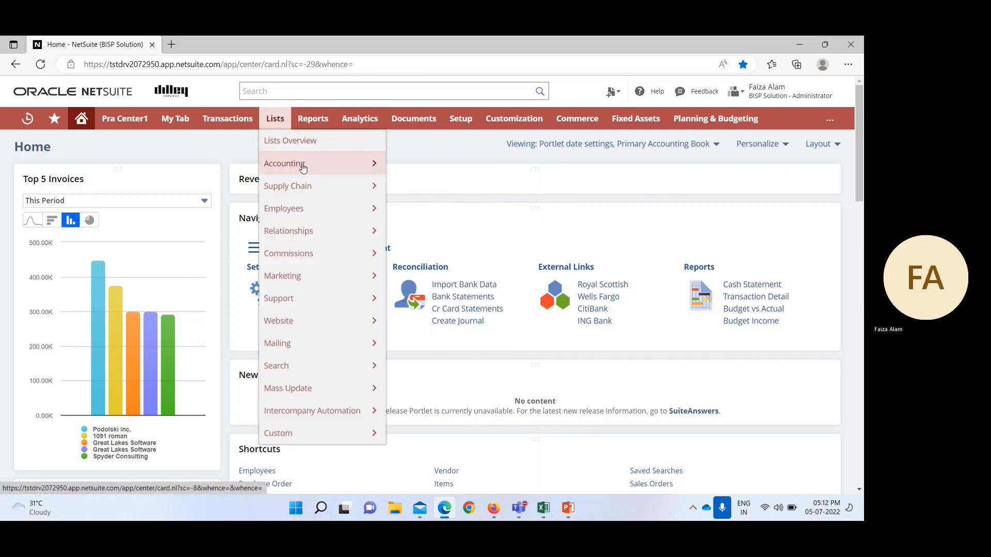
{"action": "mouse_move", "coordinate": [299, 163]}
{"action": "mouse_move", "coordinate": [477, 237]}
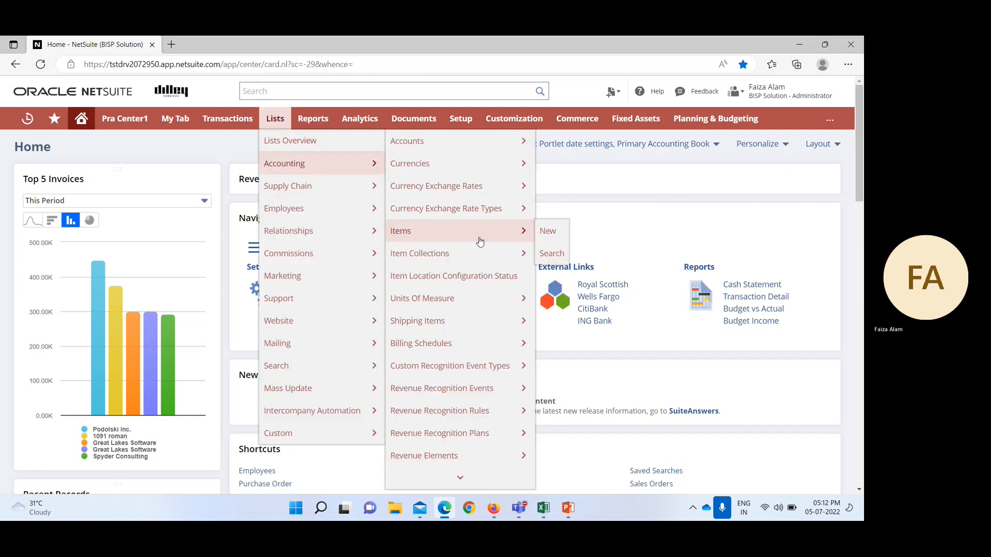
{"action": "left_click", "coordinate": [553, 234]}
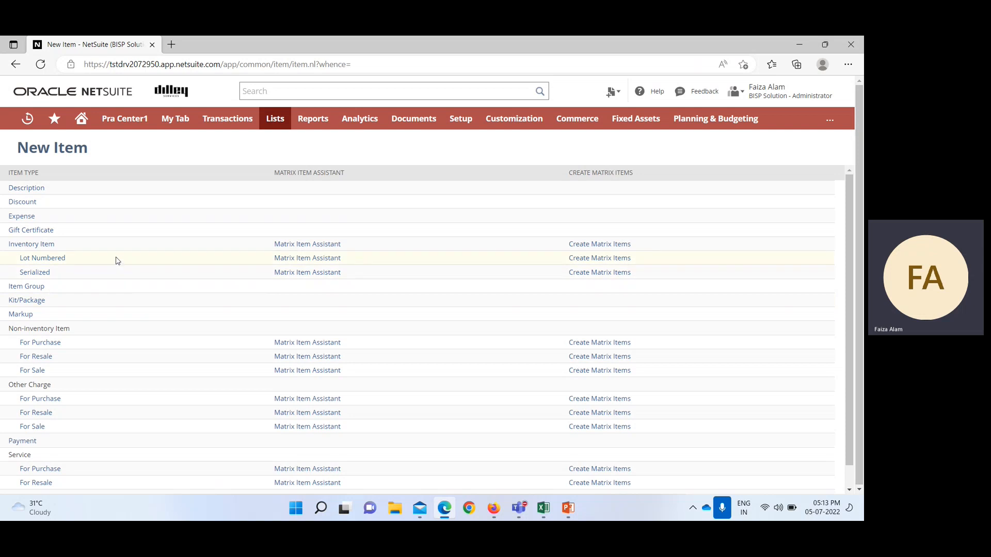
{"action": "left_click", "coordinate": [46, 246]}
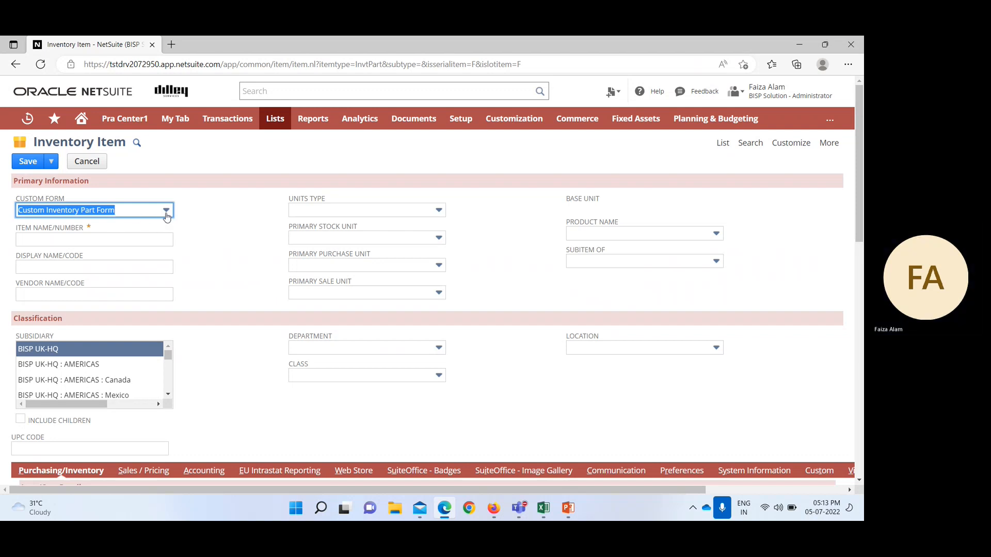
{"action": "left_click", "coordinate": [166, 211]}
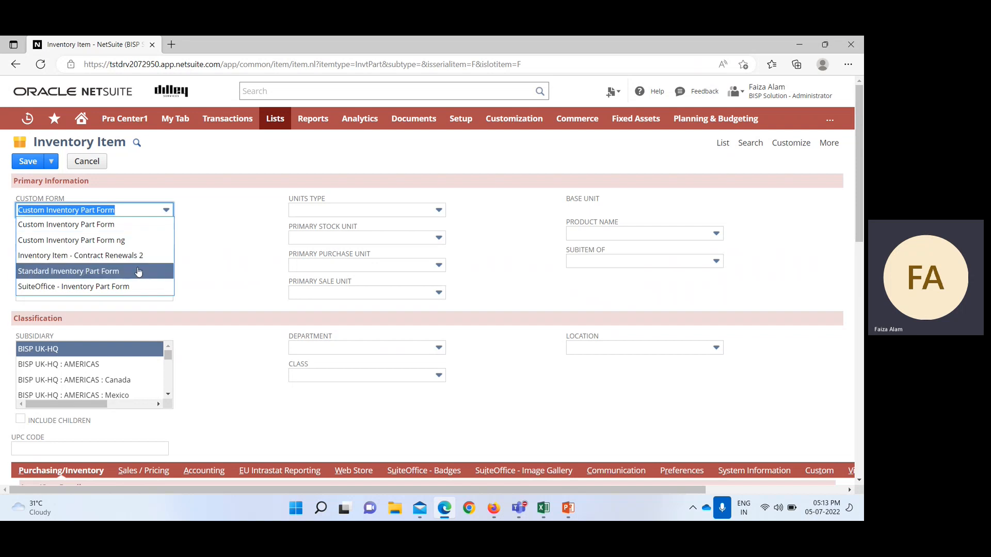
{"action": "left_click", "coordinate": [138, 271]}
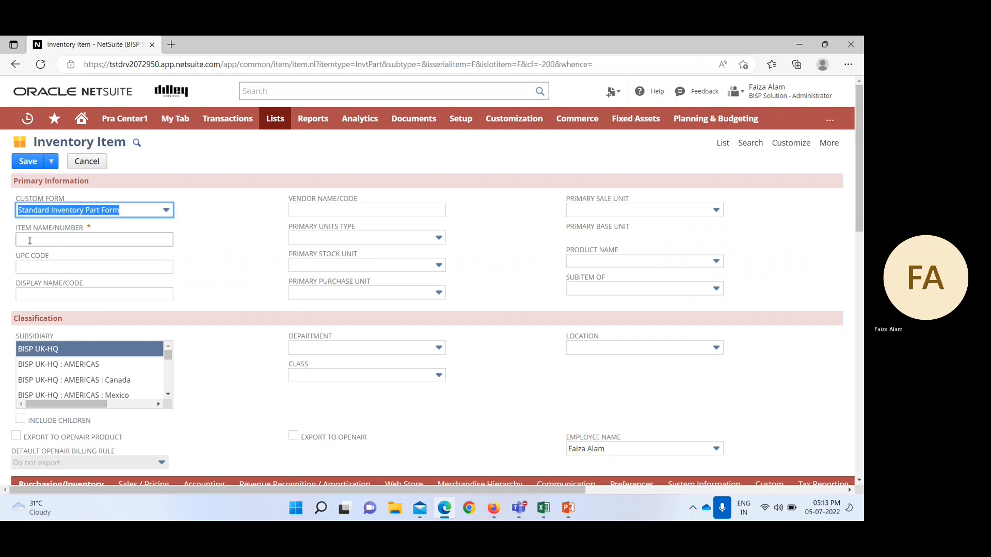
- Enter iPad_10 as the item name/number and copy the same text into the display name/code
{"action": "left_click", "coordinate": [30, 241]}
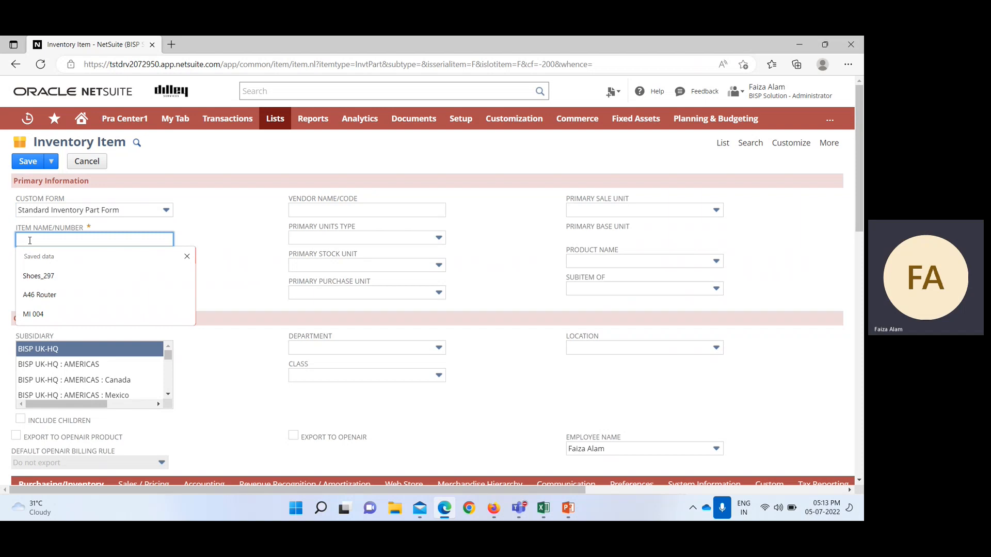
{"action": "type", "text": "I"}
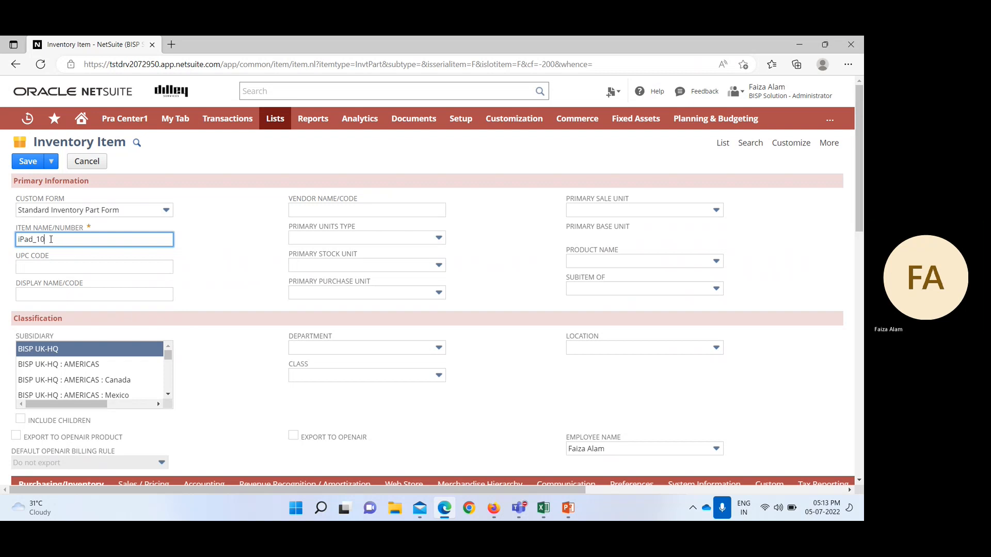
{"action": "left_click_drag", "start_coordinate": [45, 241], "coordinate": [9, 243]}
{"action": "key", "text": "ctrl+c"}
{"action": "left_click", "coordinate": [29, 295]}
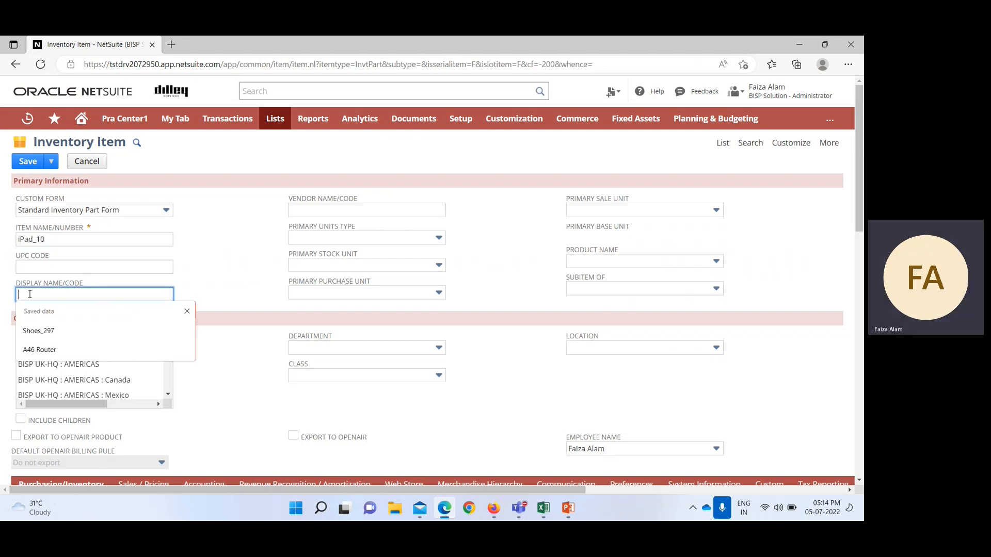
{"action": "key", "text": "ctrl+v"}
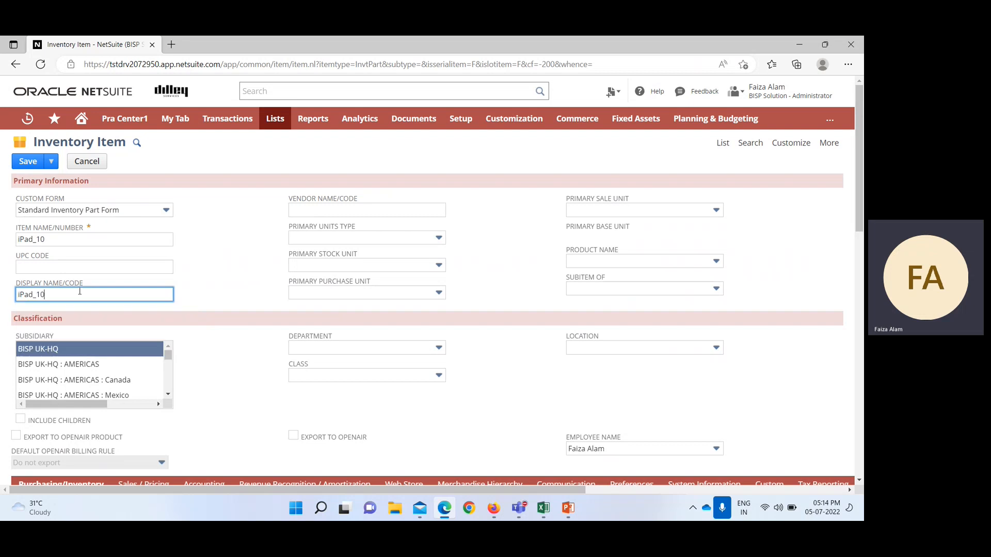
- Consult the field help for UPC Code, and set the item's primary units type to EACH
{"action": "left_click", "coordinate": [46, 261]}
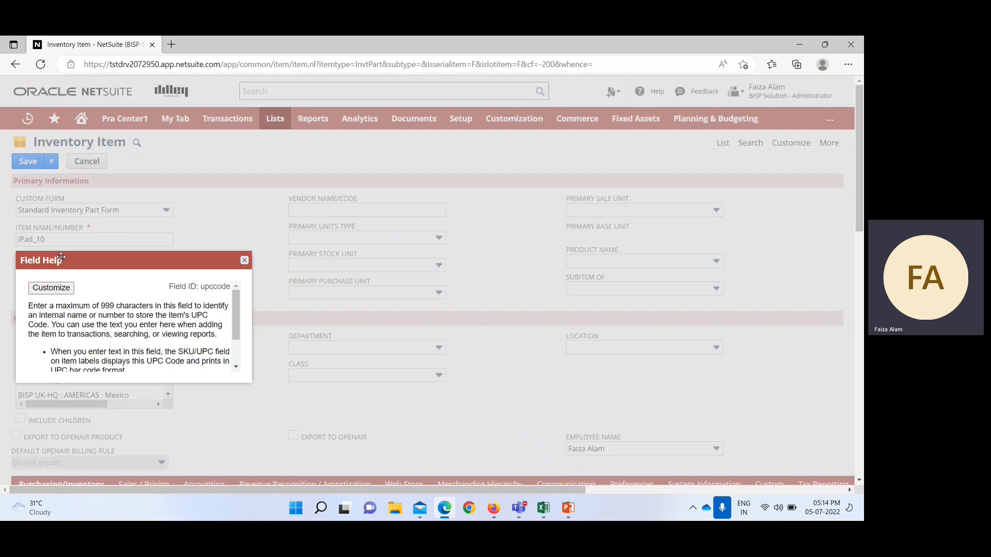
{"action": "left_click", "coordinate": [245, 261]}
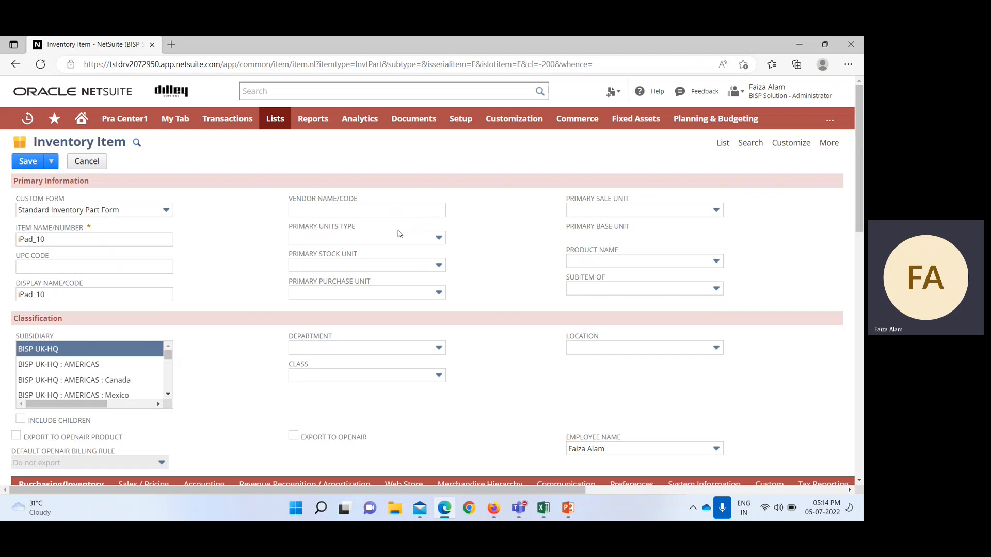
{"action": "left_click", "coordinate": [428, 239]}
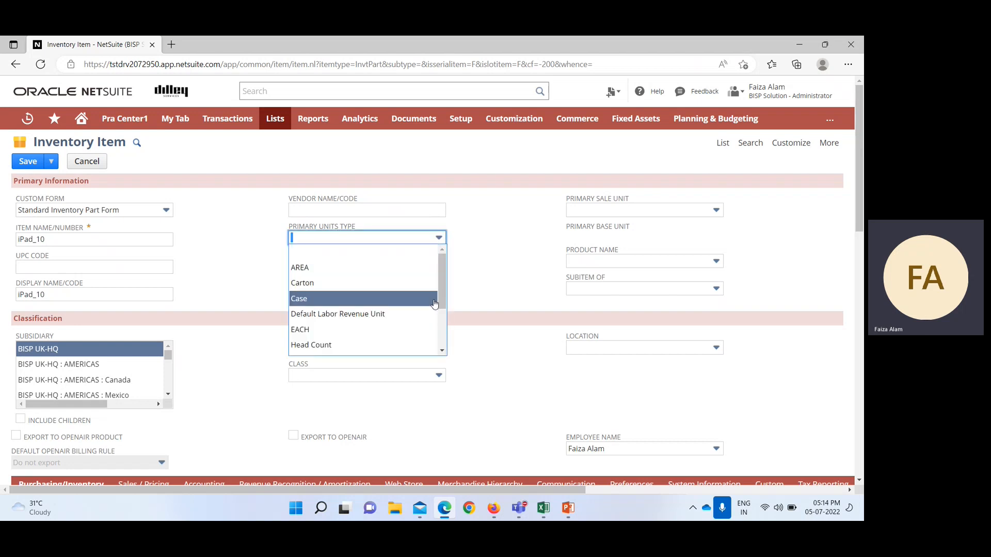
{"action": "scroll", "coordinate": [443, 289], "scroll_direction": "down", "scroll_amount": 3}
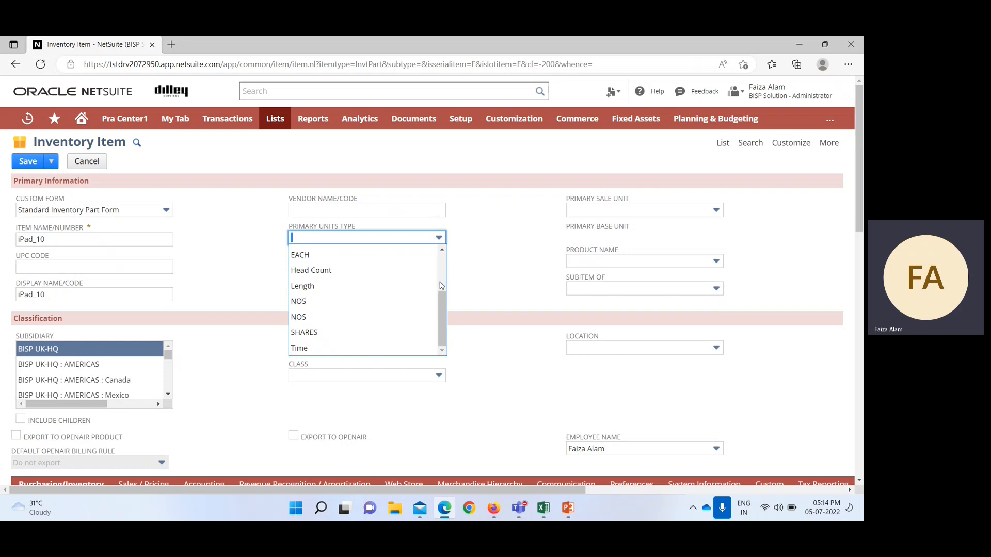
{"action": "scroll", "coordinate": [331, 287], "scroll_direction": "up", "scroll_amount": 1}
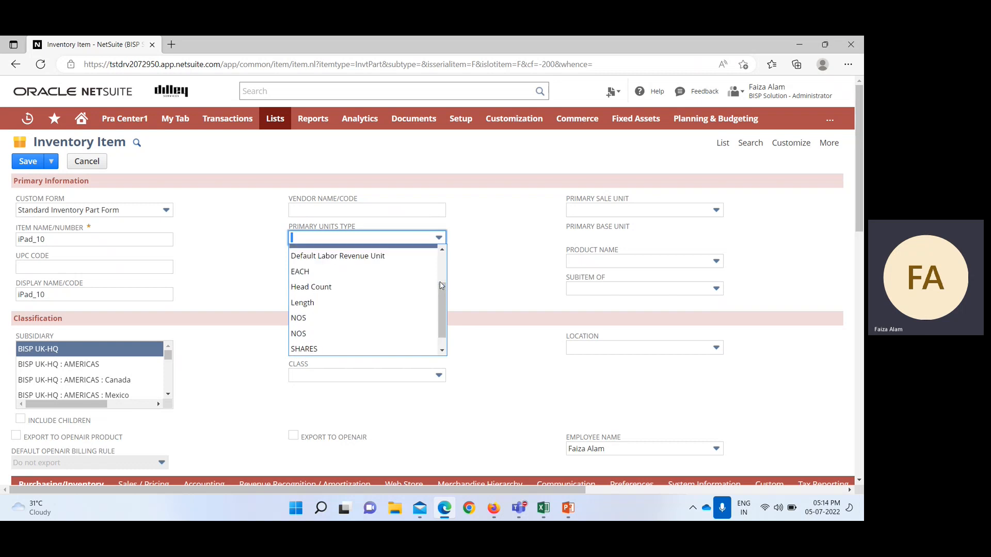
{"action": "left_click", "coordinate": [328, 271]}
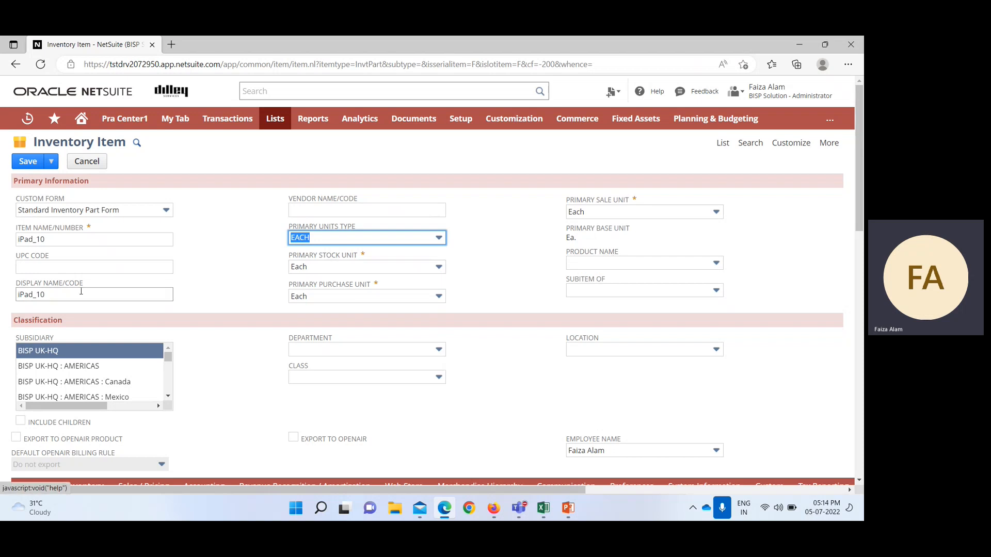
- Consult the field help for Subitem Of, and make the item a subitem of Apple Ipad
{"action": "left_click", "coordinate": [601, 283]}
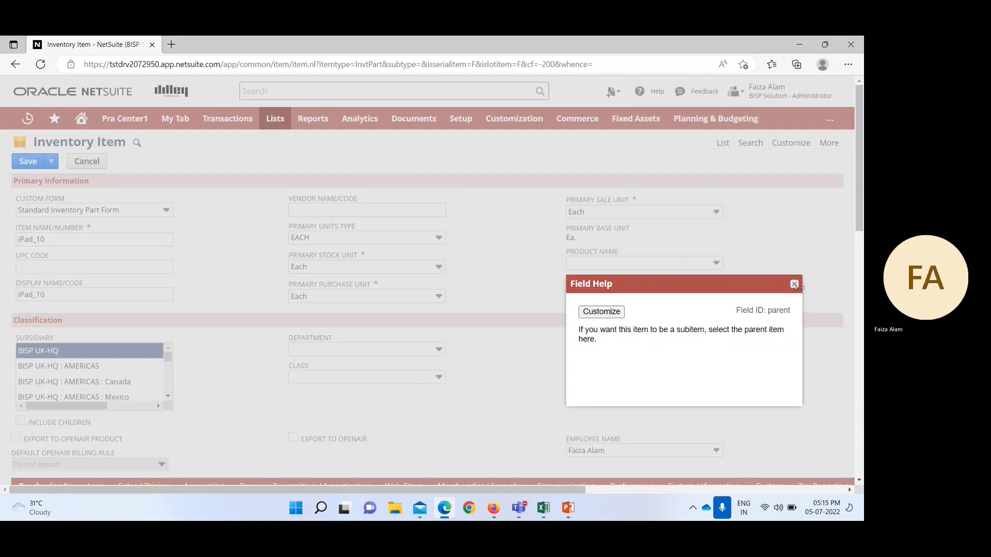
{"action": "left_click", "coordinate": [794, 285]}
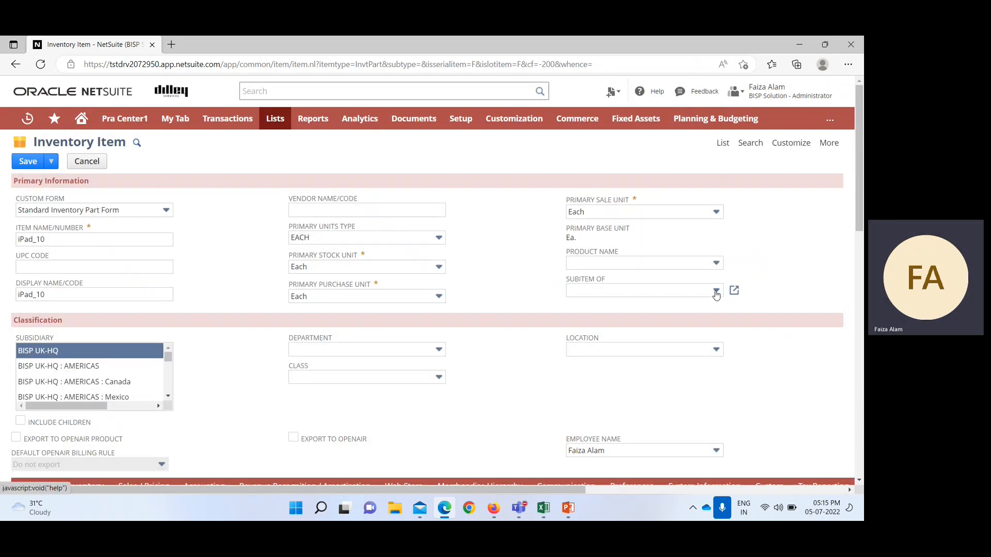
{"action": "left_click", "coordinate": [716, 290]}
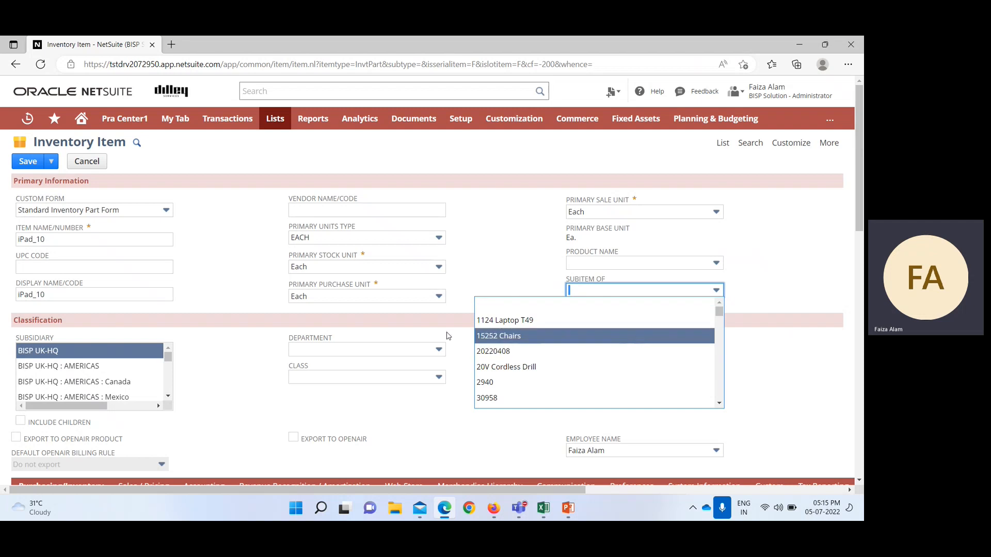
{"action": "scroll", "coordinate": [625, 344], "scroll_direction": "down", "scroll_amount": 3}
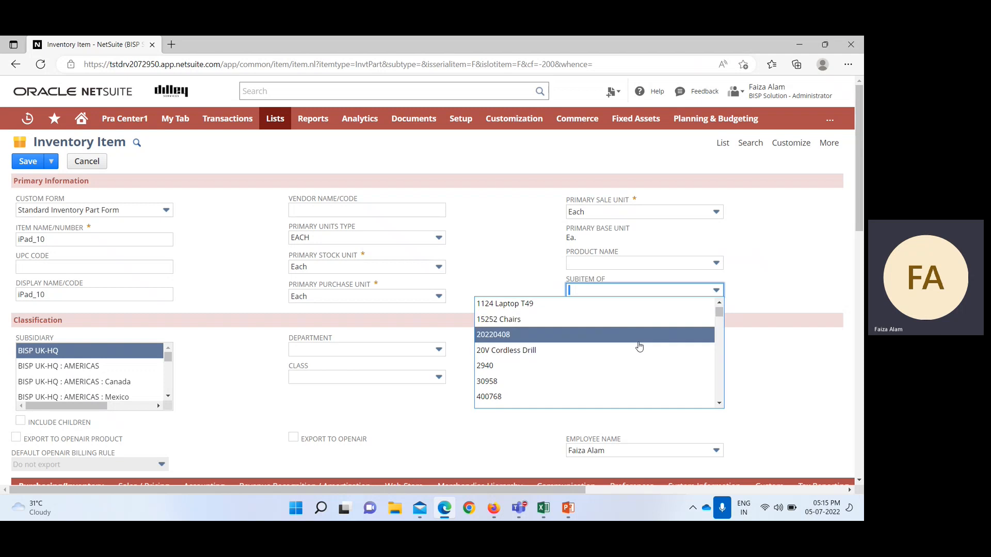
{"action": "scroll", "coordinate": [640, 349], "scroll_direction": "down", "scroll_amount": 2}
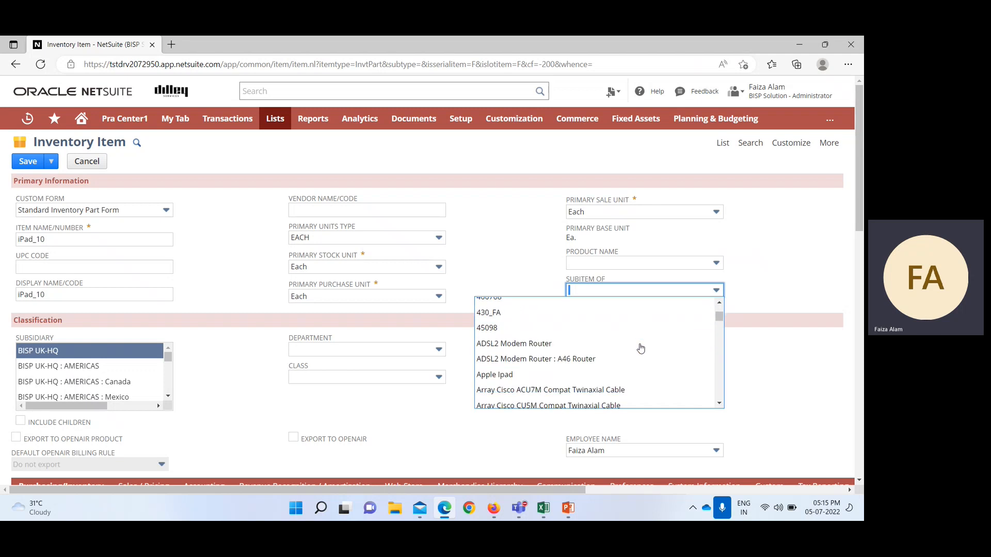
{"action": "left_click", "coordinate": [587, 379]}
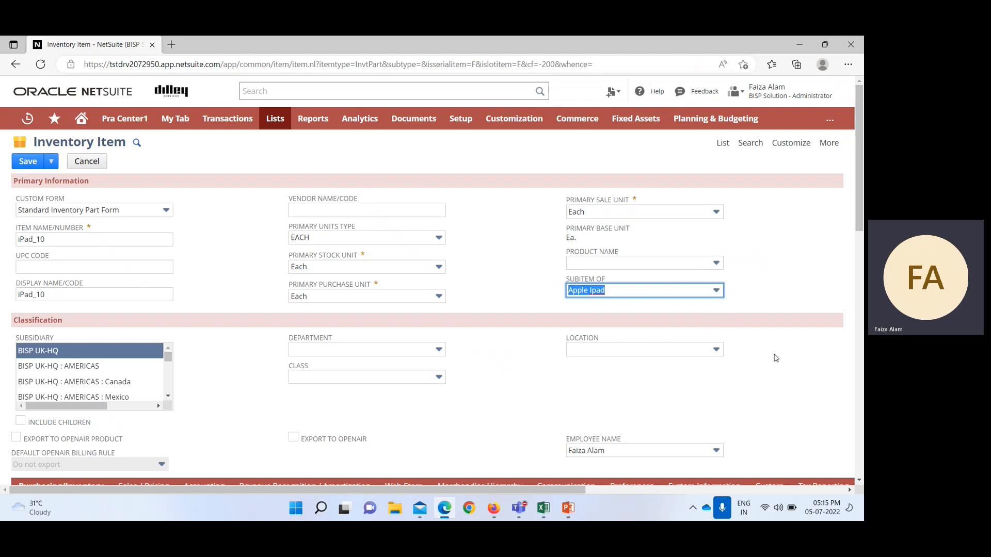
- Assign the item to the subsidiary BISP UK-HQ : AMERICAS : Mexico and include its children
{"action": "scroll", "coordinate": [709, 382], "scroll_direction": "down", "scroll_amount": 1}
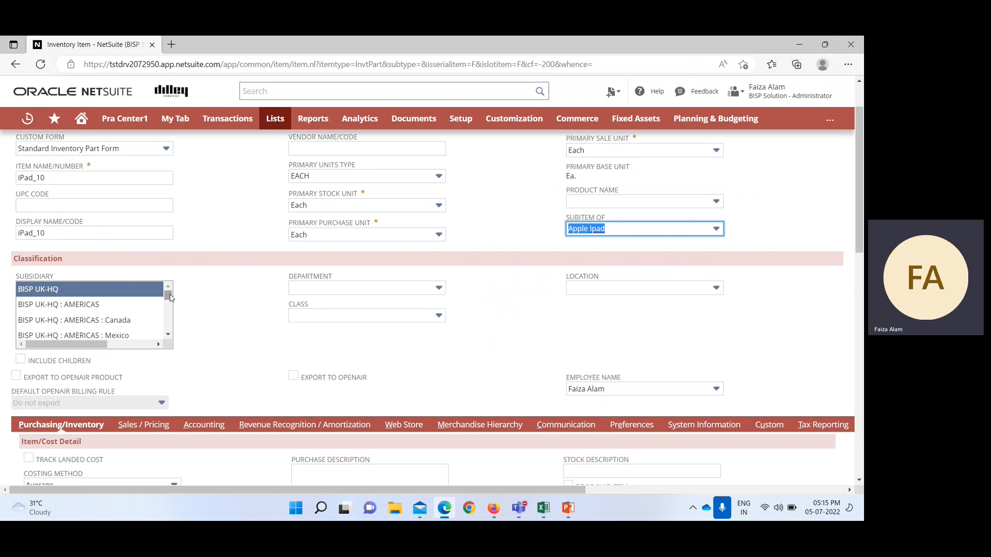
{"action": "left_click", "coordinate": [115, 336]}
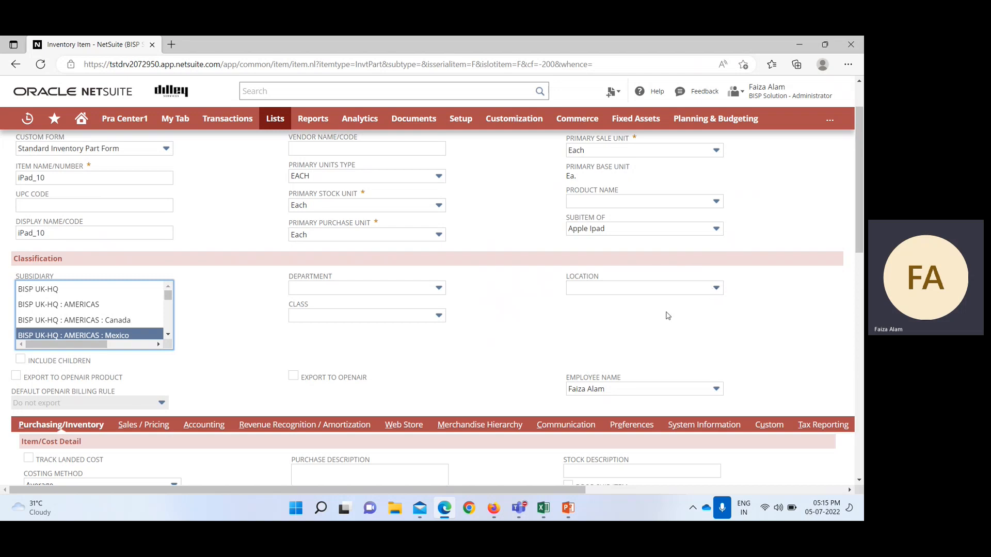
{"action": "left_click", "coordinate": [20, 359]}
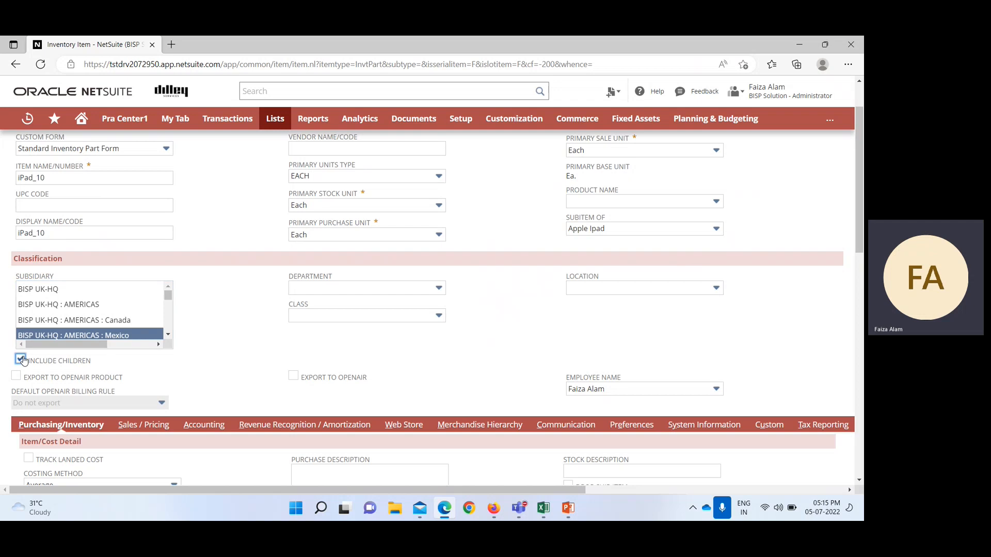
- Examine the costing methods available in the item's cost details, leaving the selection at Average
{"action": "scroll", "coordinate": [188, 361], "scroll_direction": "down", "scroll_amount": 2}
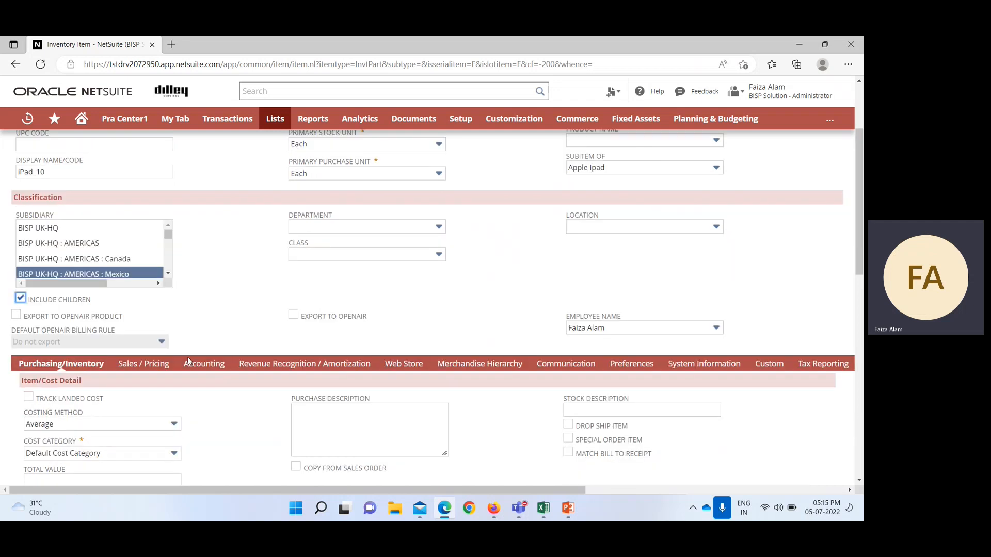
{"action": "scroll", "coordinate": [188, 362], "scroll_direction": "down", "scroll_amount": 4}
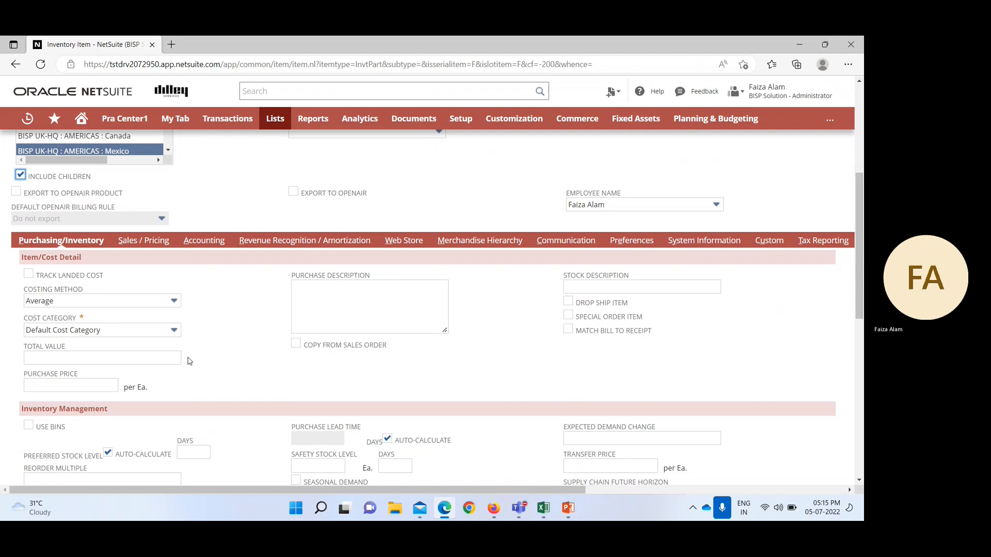
{"action": "scroll", "coordinate": [189, 361], "scroll_direction": "down", "scroll_amount": 2}
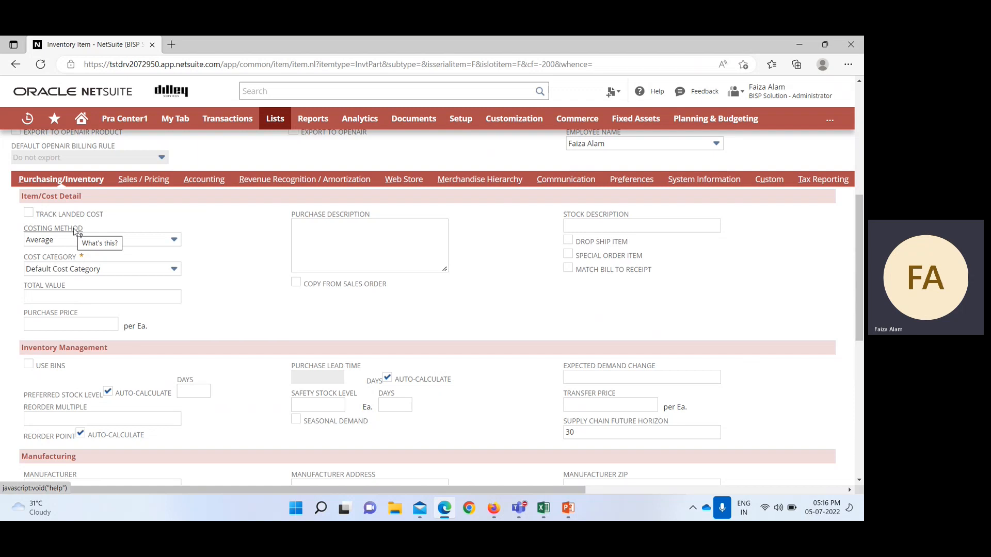
{"action": "left_click", "coordinate": [175, 241]}
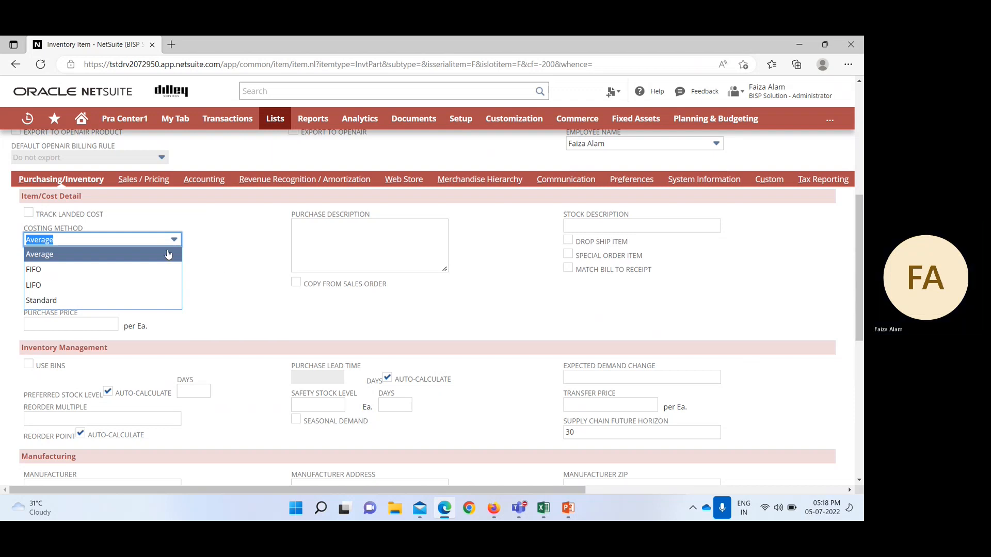
{"action": "left_click", "coordinate": [142, 239]}
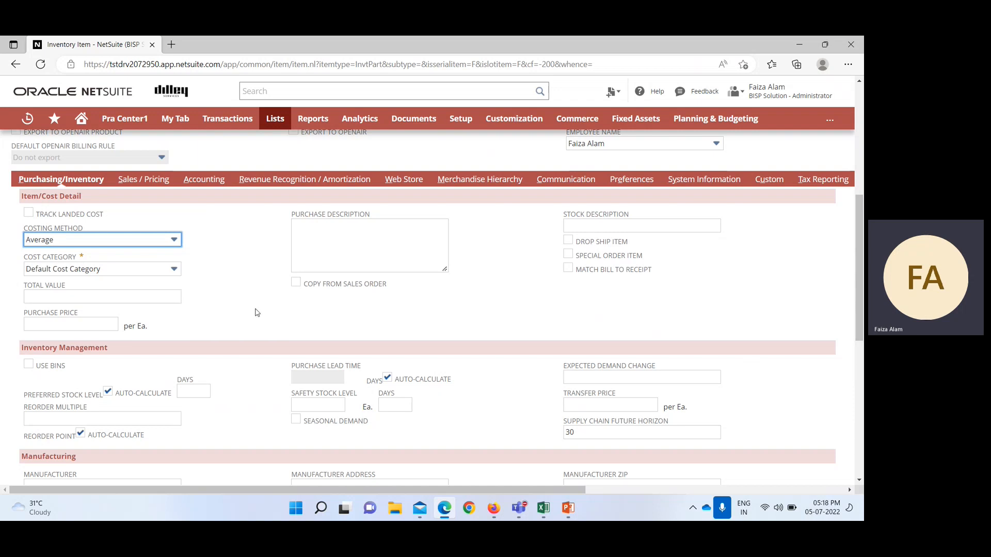
- Set the item's purchase price to 5,000.00 per Ea. in the cost details
{"action": "scroll", "coordinate": [260, 311], "scroll_direction": "up", "scroll_amount": 1}
{"action": "scroll", "coordinate": [261, 310], "scroll_direction": "up", "scroll_amount": 4}
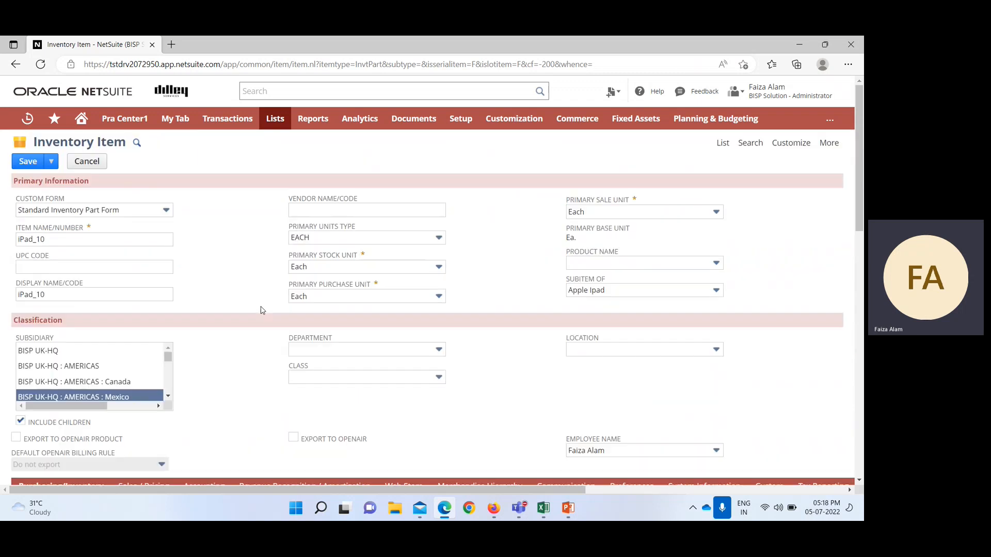
{"action": "scroll", "coordinate": [260, 310], "scroll_direction": "down", "scroll_amount": 5}
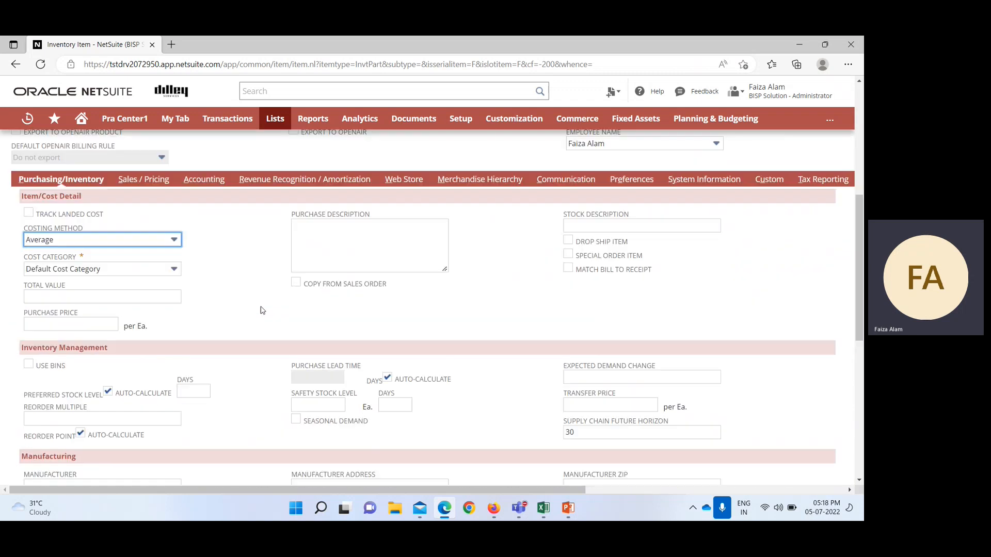
{"action": "scroll", "coordinate": [260, 310], "scroll_direction": "down", "scroll_amount": 1}
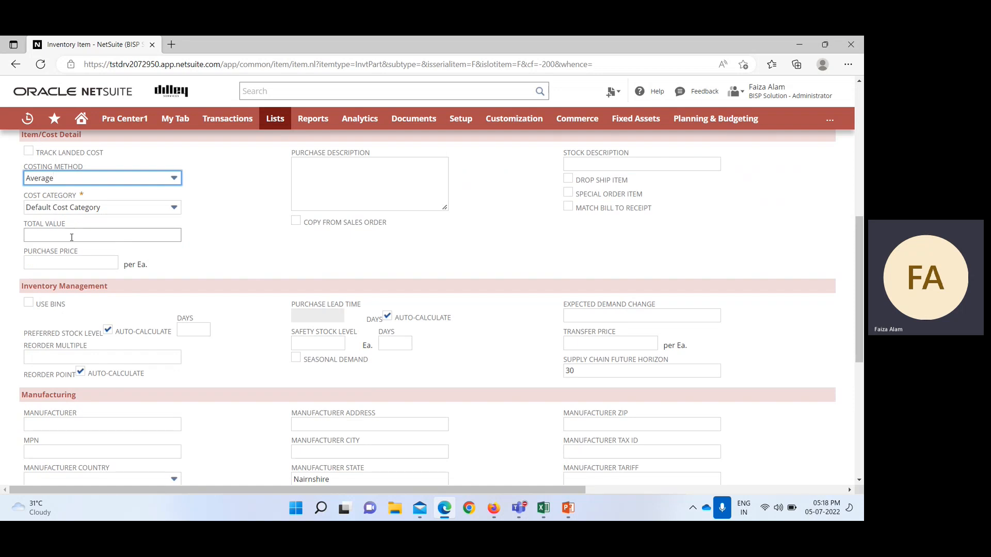
{"action": "left_click", "coordinate": [32, 262]}
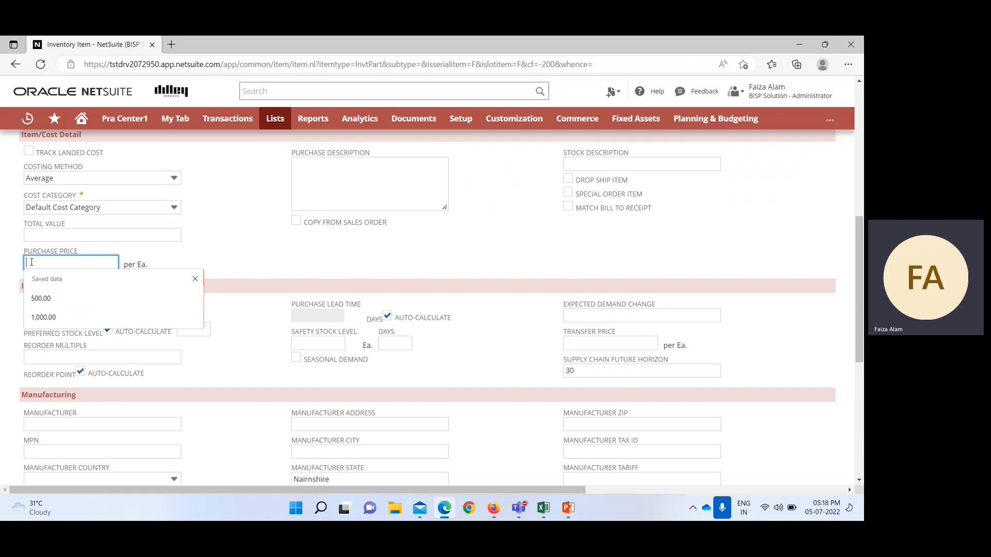
{"action": "type", "text": "1"}
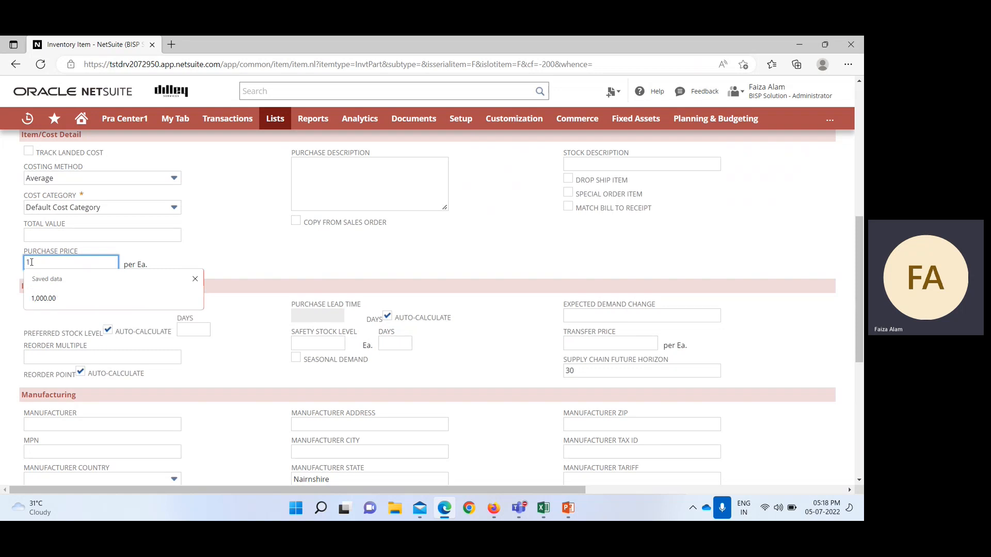
{"action": "key", "text": "BackSpace"}
{"action": "type", "text": "5000"}
{"action": "left_click", "coordinate": [261, 259]}
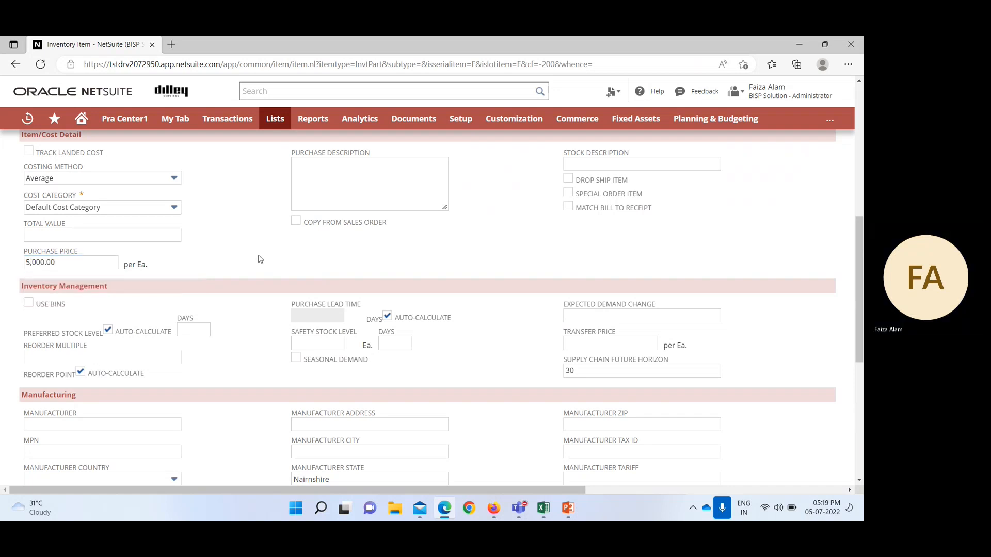
- Review the stock description, special order option, and the inventory management, manufacturing and shipping fields of the purchasing details
{"action": "scroll", "coordinate": [576, 310], "scroll_direction": "up", "scroll_amount": 2}
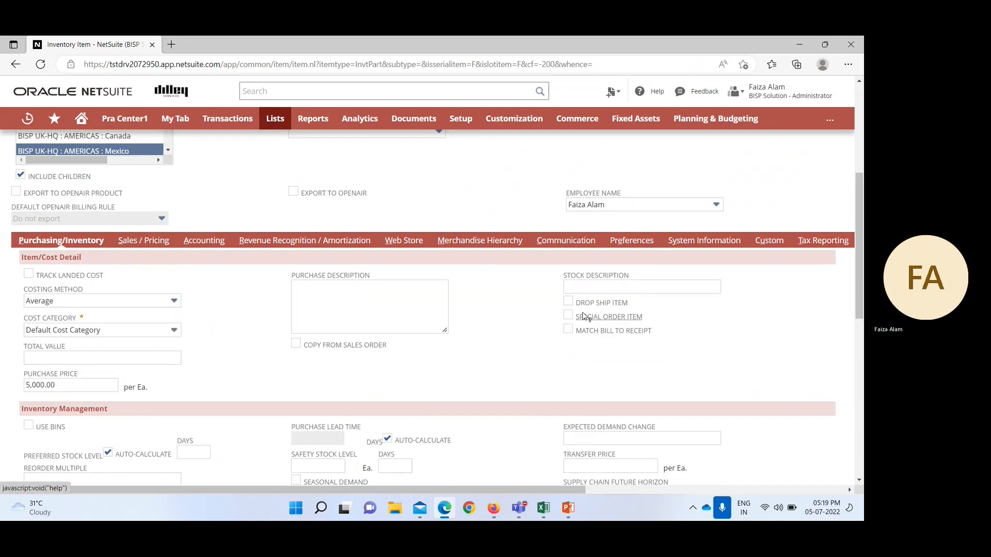
{"action": "left_click", "coordinate": [622, 287]}
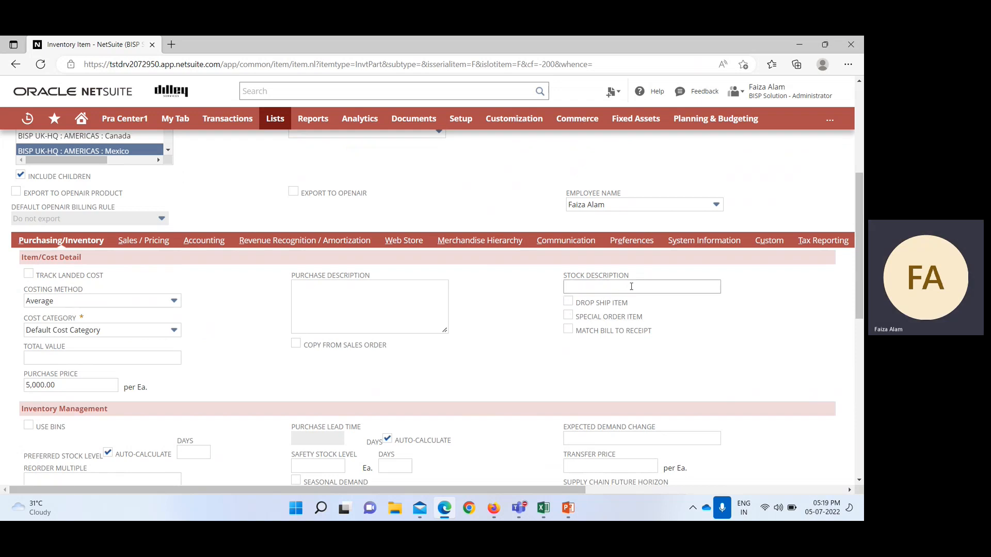
{"action": "left_click", "coordinate": [568, 315]}
{"action": "left_click", "coordinate": [568, 316]}
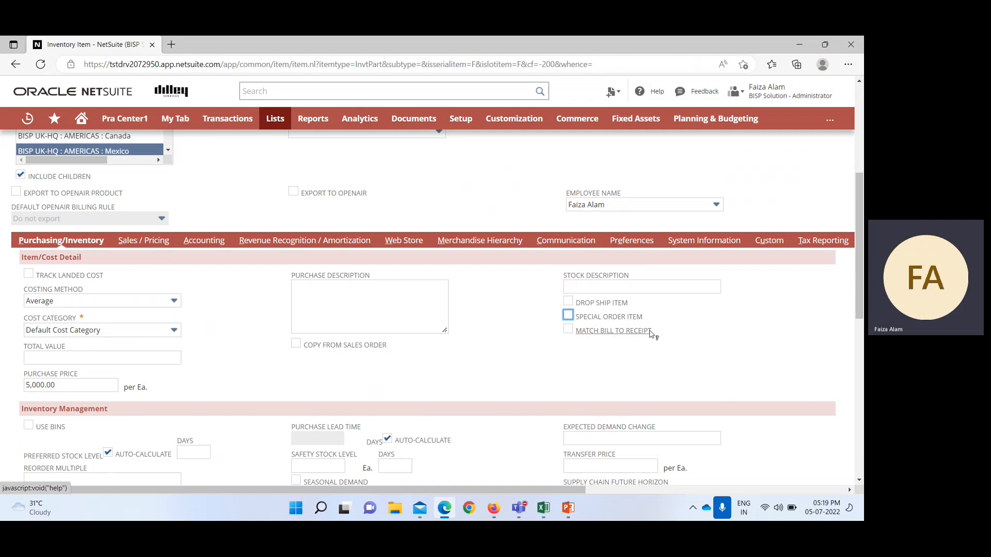
{"action": "scroll", "coordinate": [652, 333], "scroll_direction": "down", "scroll_amount": 3}
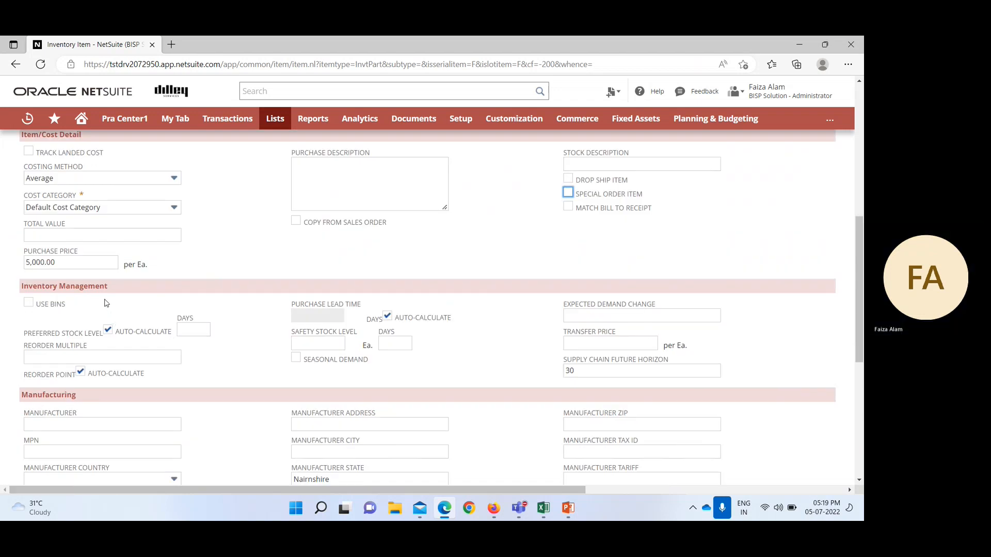
{"action": "scroll", "coordinate": [232, 290], "scroll_direction": "down", "scroll_amount": 4}
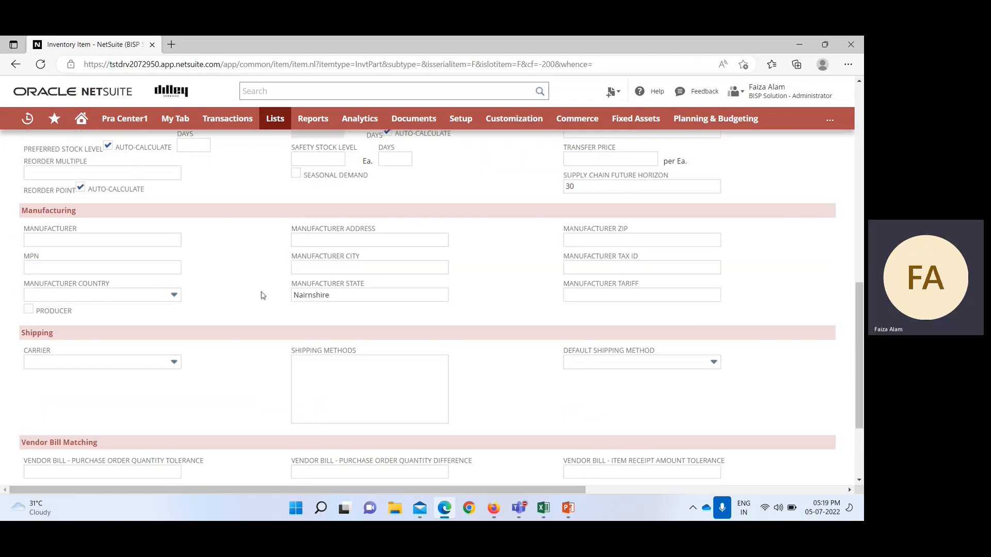
{"action": "scroll", "coordinate": [263, 295], "scroll_direction": "down", "scroll_amount": 1}
{"action": "scroll", "coordinate": [263, 295], "scroll_direction": "up", "scroll_amount": 10}
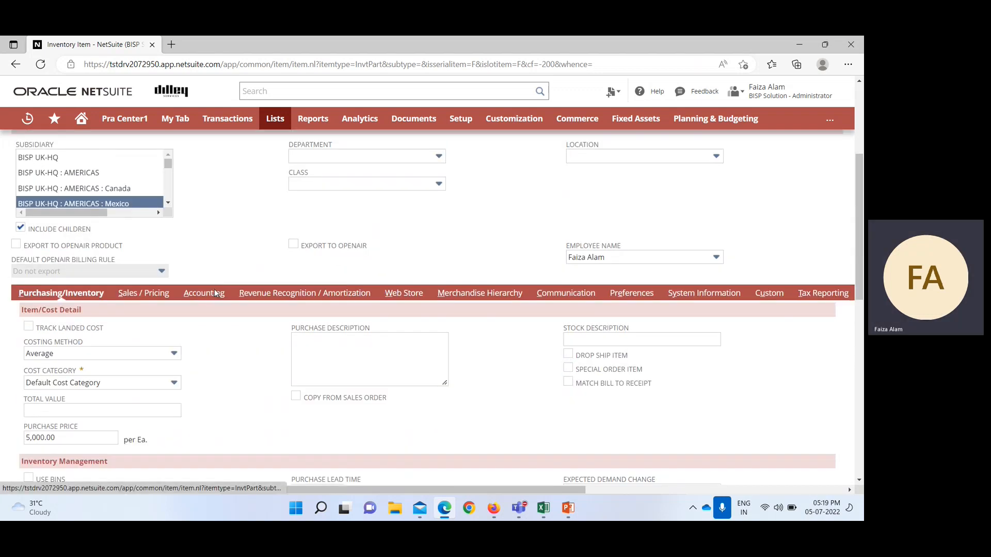
- Examine the item's accounting setup, including the COGS, asset, income, deferred revenue and gain/loss accounts
{"action": "left_click", "coordinate": [215, 292]}
{"action": "scroll", "coordinate": [290, 343], "scroll_direction": "up", "scroll_amount": 5}
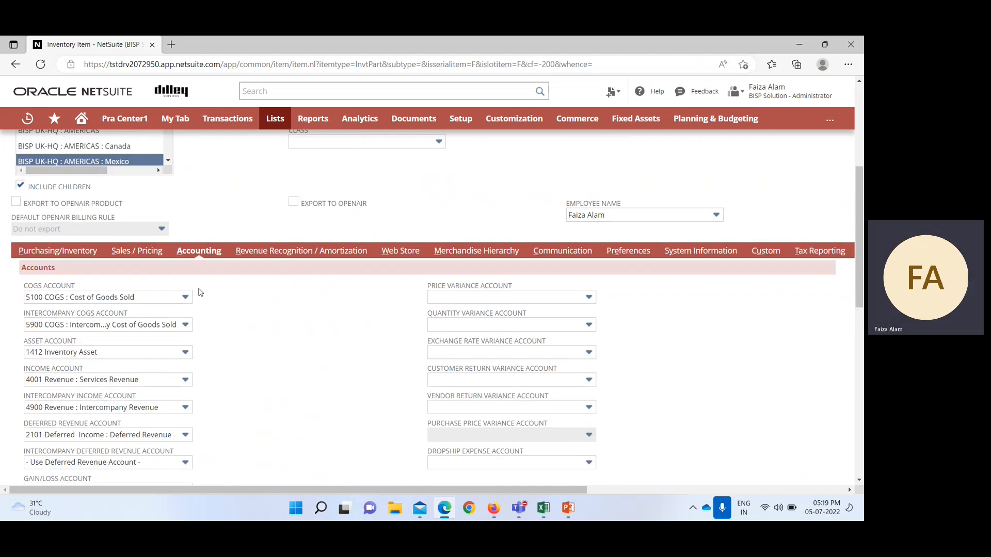
{"action": "mouse_move", "coordinate": [212, 356]}
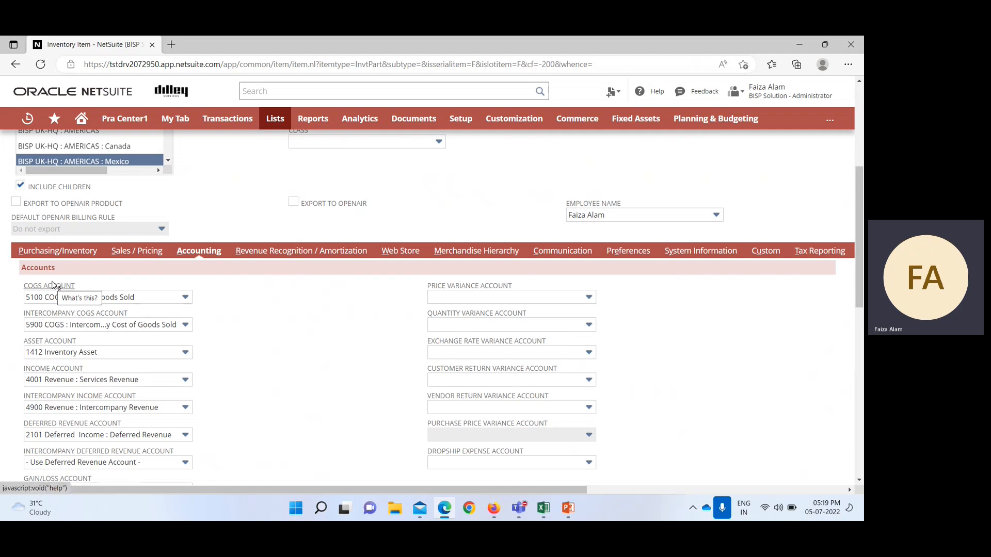
{"action": "mouse_move", "coordinate": [187, 298]}
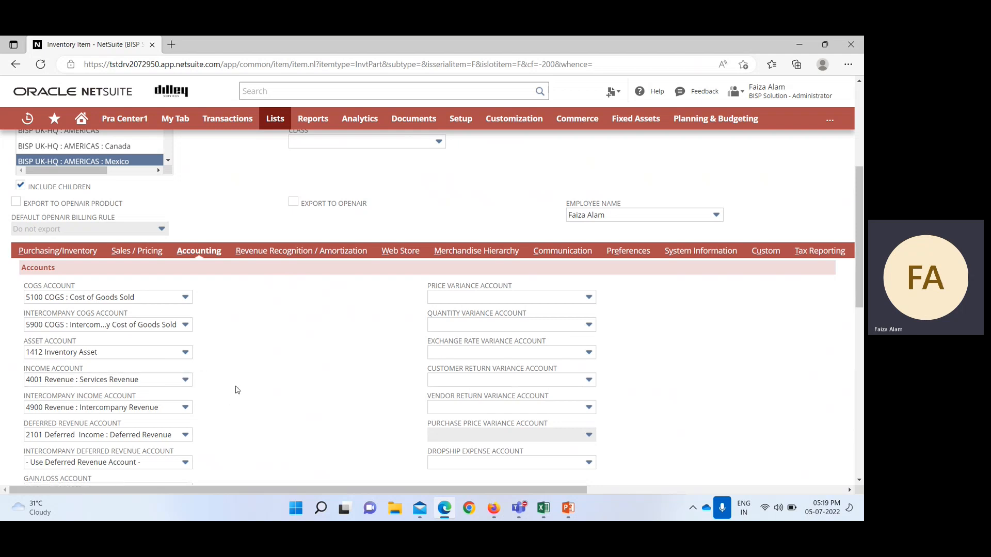
{"action": "scroll", "coordinate": [239, 397], "scroll_direction": "down", "scroll_amount": 1}
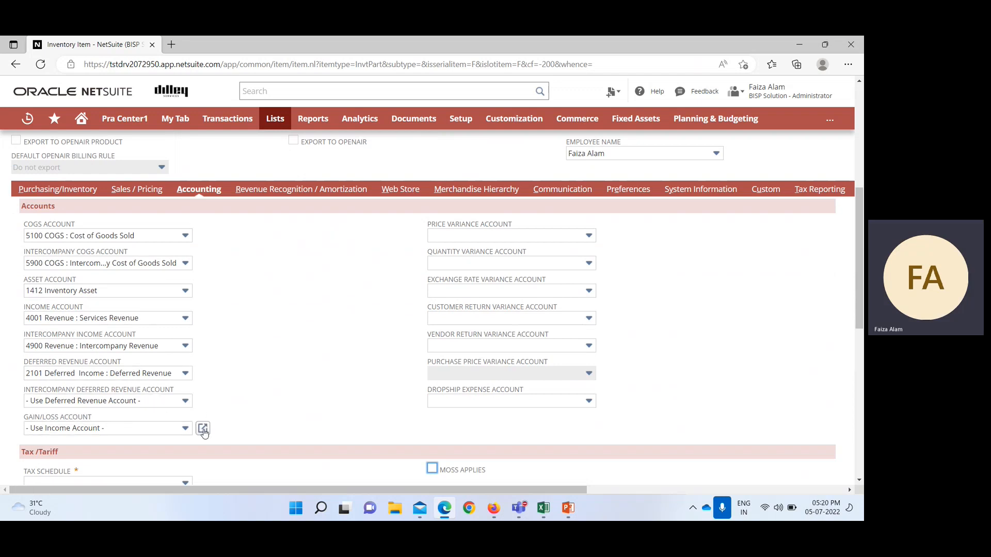
{"action": "scroll", "coordinate": [233, 348], "scroll_direction": "up", "scroll_amount": 2}
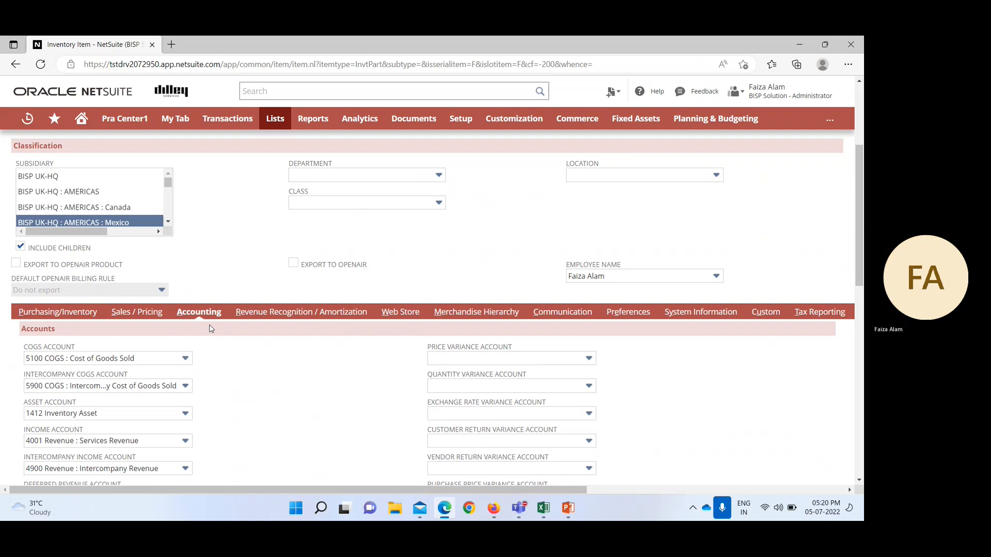
{"action": "scroll", "coordinate": [210, 329], "scroll_direction": "up", "scroll_amount": 3}
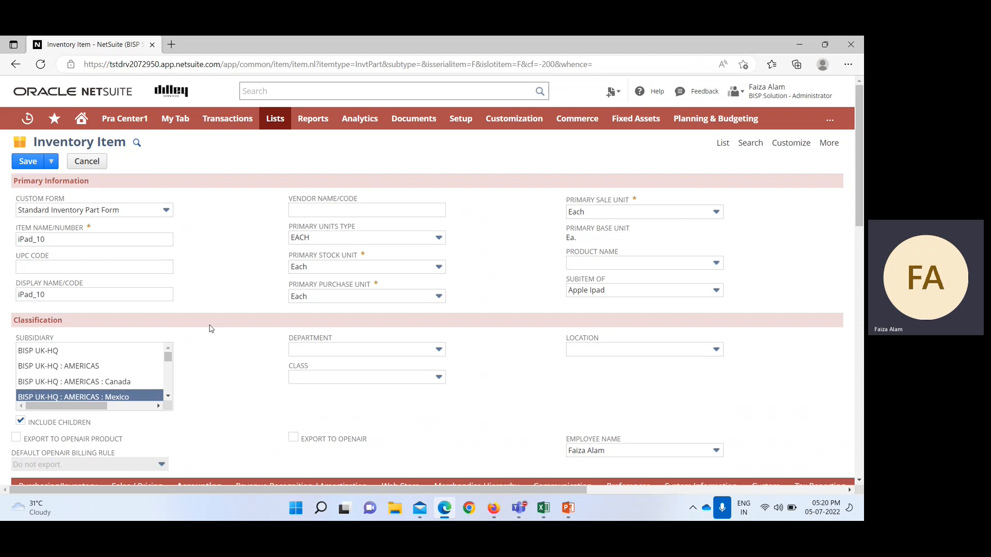
- Examine the item's sales and pricing details, including the quantity pricing schedule and the price levels listed under USD
{"action": "scroll", "coordinate": [210, 329], "scroll_direction": "down", "scroll_amount": 1}
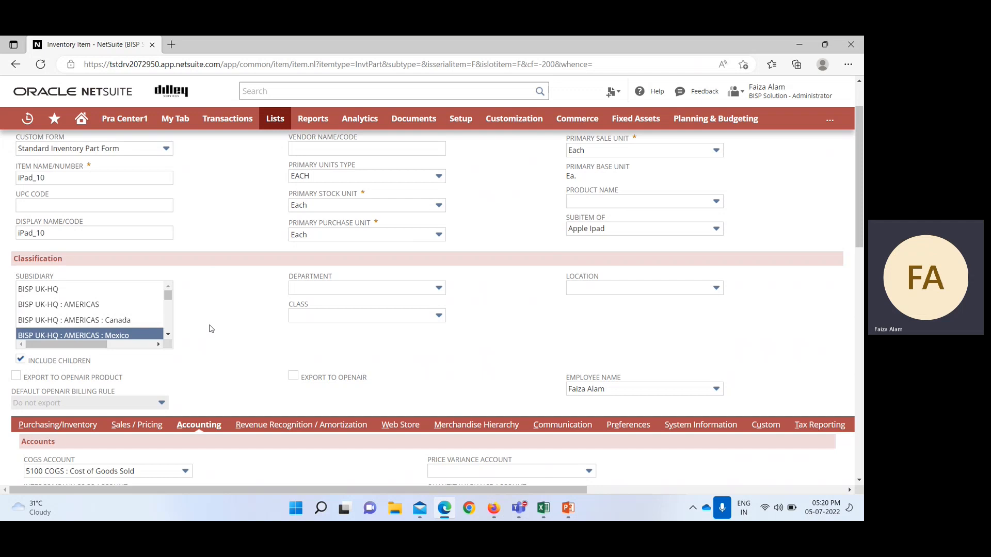
{"action": "left_click", "coordinate": [147, 425]}
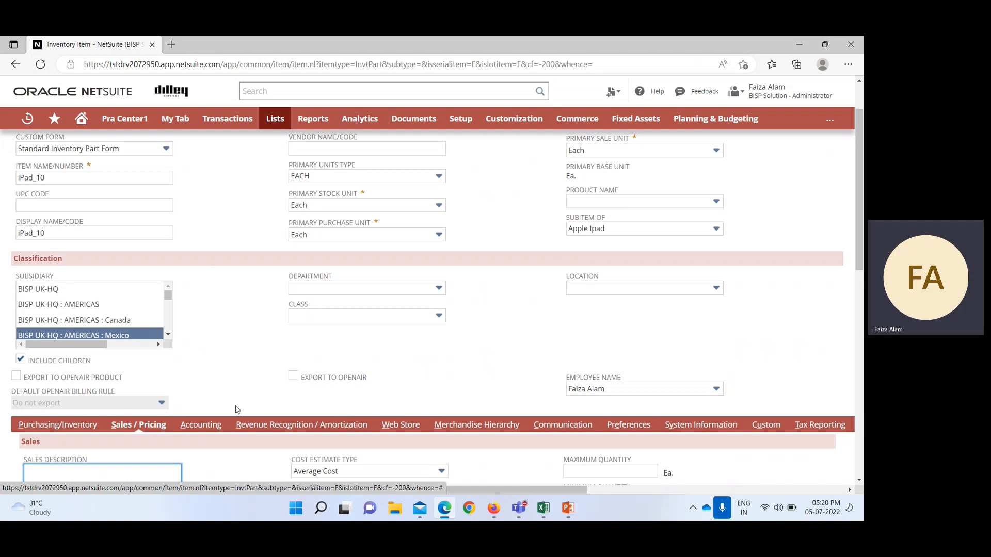
{"action": "scroll", "coordinate": [233, 365], "scroll_direction": "down", "scroll_amount": 2}
{"action": "scroll", "coordinate": [232, 347], "scroll_direction": "down", "scroll_amount": 3}
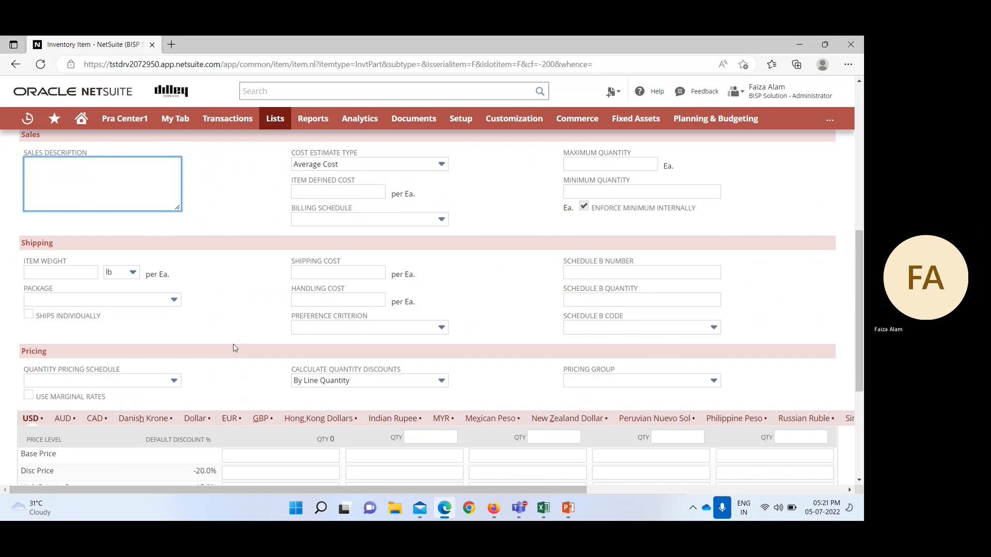
{"action": "scroll", "coordinate": [237, 348], "scroll_direction": "down", "scroll_amount": 1}
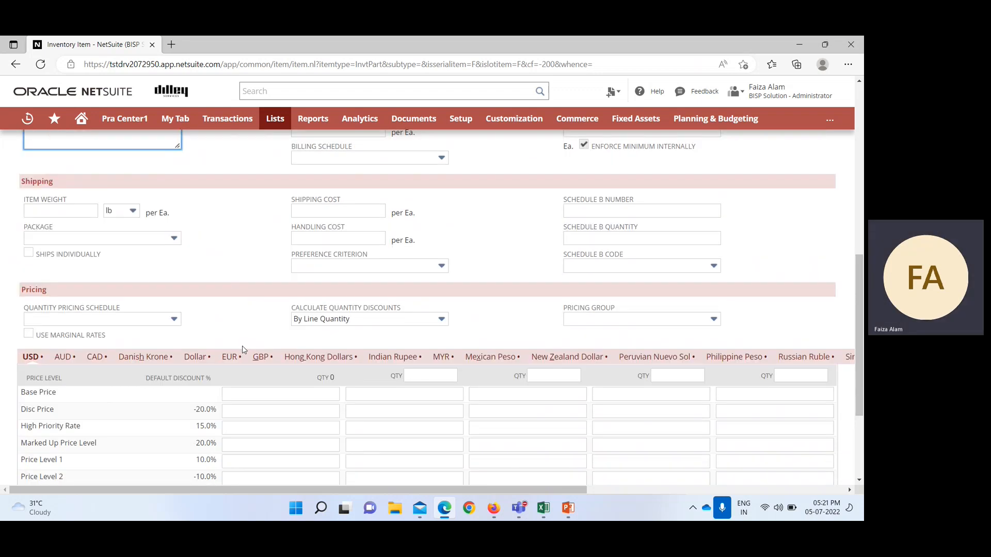
{"action": "left_click", "coordinate": [172, 320]}
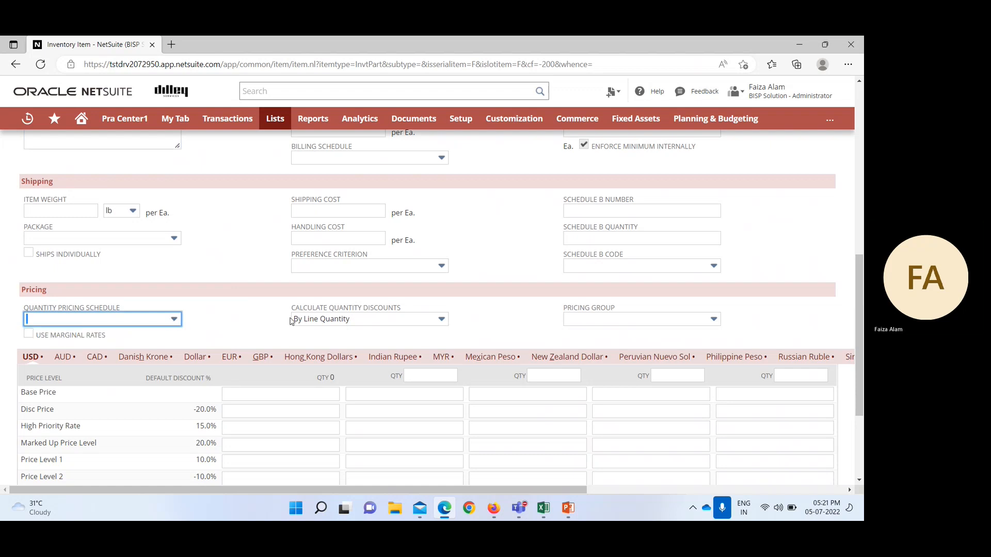
{"action": "scroll", "coordinate": [290, 321], "scroll_direction": "up", "scroll_amount": 2}
{"action": "scroll", "coordinate": [269, 266], "scroll_direction": "down", "scroll_amount": 1}
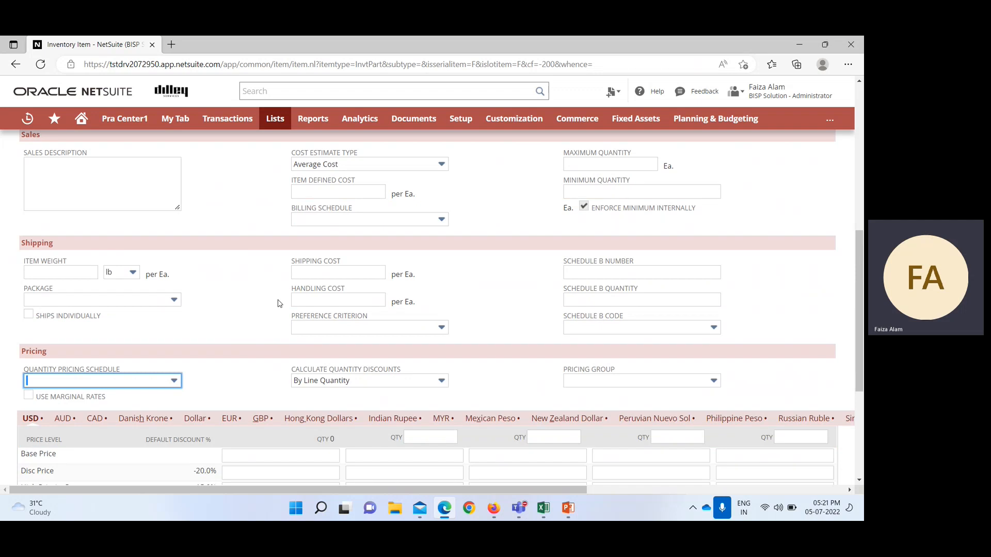
{"action": "scroll", "coordinate": [695, 340], "scroll_direction": "down", "scroll_amount": 2}
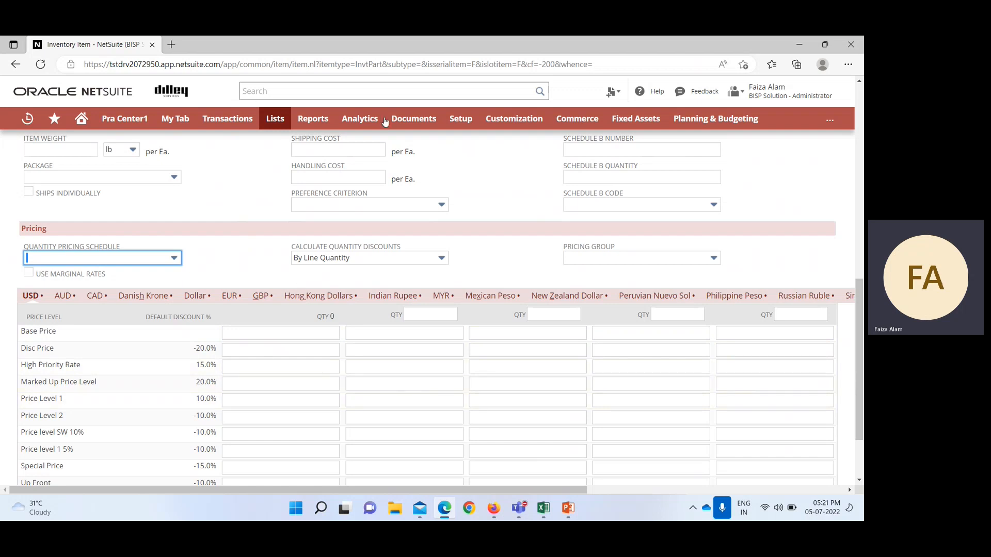
- Open the accounting lists from the accounting setup in a separate browser tab and switch to it
{"action": "mouse_move", "coordinate": [461, 120]}
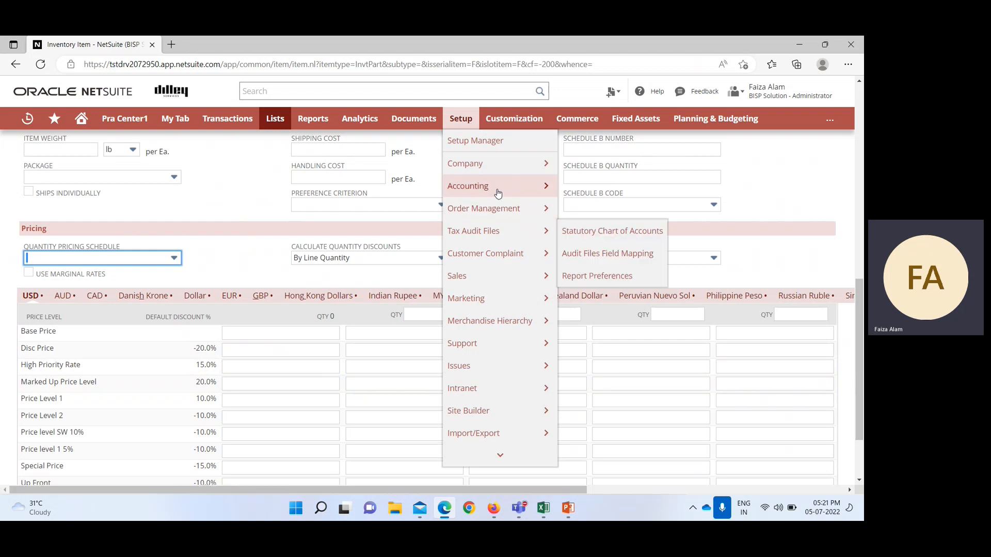
{"action": "mouse_move", "coordinate": [498, 191]}
{"action": "mouse_move", "coordinate": [627, 187]}
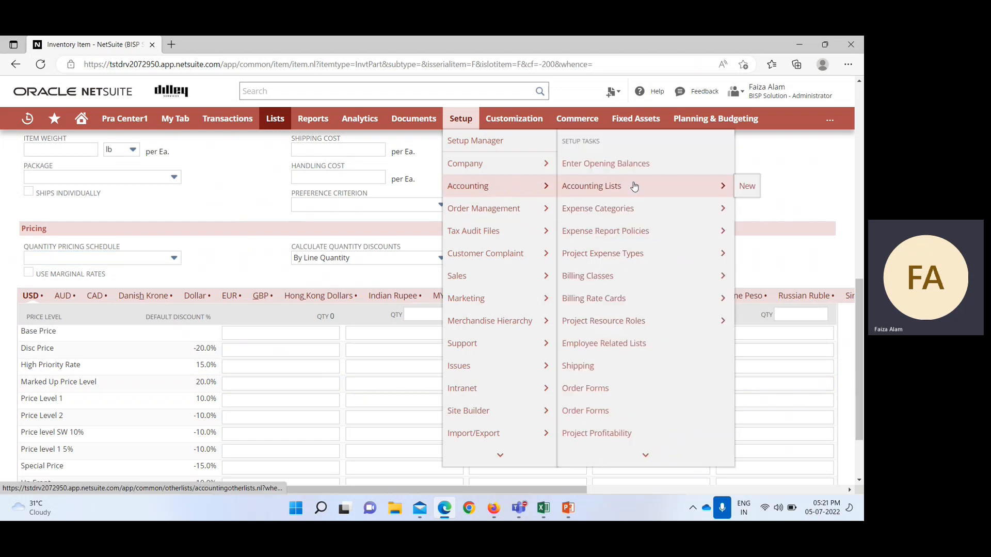
{"action": "middle_click", "coordinate": [634, 186]}
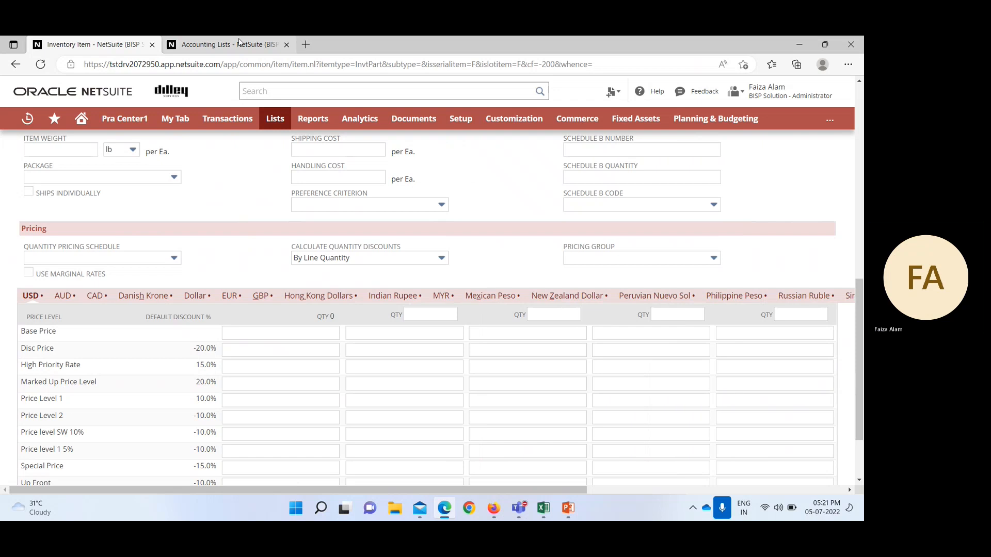
{"action": "left_click", "coordinate": [239, 41]}
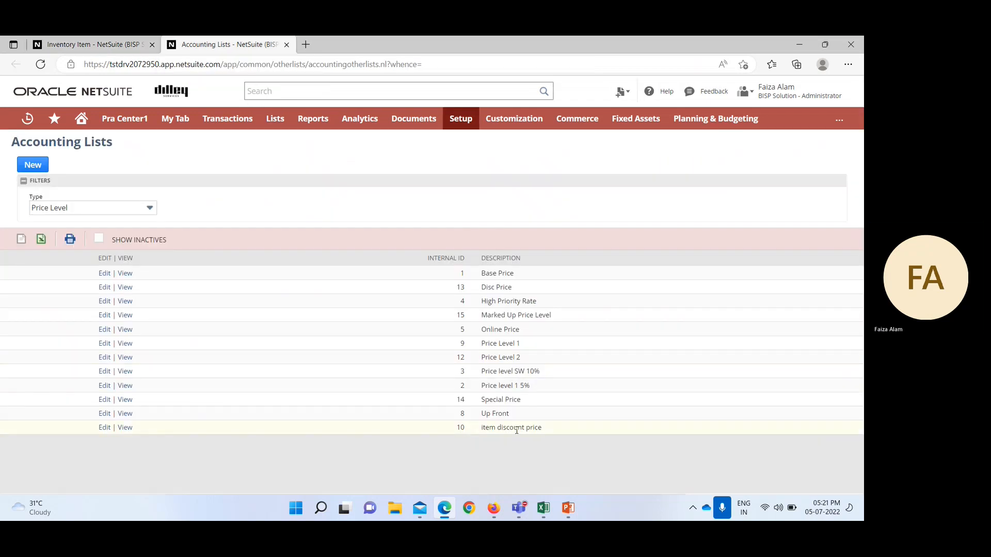
- Check the accounting list type filter, view the Marked Up Price Level record, and return to the list
{"action": "left_click", "coordinate": [132, 204]}
{"action": "left_click", "coordinate": [132, 204]}
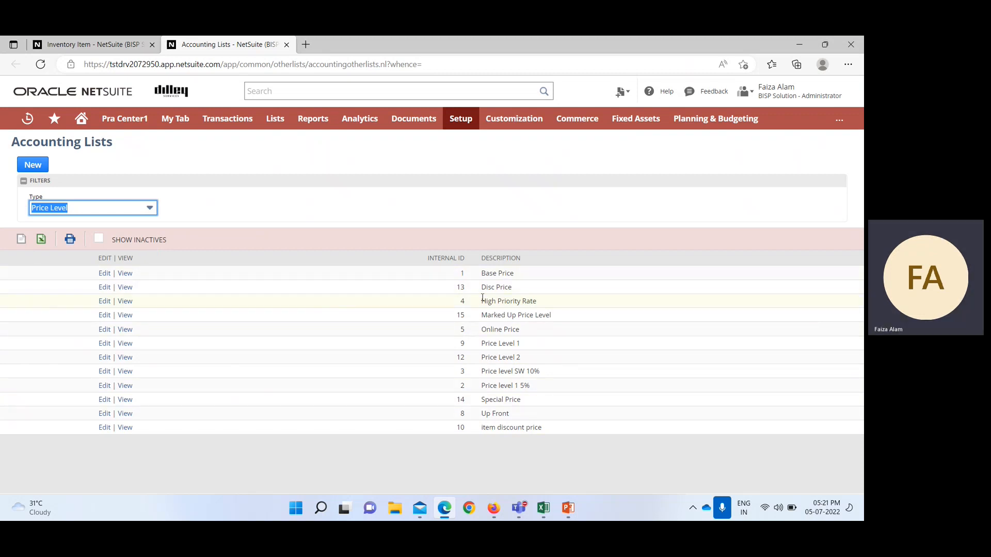
{"action": "left_click", "coordinate": [129, 320]}
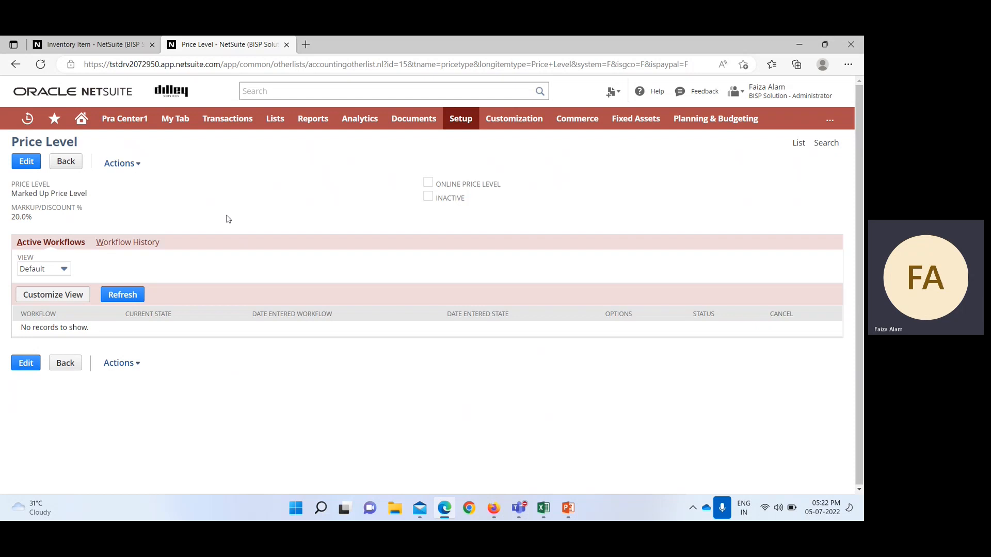
{"action": "left_click", "coordinate": [67, 161]}
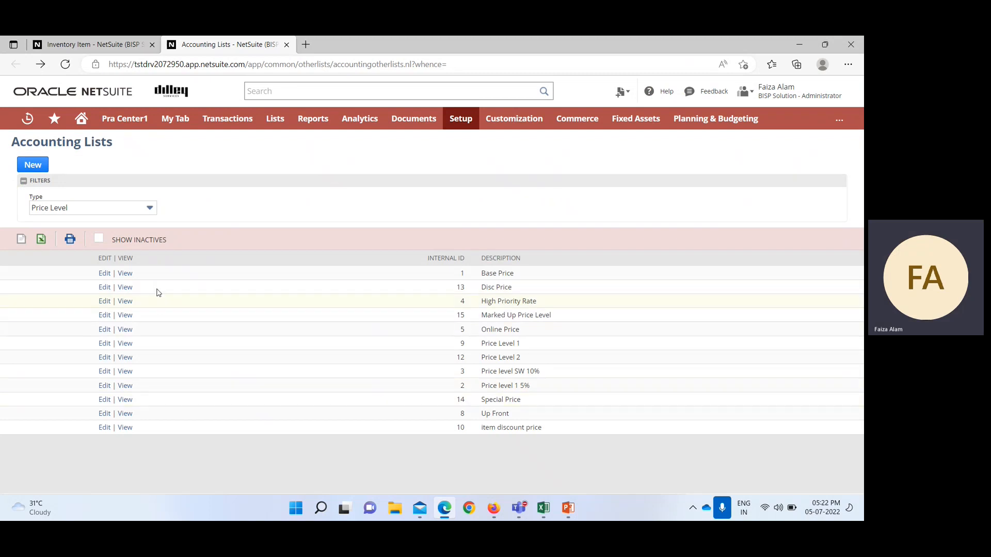
- Start a new price level in the accounting lists and name it Retailer's PL
{"action": "left_click", "coordinate": [33, 165]}
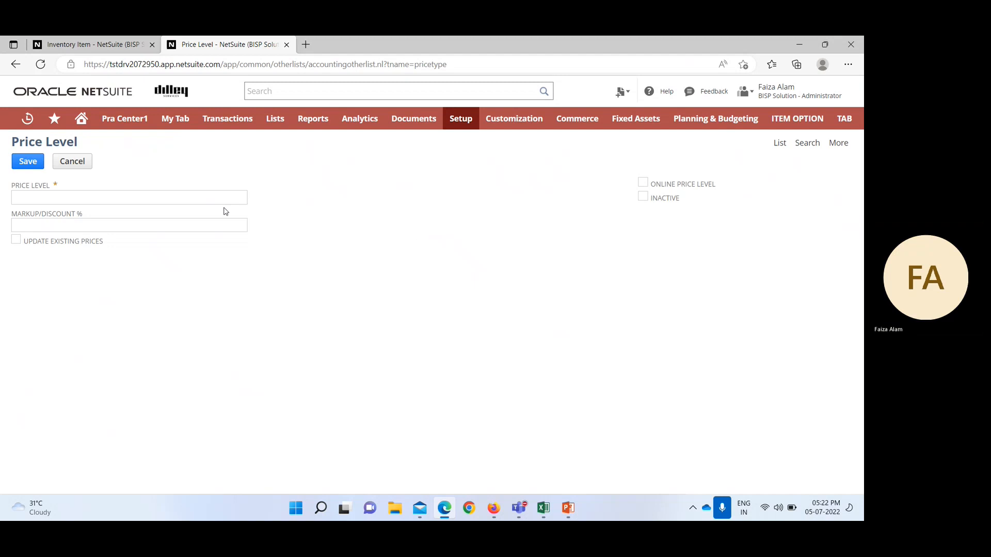
{"action": "left_click", "coordinate": [56, 194]}
{"action": "left_click", "coordinate": [30, 196]}
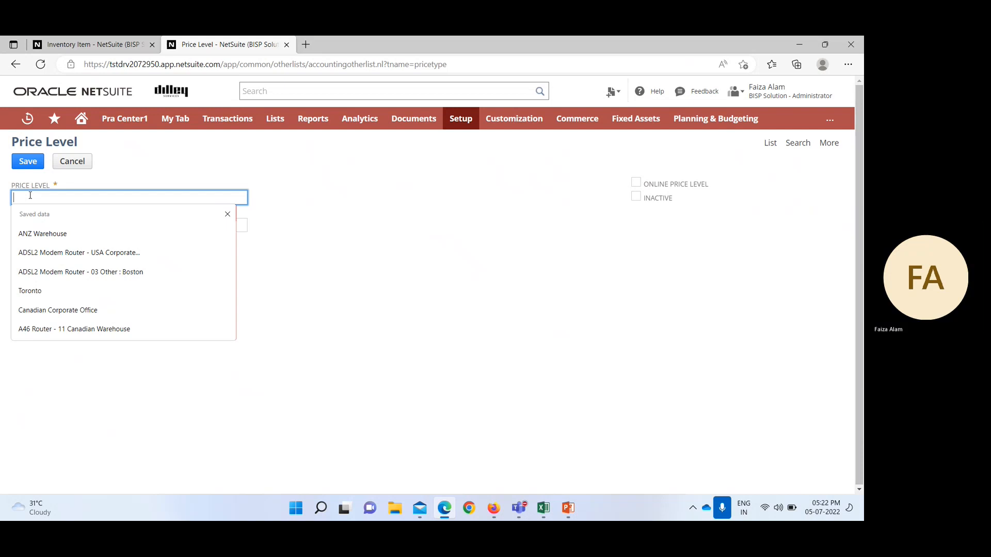
{"action": "type", "text": "Reta"}
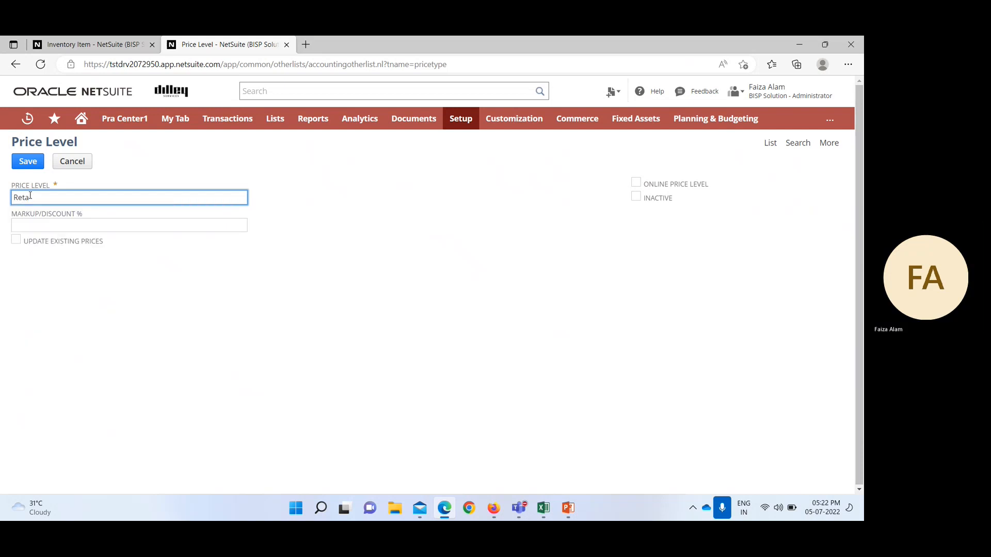
{"action": "type", "text": "il"}
{"action": "key", "text": "BackSpace"}
{"action": "type", "text": "er's PL"}
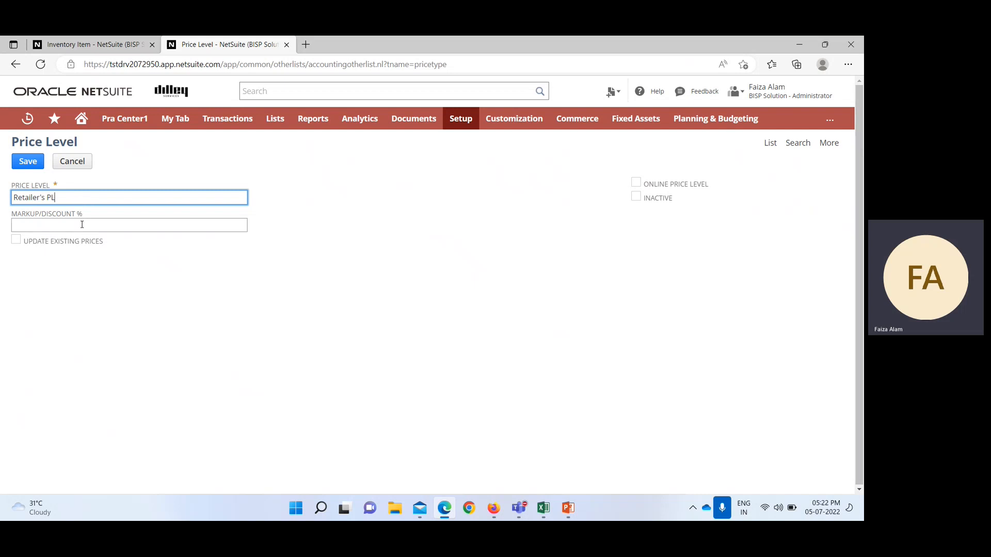
- Give the price level a 12% markup, enable updating of existing prices, and save it
{"action": "left_click", "coordinate": [22, 227]}
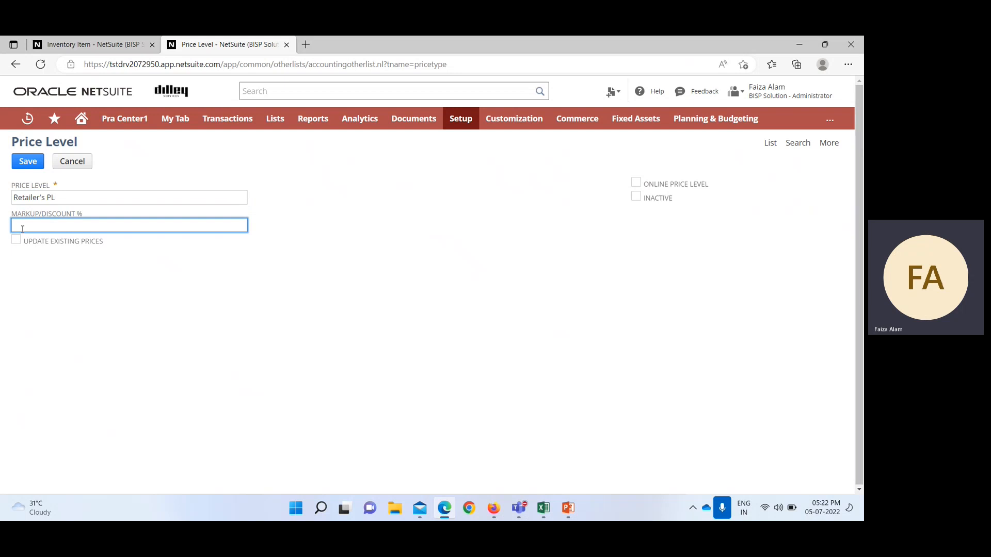
{"action": "type", "text": "12%"}
{"action": "left_click", "coordinate": [14, 226]}
{"action": "type", "text": "-"}
{"action": "key", "text": "Delete"}
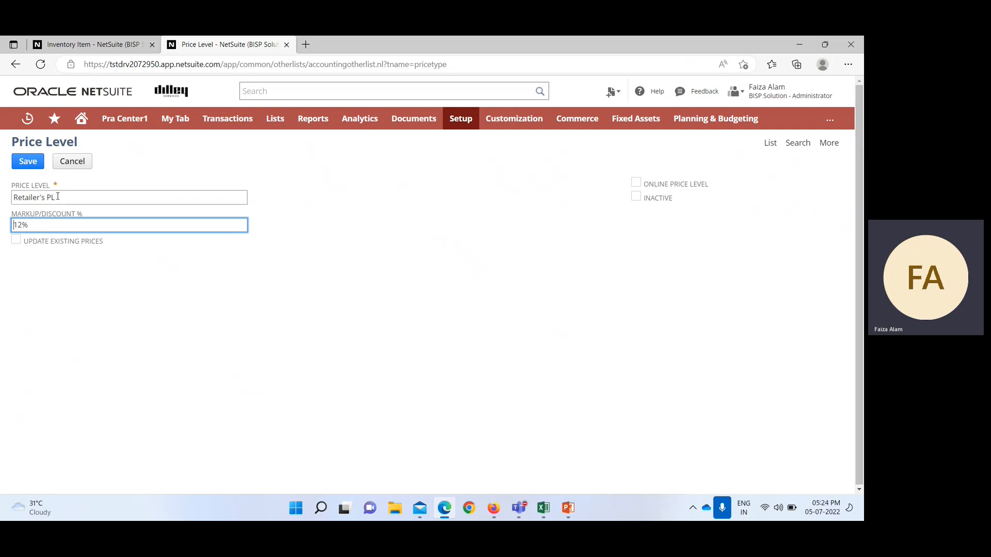
{"action": "left_click", "coordinate": [16, 241]}
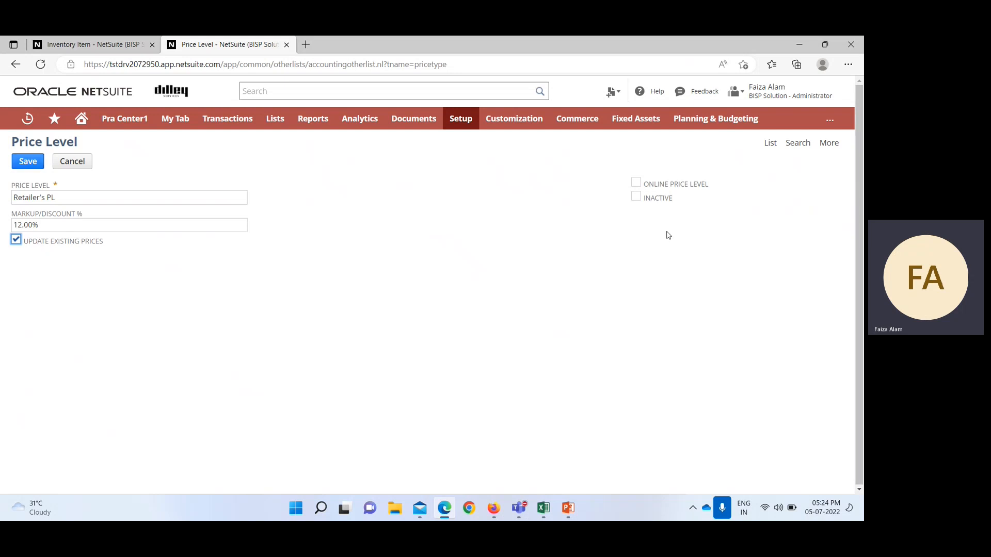
{"action": "left_click", "coordinate": [28, 161]}
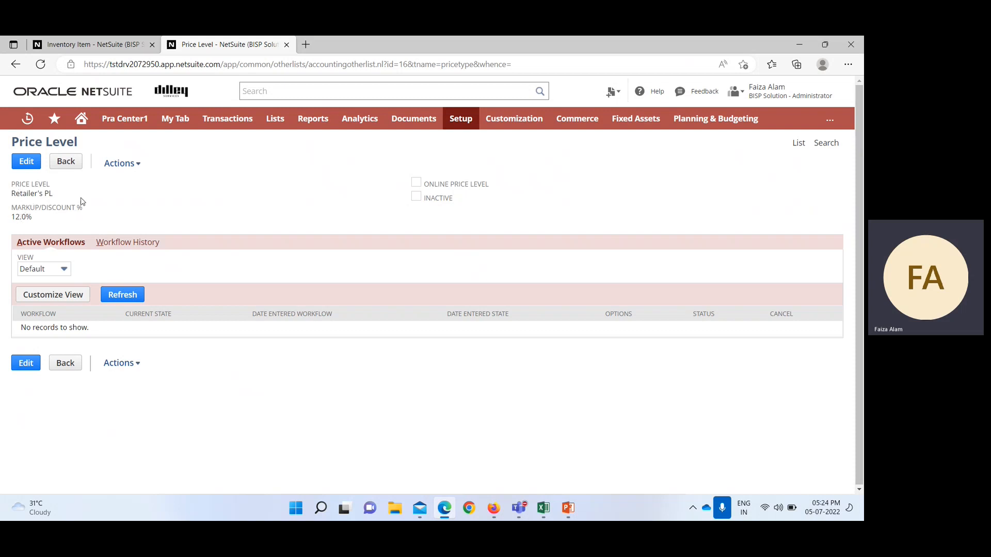
- Return to the price level list, open Retailer's PL for editing, and resubmit it without changes
{"action": "mouse_move", "coordinate": [139, 168]}
{"action": "left_click", "coordinate": [796, 146]}
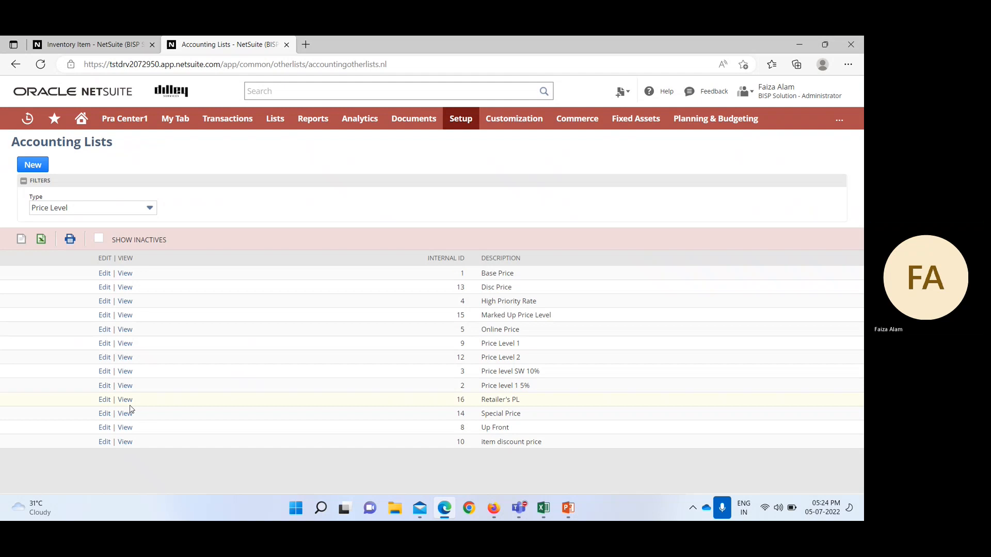
{"action": "left_click", "coordinate": [103, 401]}
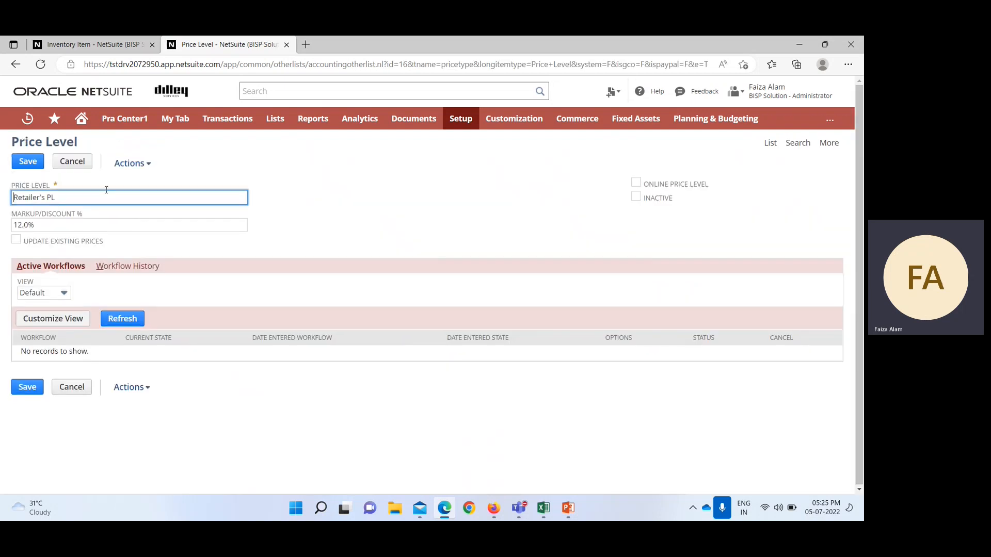
{"action": "left_click", "coordinate": [27, 161]}
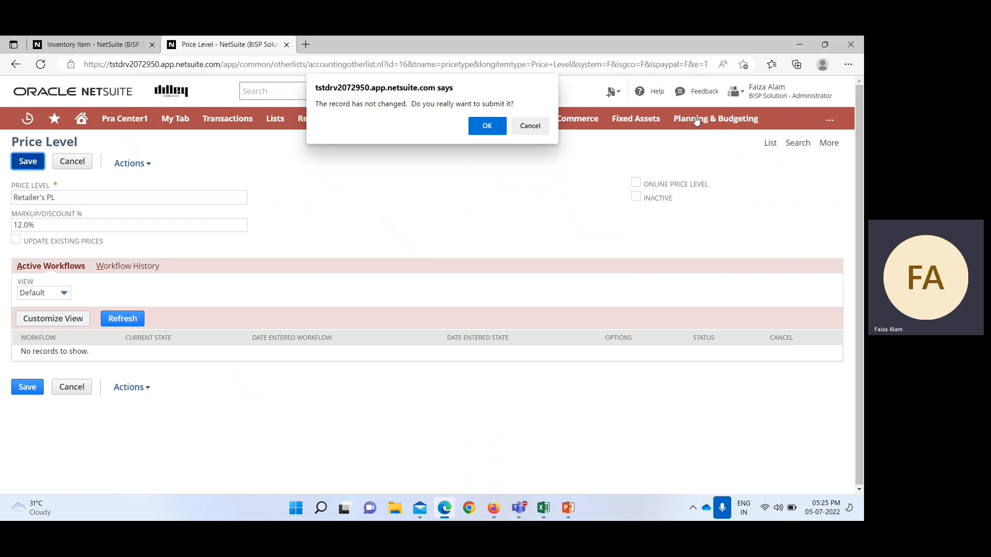
{"action": "left_click", "coordinate": [485, 127]}
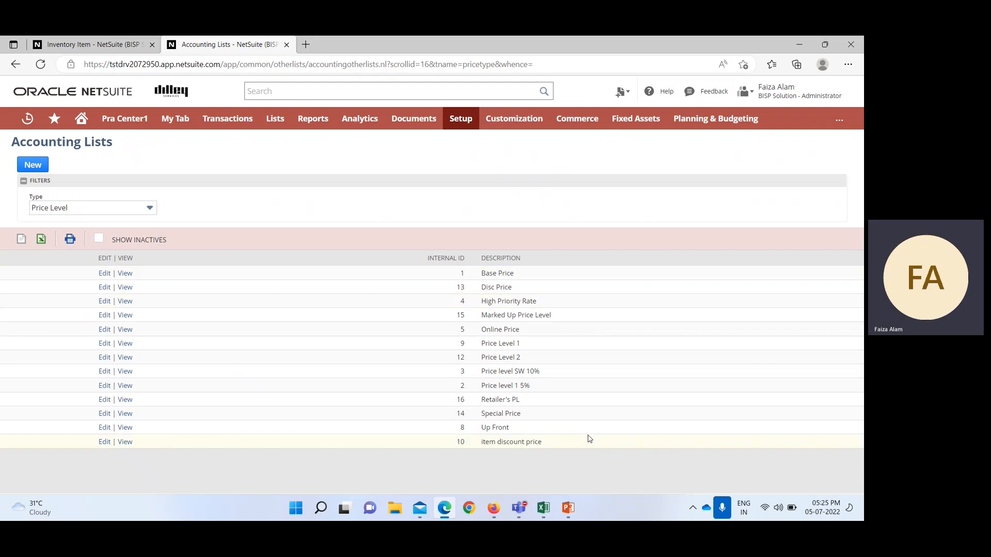
- Switch back to the inventory item's browser tab and examine the Calculate Quantity Discounts and Pricing Group options
{"action": "left_click", "coordinate": [87, 42]}
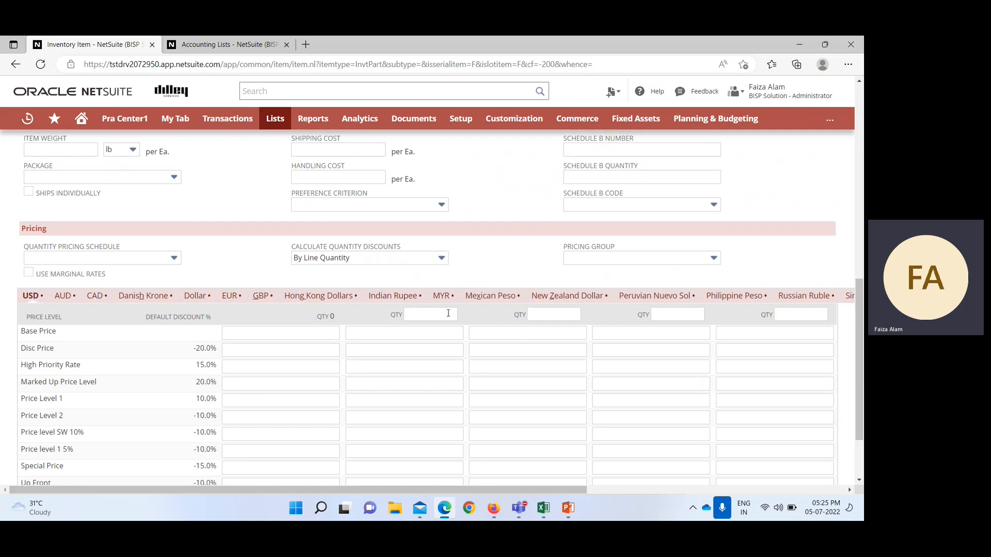
{"action": "left_click", "coordinate": [320, 360]}
{"action": "left_click", "coordinate": [442, 260]}
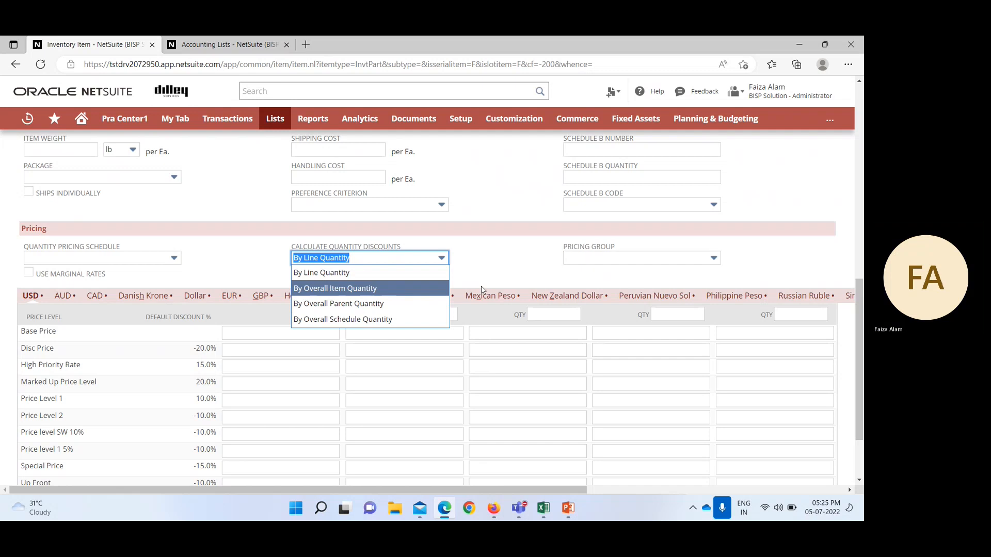
{"action": "left_click", "coordinate": [466, 268]}
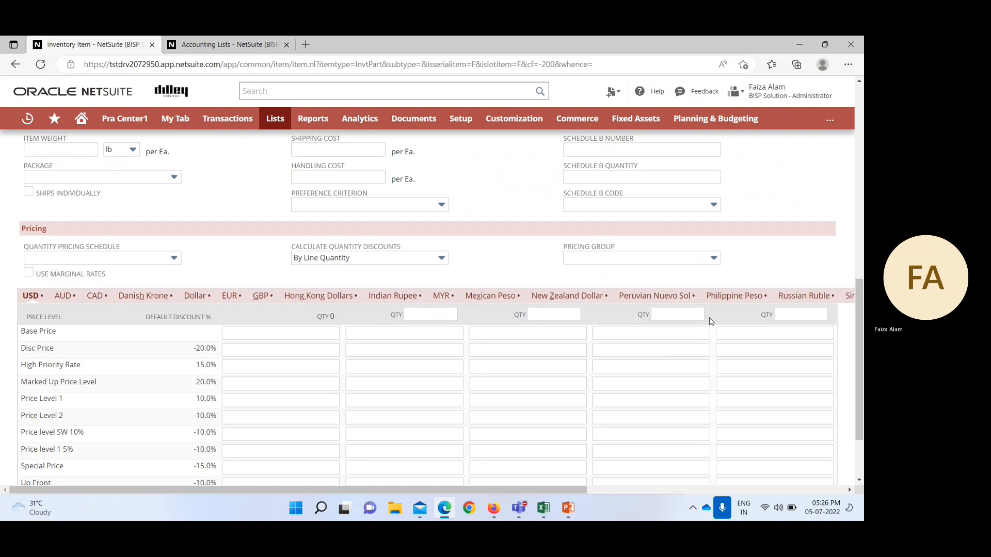
{"action": "left_click", "coordinate": [714, 260]}
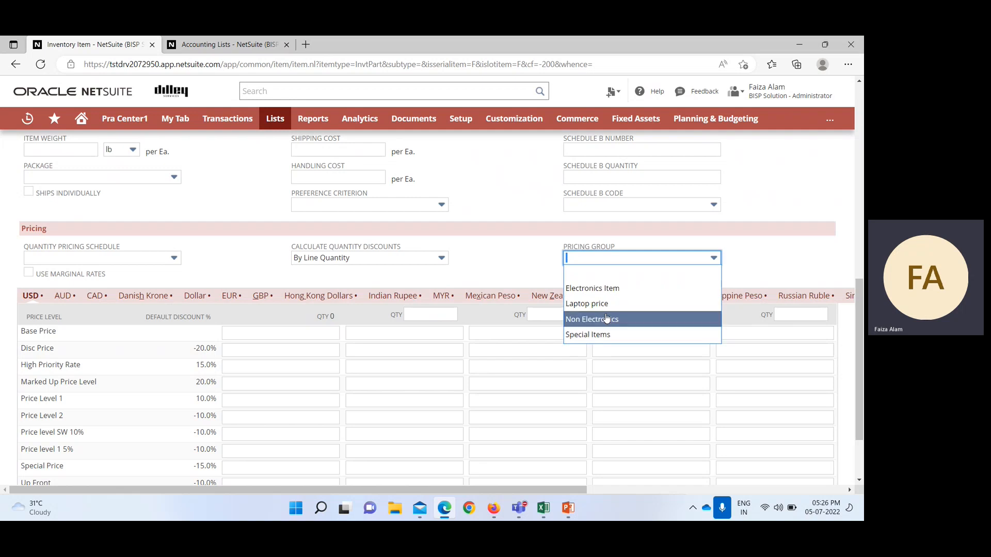
{"action": "left_click", "coordinate": [547, 278]}
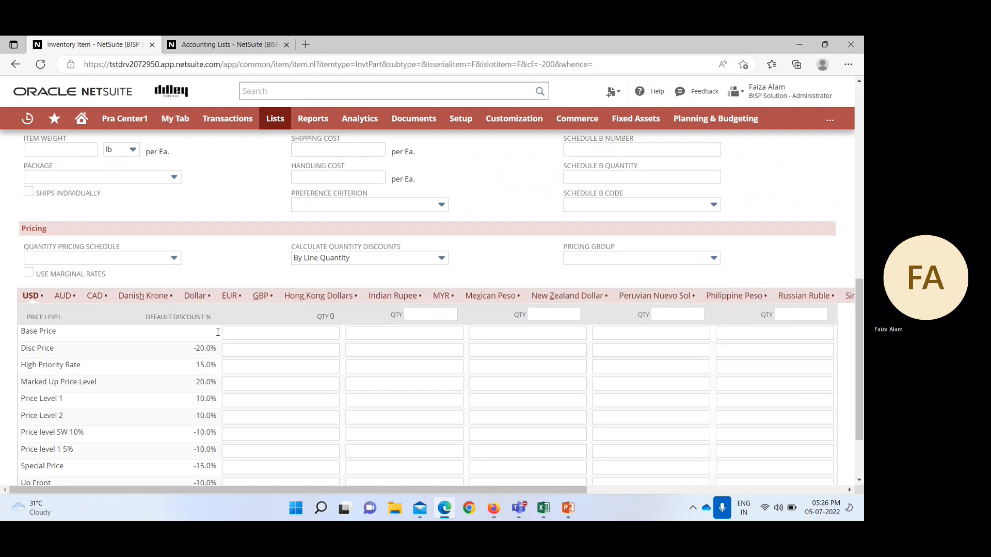
- Look for the Retailer's PL price level in the item's USD pricing table
{"action": "left_click", "coordinate": [270, 369]}
{"action": "left_click", "coordinate": [284, 351]}
{"action": "left_click", "coordinate": [269, 332]}
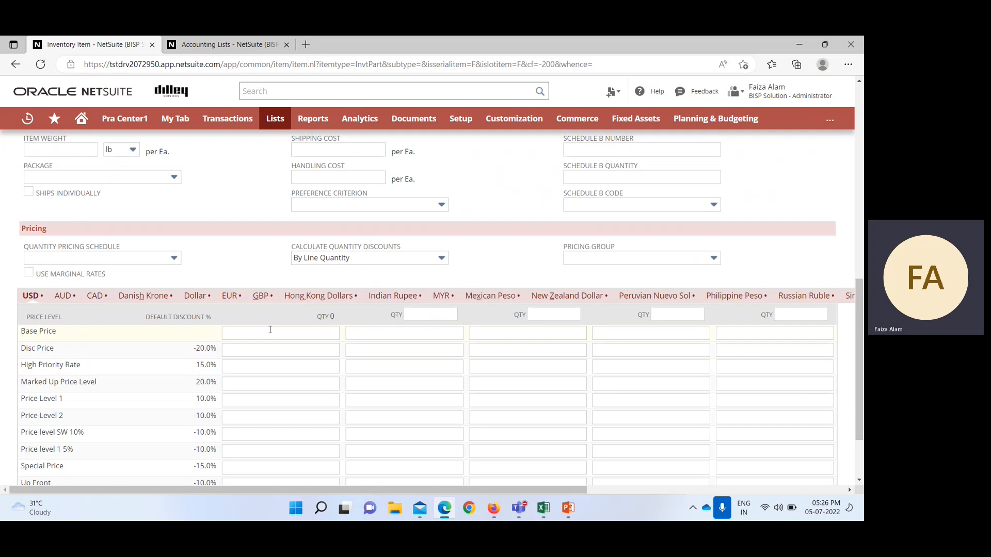
{"action": "scroll", "coordinate": [270, 332], "scroll_direction": "down", "scroll_amount": 2}
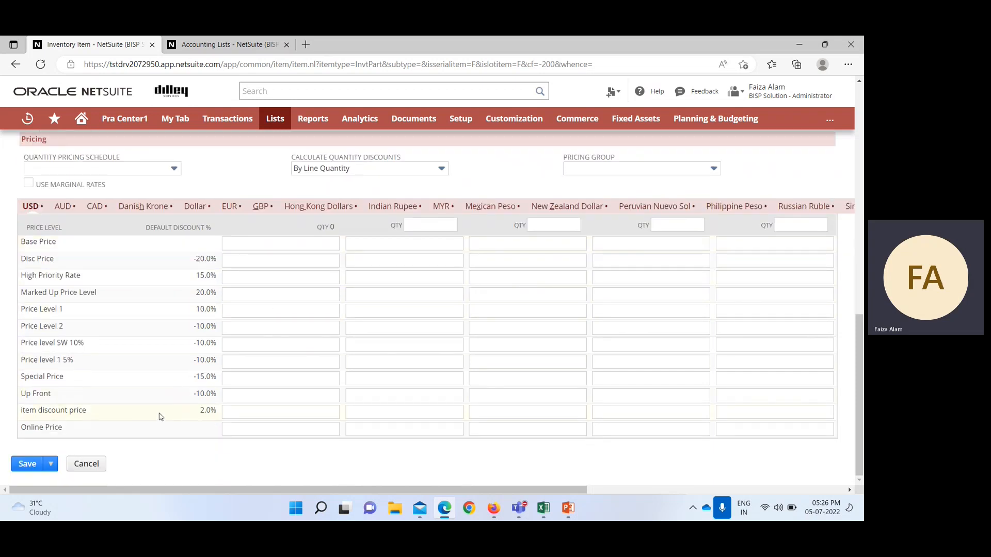
{"action": "scroll", "coordinate": [159, 417], "scroll_direction": "up", "scroll_amount": 1}
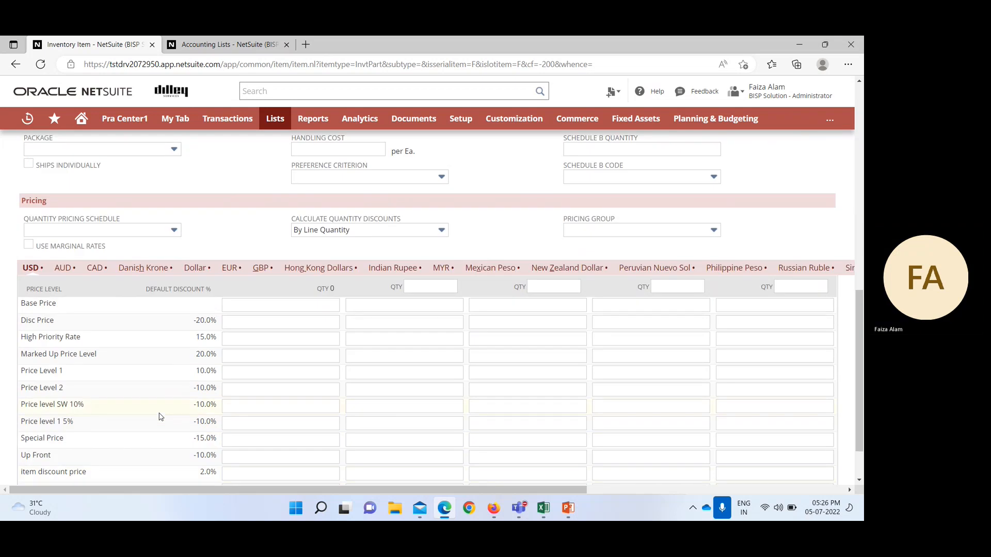
{"action": "scroll", "coordinate": [159, 417], "scroll_direction": "down", "scroll_amount": 1}
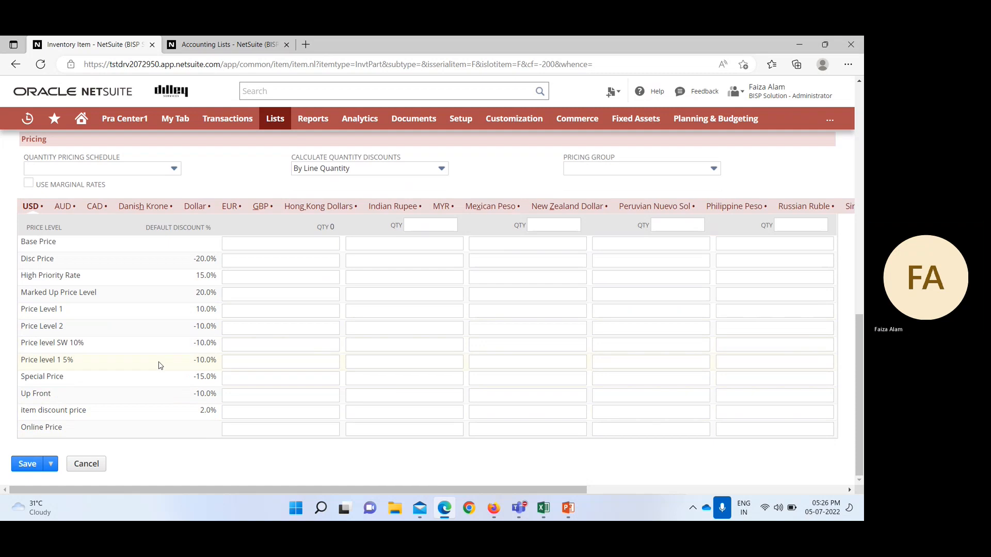
{"action": "scroll", "coordinate": [171, 366], "scroll_direction": "up", "scroll_amount": 1}
{"action": "scroll", "coordinate": [172, 366], "scroll_direction": "up", "scroll_amount": 7}
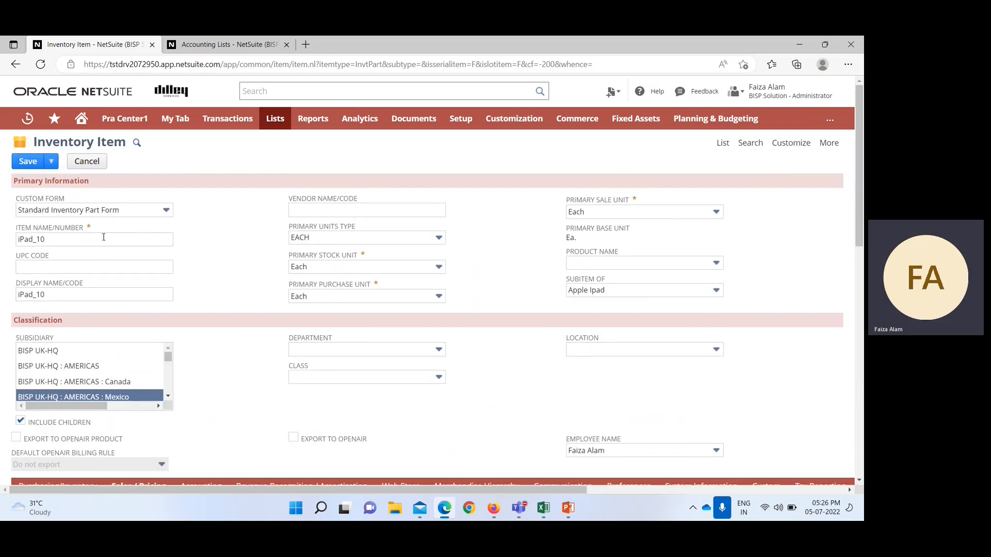
- Set the item's required tax schedule to S2-Nontaxable and save the item
{"action": "left_click", "coordinate": [28, 162]}
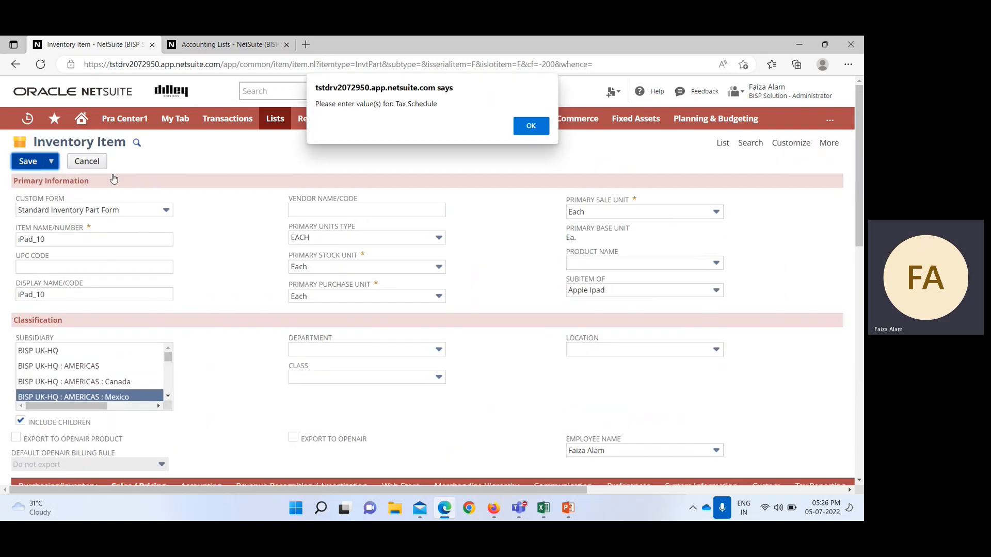
{"action": "left_click", "coordinate": [531, 126]}
{"action": "scroll", "coordinate": [492, 333], "scroll_direction": "down", "scroll_amount": 5}
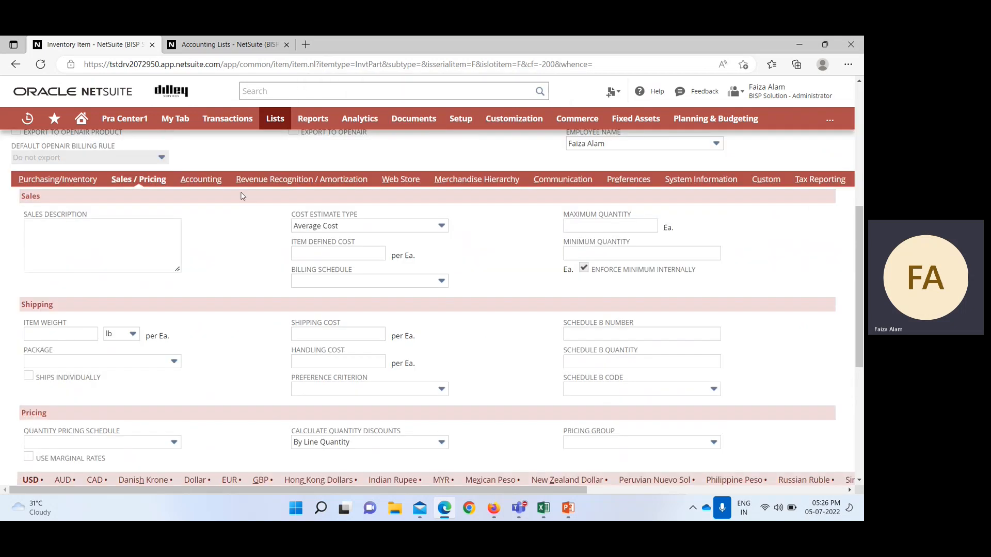
{"action": "left_click", "coordinate": [209, 181]}
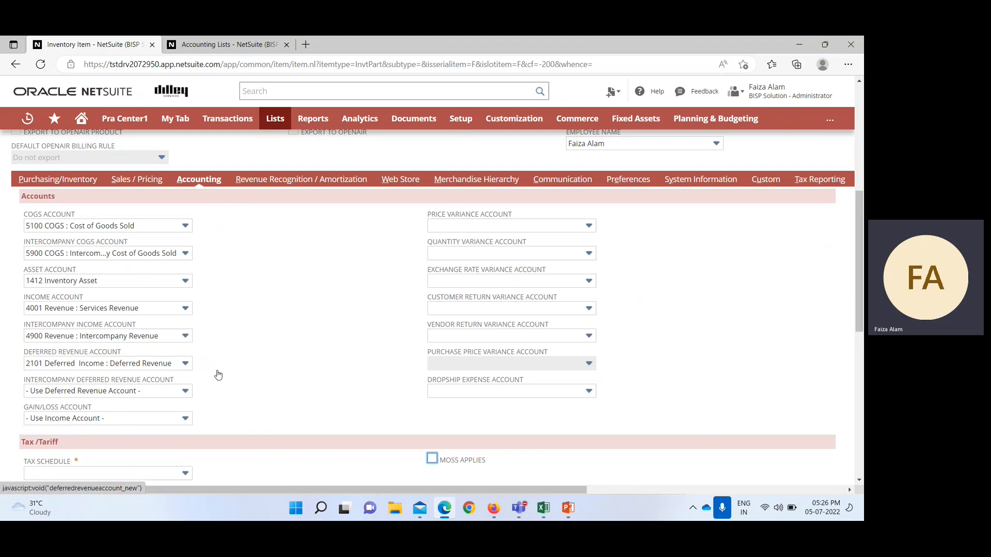
{"action": "scroll", "coordinate": [218, 376], "scroll_direction": "down", "scroll_amount": 2}
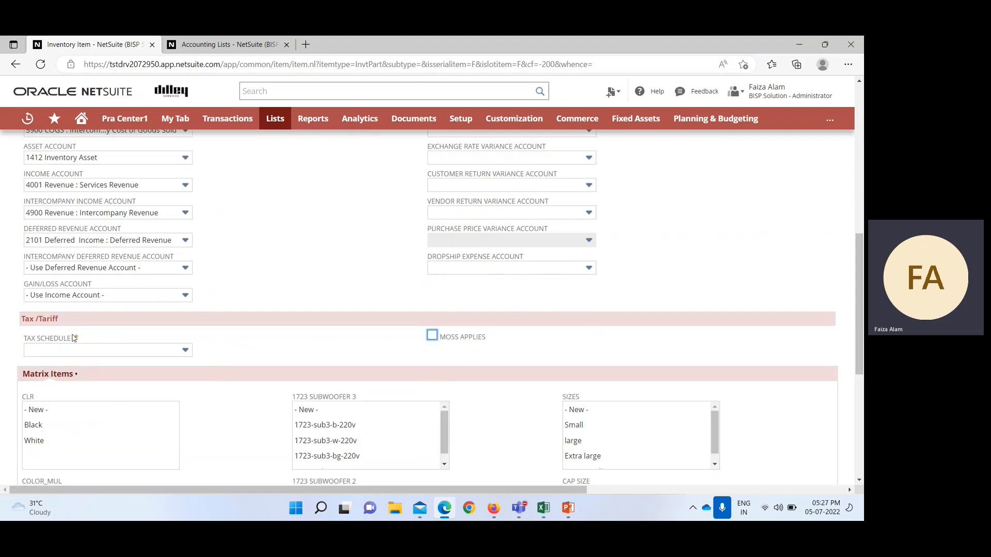
{"action": "left_click", "coordinate": [184, 351]}
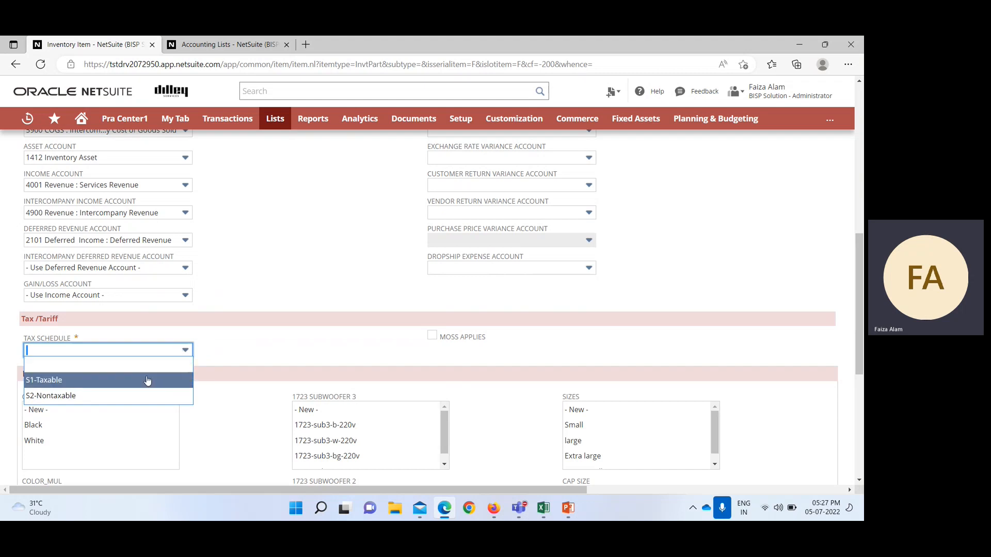
{"action": "left_click", "coordinate": [88, 399]}
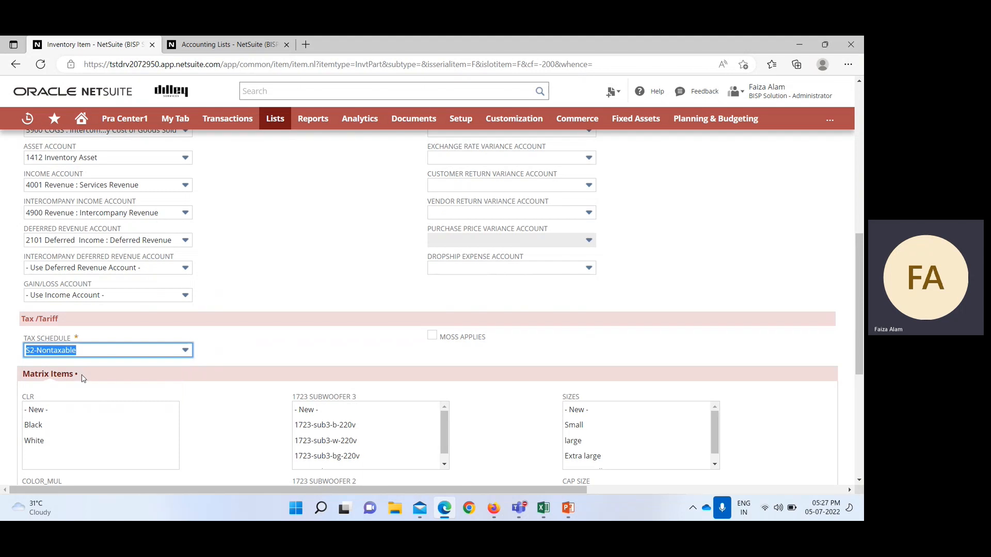
{"action": "scroll", "coordinate": [316, 333], "scroll_direction": "up", "scroll_amount": 15}
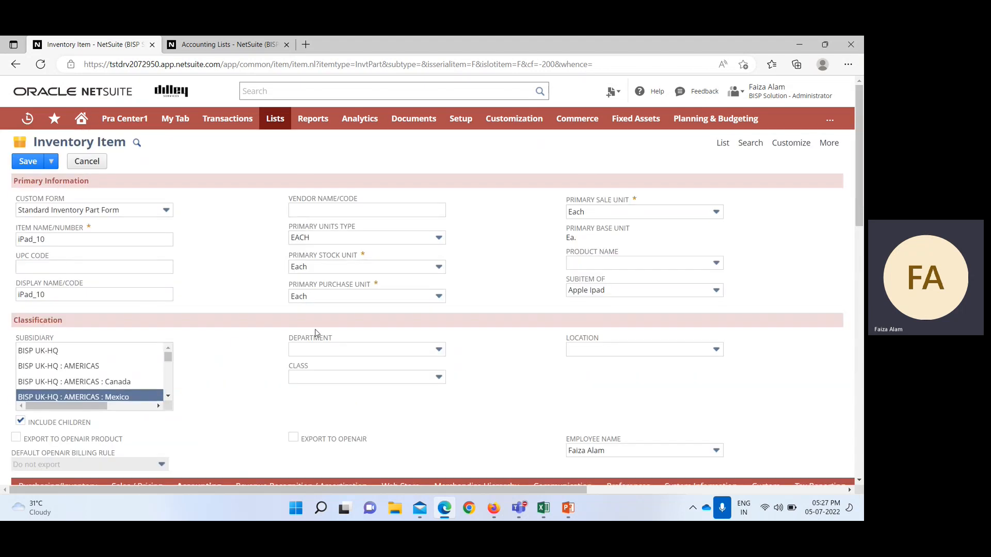
{"action": "left_click", "coordinate": [28, 162]}
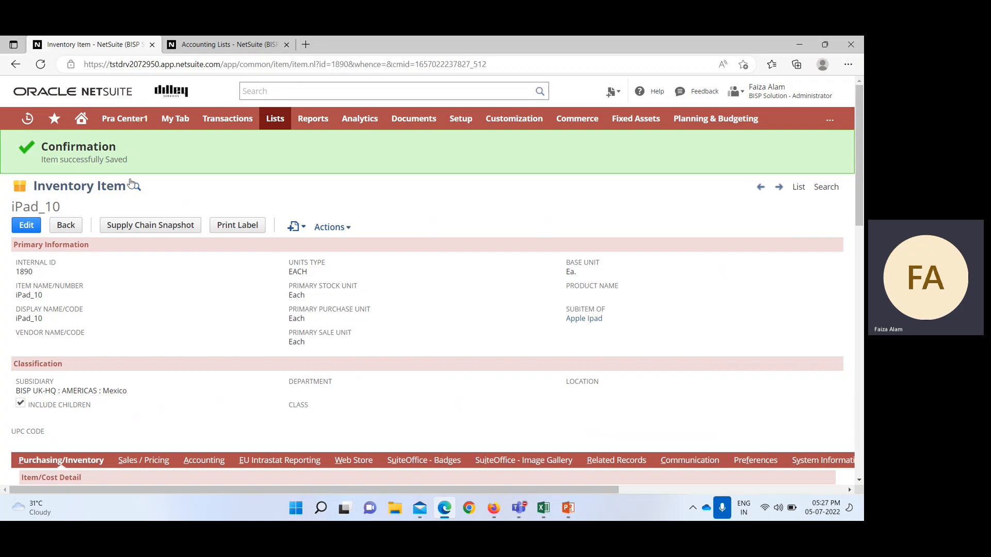
- Reopen the saved iPad_10 item for editing and bring up its USD sales price levels
{"action": "left_click", "coordinate": [46, 64]}
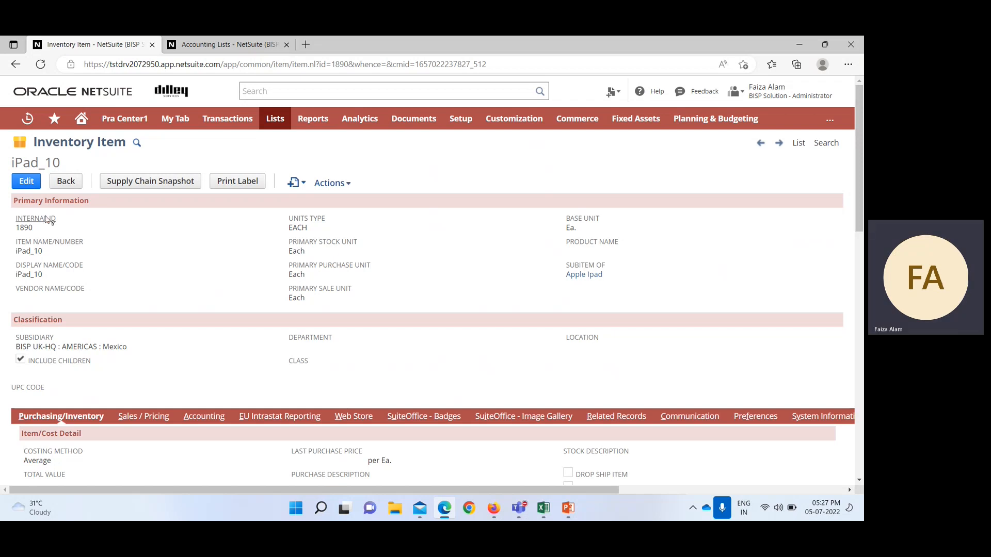
{"action": "left_click", "coordinate": [26, 184]}
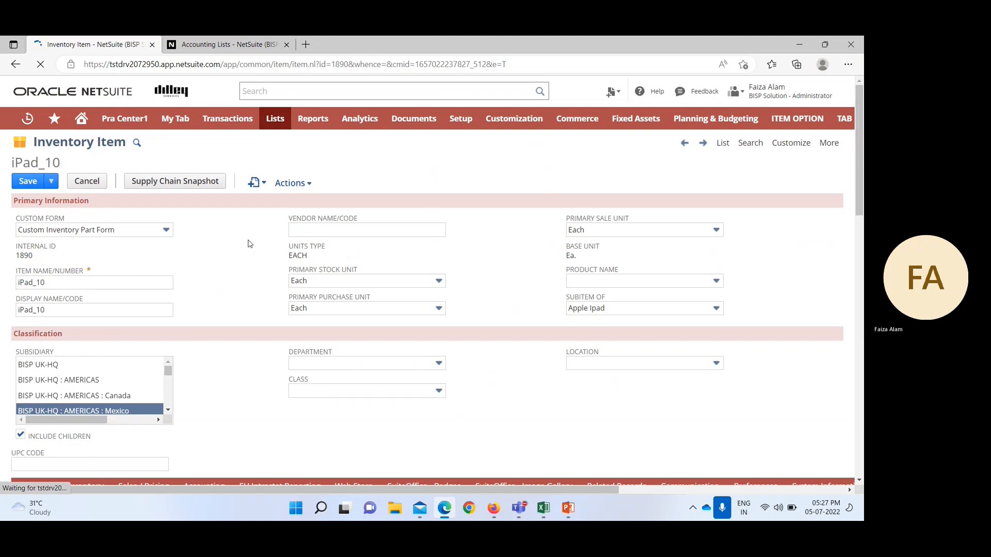
{"action": "scroll", "coordinate": [249, 243], "scroll_direction": "down", "scroll_amount": 5}
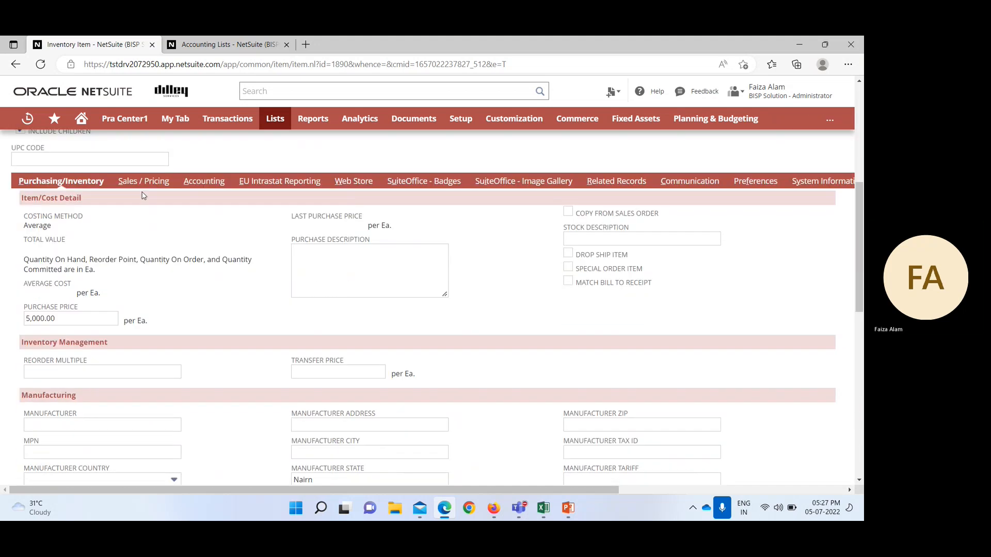
{"action": "left_click", "coordinate": [144, 182]}
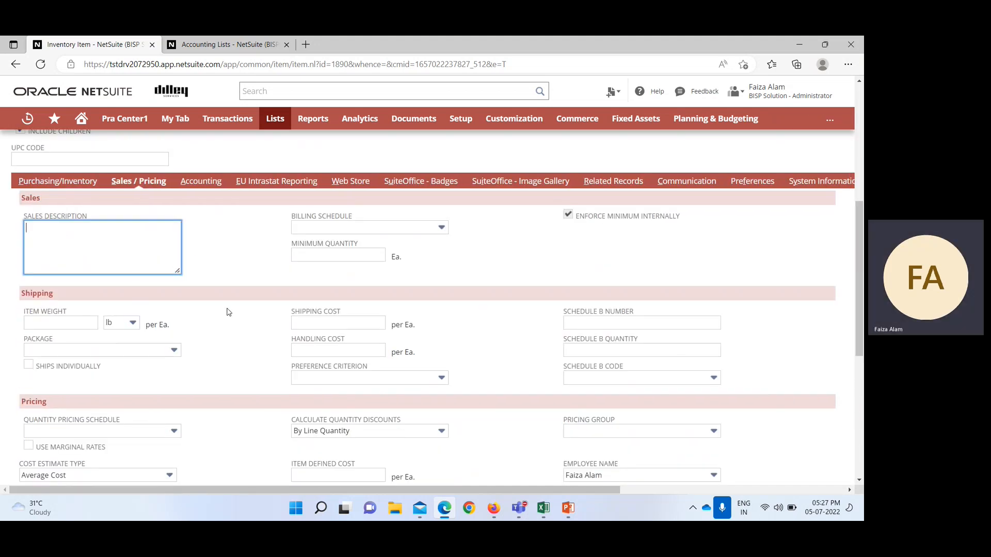
{"action": "scroll", "coordinate": [229, 312], "scroll_direction": "down", "scroll_amount": 3}
{"action": "scroll", "coordinate": [229, 312], "scroll_direction": "down", "scroll_amount": 2}
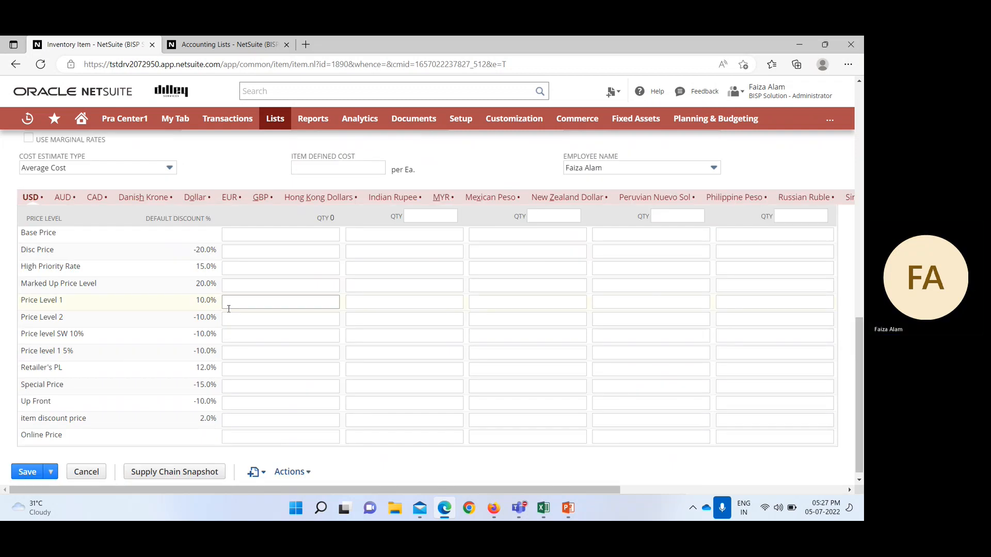
- Review the USD price levels and examine the item's Quantity Pricing Schedule and Pricing Group options
{"action": "scroll", "coordinate": [228, 309], "scroll_direction": "up", "scroll_amount": 1}
{"action": "left_click", "coordinate": [228, 308]}
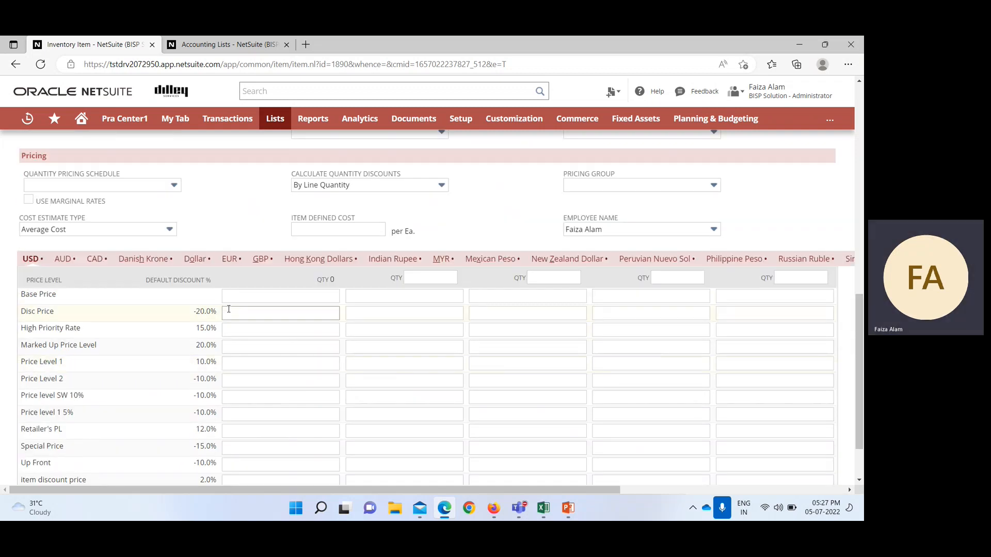
{"action": "scroll", "coordinate": [229, 309], "scroll_direction": "up", "scroll_amount": 1}
{"action": "scroll", "coordinate": [229, 308], "scroll_direction": "down", "scroll_amount": 2}
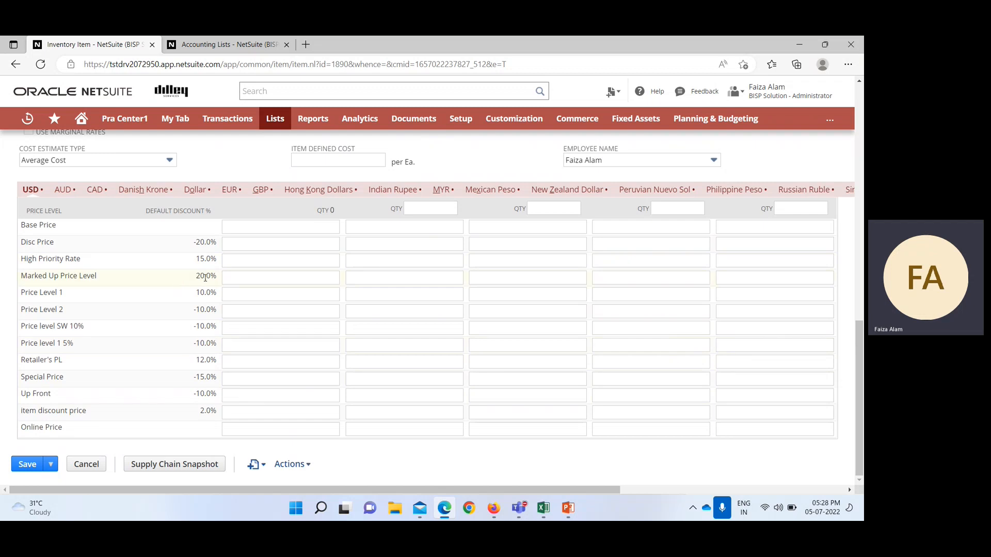
{"action": "scroll", "coordinate": [206, 279], "scroll_direction": "up", "scroll_amount": 2}
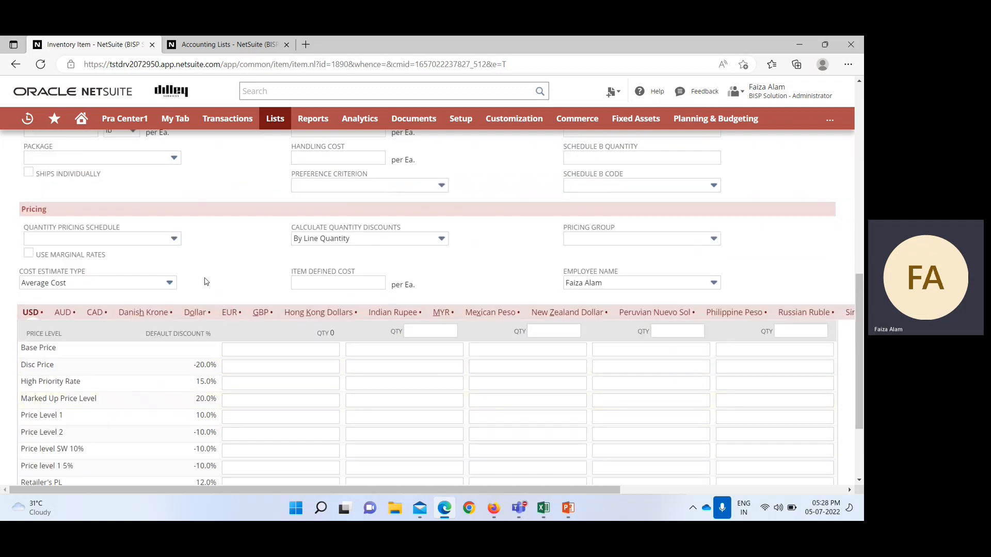
{"action": "left_click", "coordinate": [173, 240]}
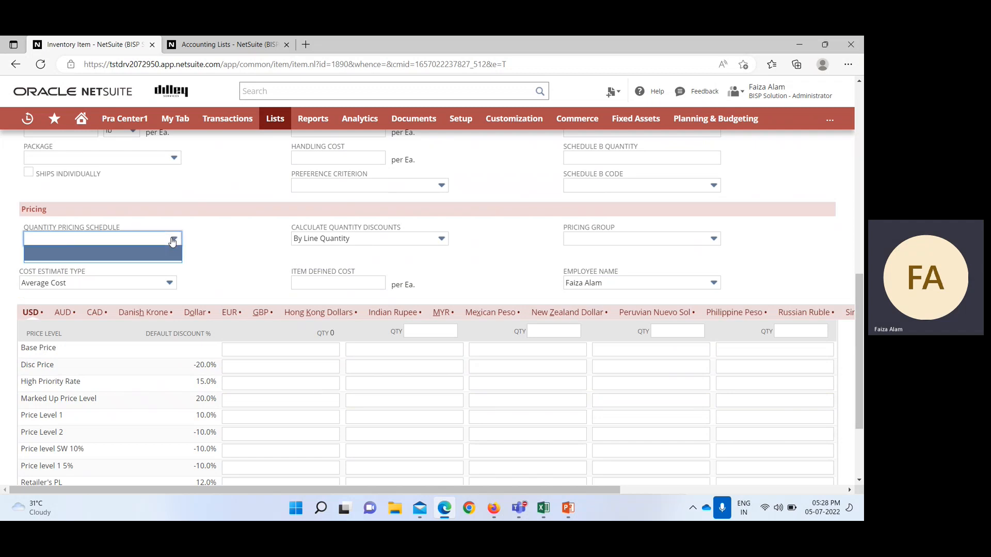
{"action": "left_click", "coordinate": [173, 240]}
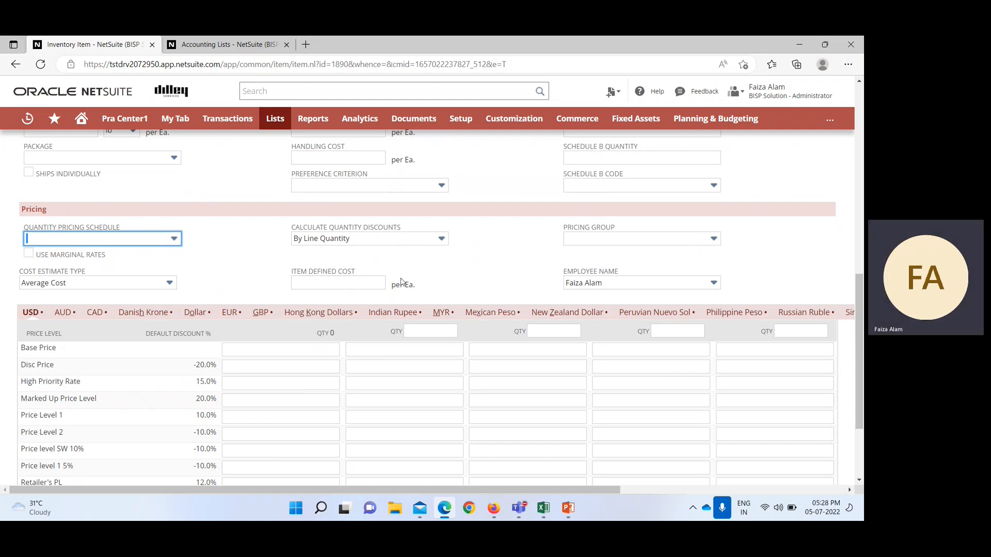
{"action": "left_click", "coordinate": [715, 241]}
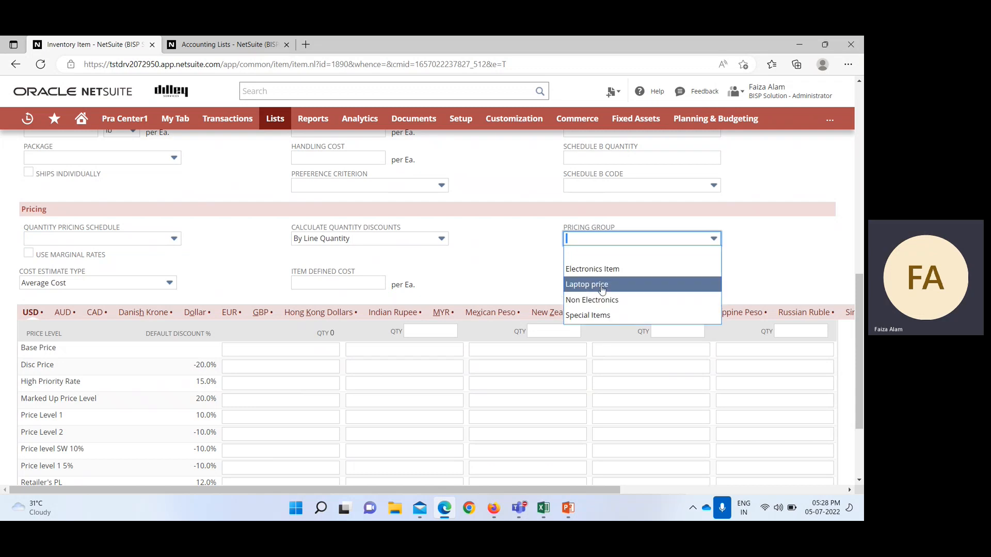
{"action": "left_click", "coordinate": [531, 248]}
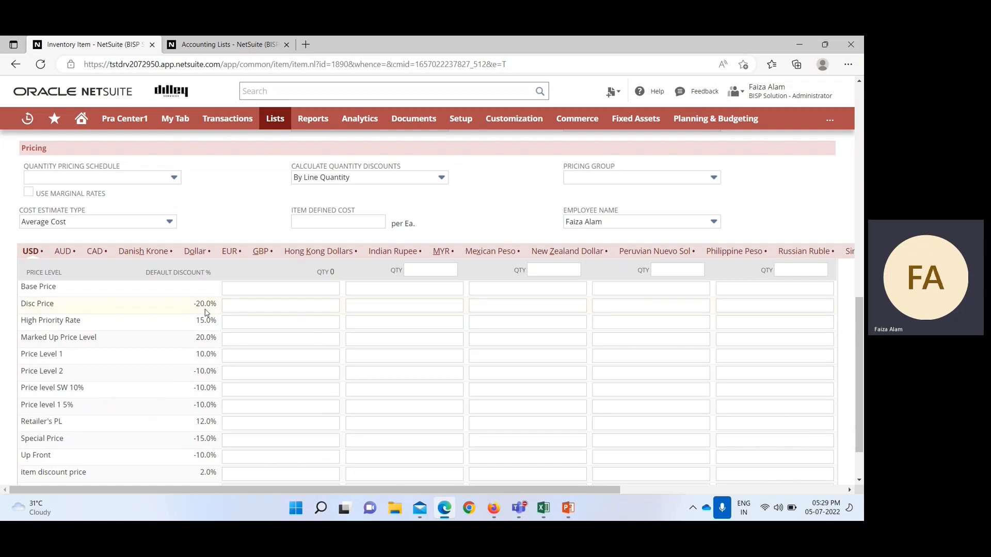
{"action": "left_click", "coordinate": [281, 322]}
{"action": "left_click", "coordinate": [242, 290]}
{"action": "left_click", "coordinate": [307, 285]}
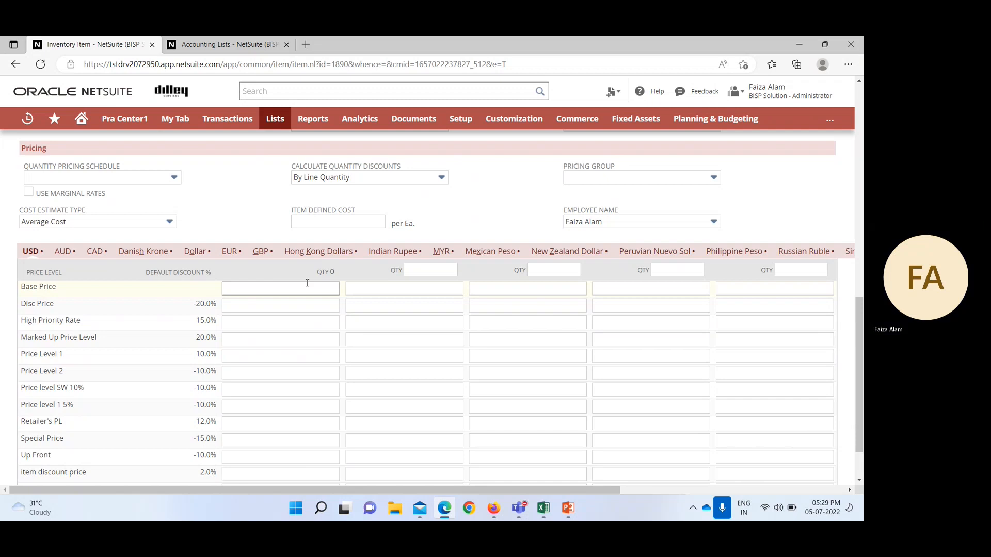
{"action": "left_click", "coordinate": [649, 305]}
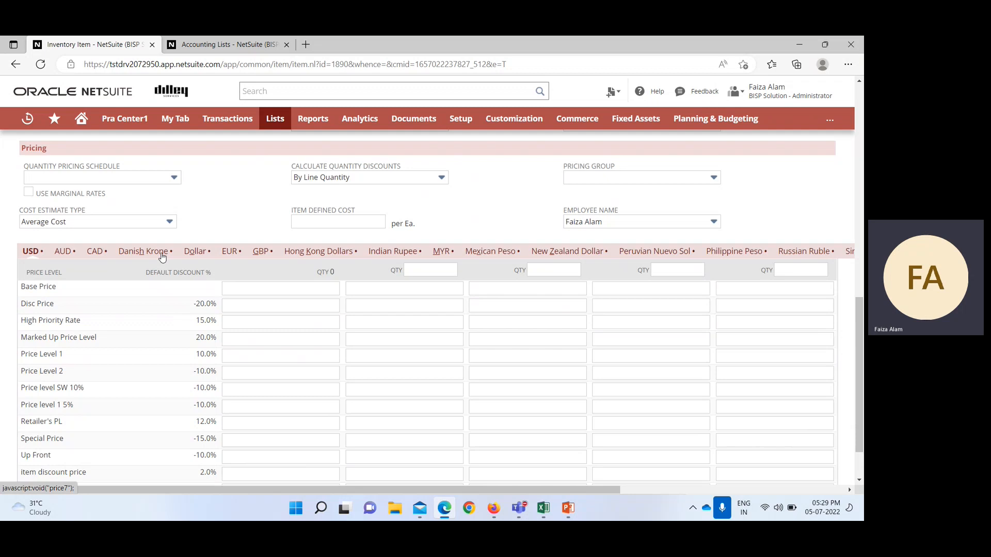
{"action": "left_click", "coordinate": [260, 287]}
- Define the USD quantity breaks 20, 40, 50 and 60 in the item's pricing table
{"action": "left_click", "coordinate": [430, 271]}
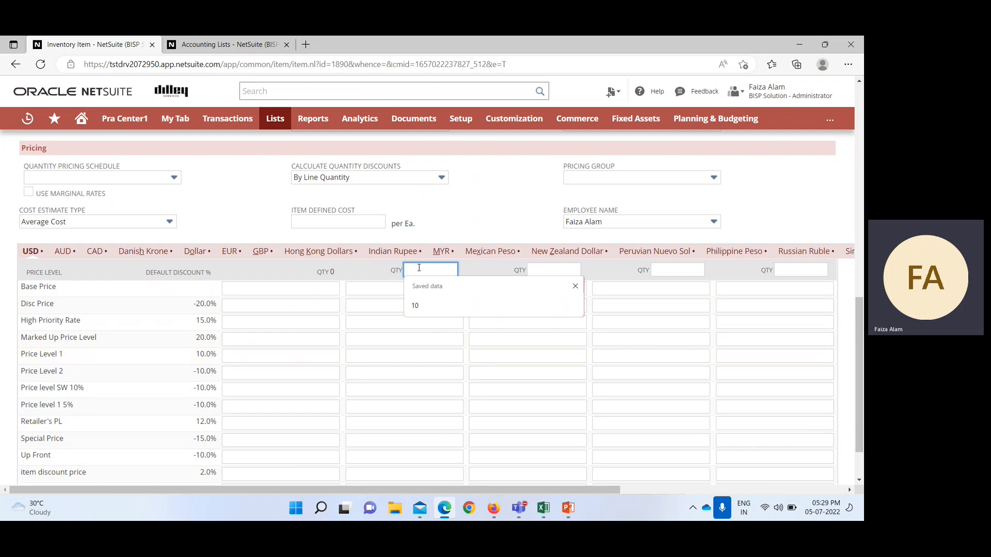
{"action": "type", "text": "2"}
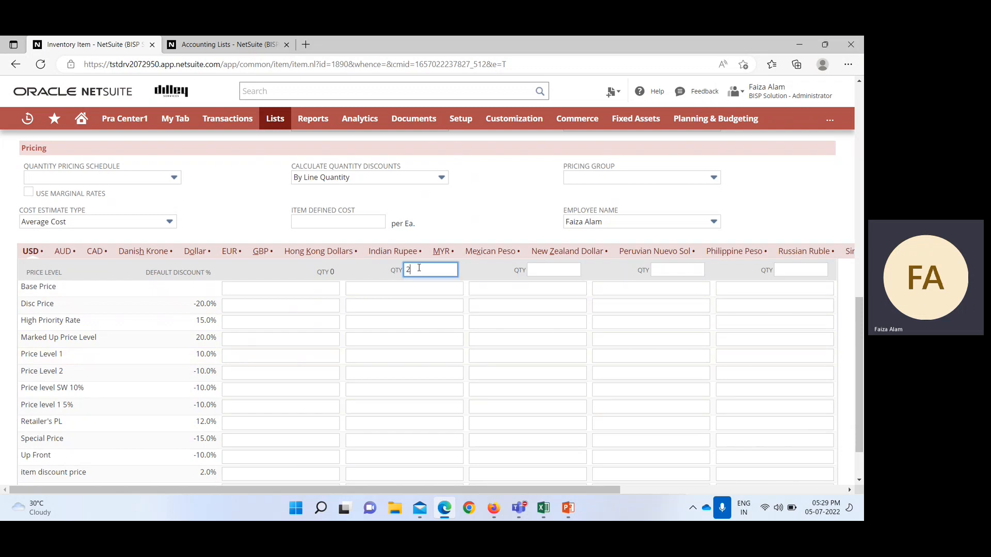
{"action": "type", "text": "0"}
{"action": "left_click", "coordinate": [552, 270]}
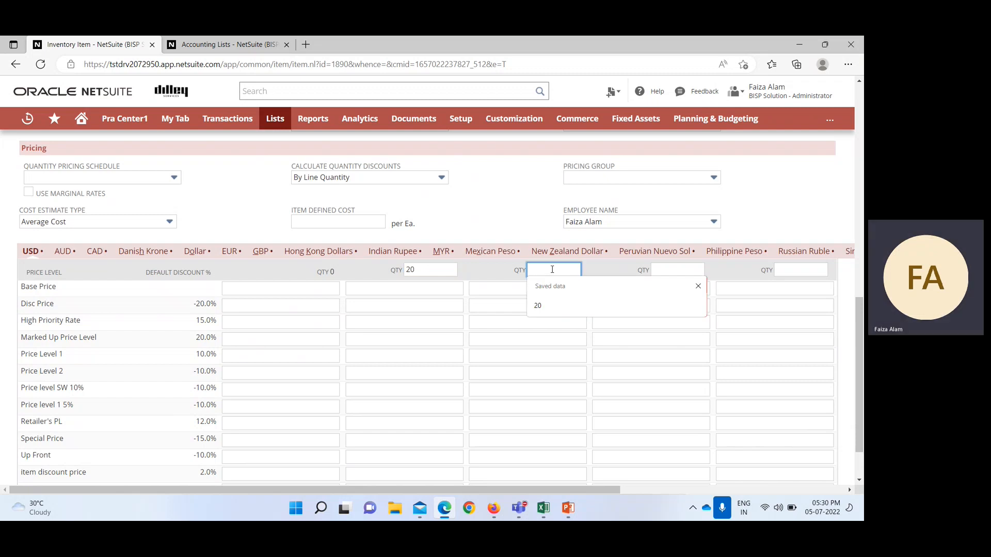
{"action": "type", "text": "40"}
{"action": "left_click", "coordinate": [667, 269]}
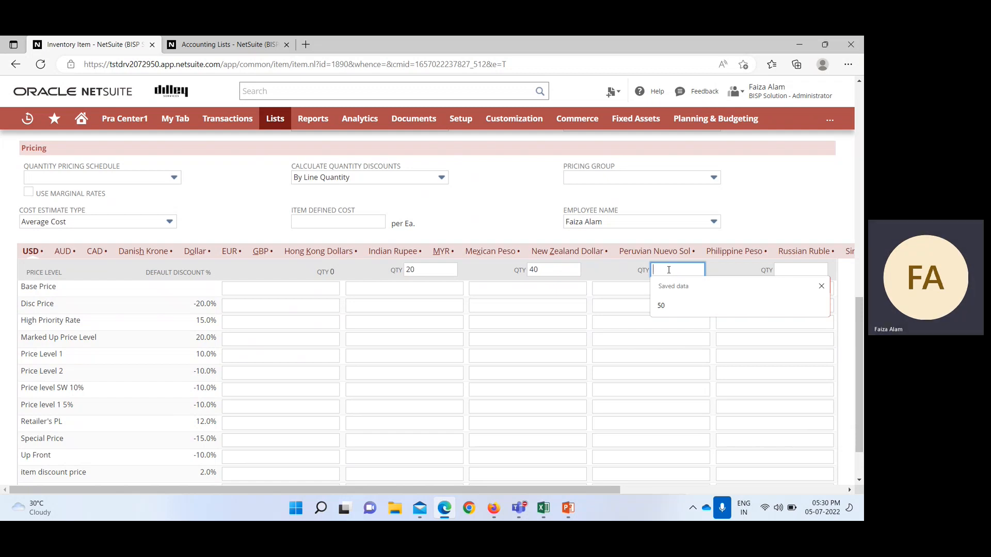
{"action": "type", "text": "50"}
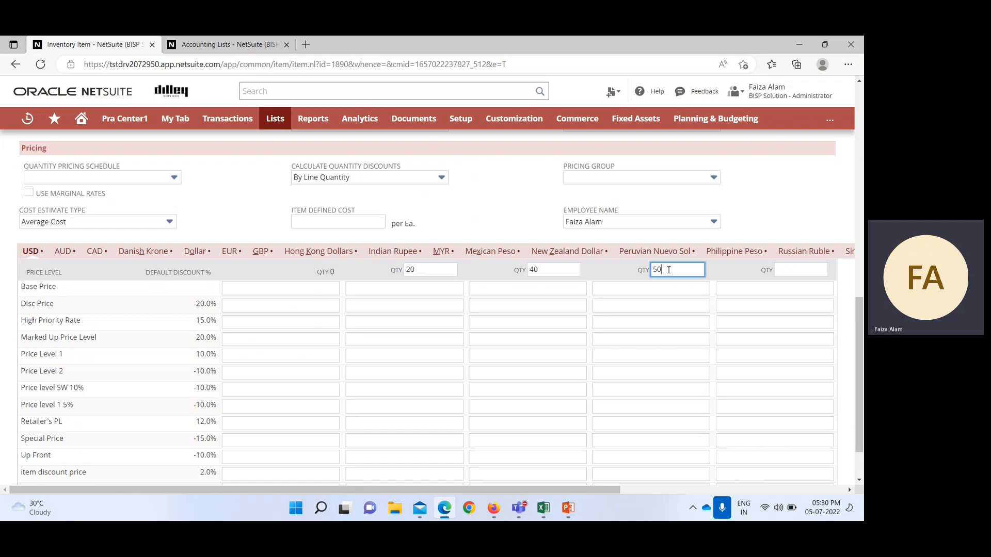
{"action": "left_click", "coordinate": [796, 268]}
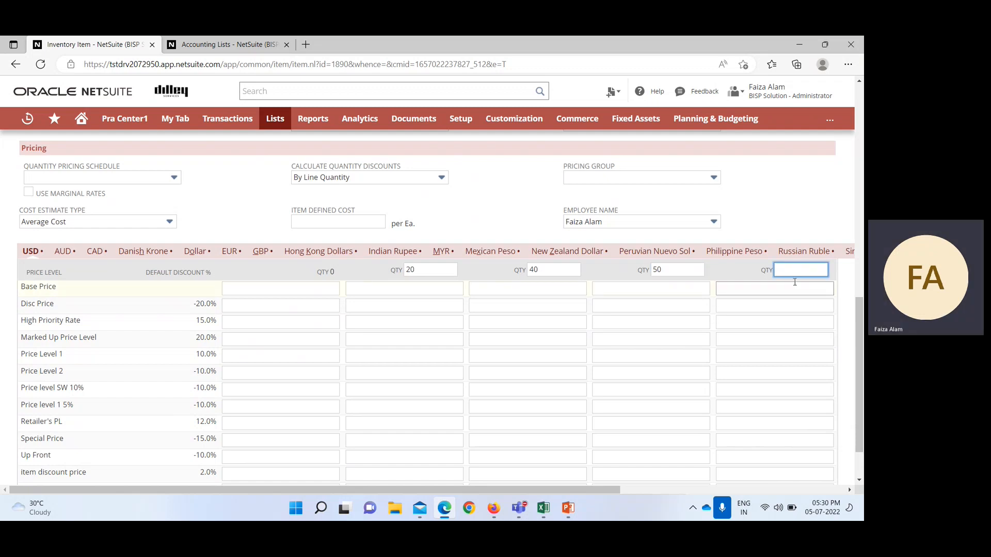
{"action": "type", "text": "60"}
- Set the USD base price to 150 for quantity 0 and 120 for quantity 20
{"action": "left_click", "coordinate": [310, 289]}
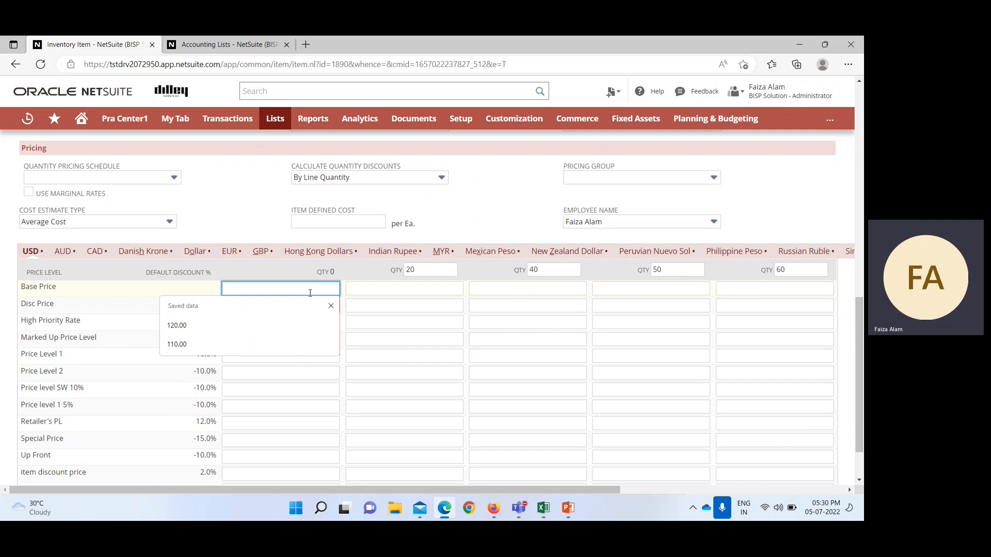
{"action": "type", "text": "50"}
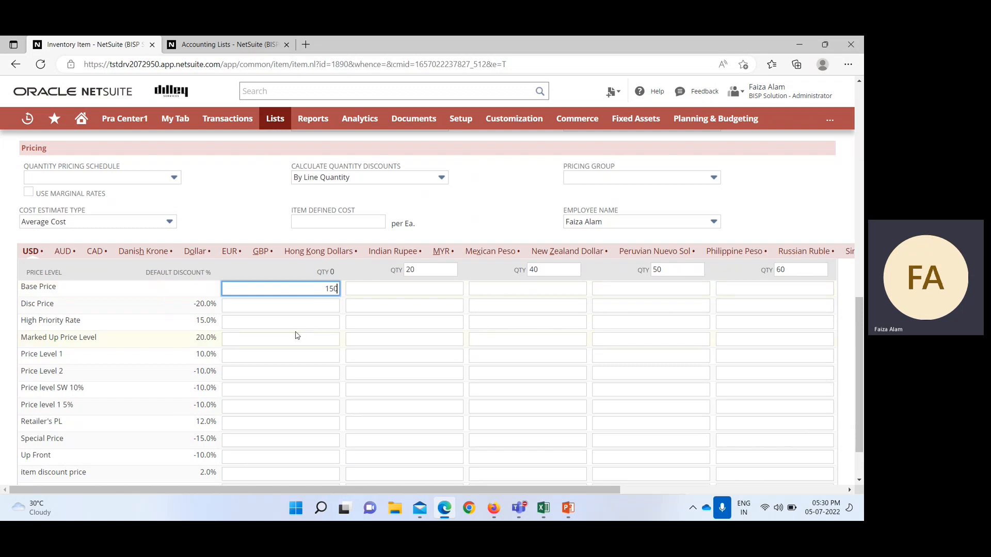
{"action": "left_click", "coordinate": [302, 304]}
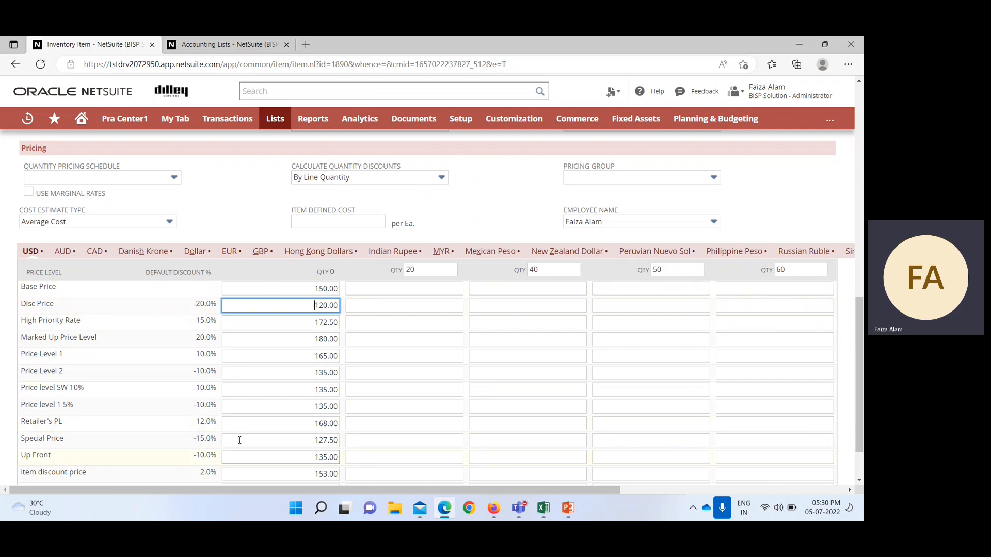
{"action": "scroll", "coordinate": [240, 439], "scroll_direction": "down", "scroll_amount": 2}
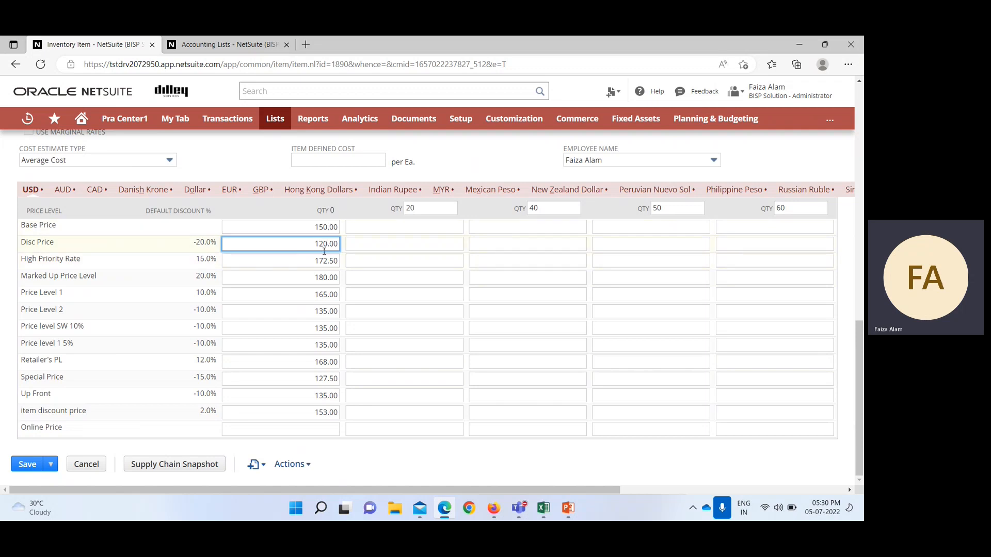
{"action": "left_click", "coordinate": [409, 227]}
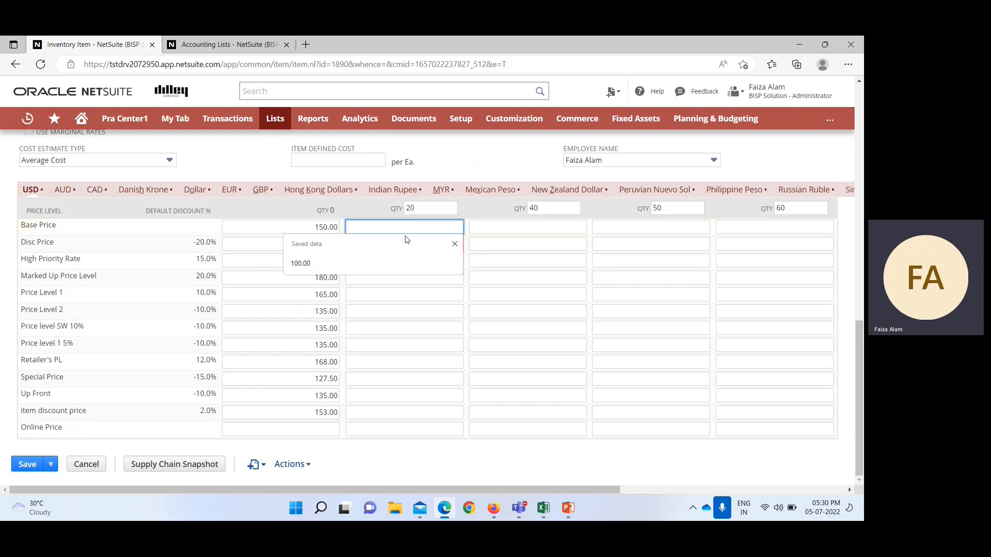
{"action": "type", "text": "1"}
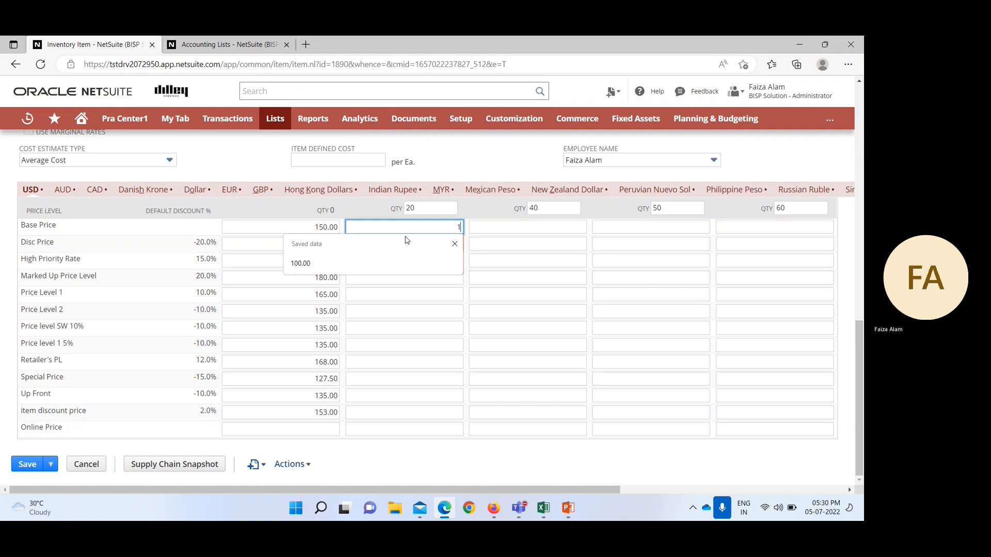
{"action": "type", "text": "20"}
{"action": "left_click", "coordinate": [409, 243]}
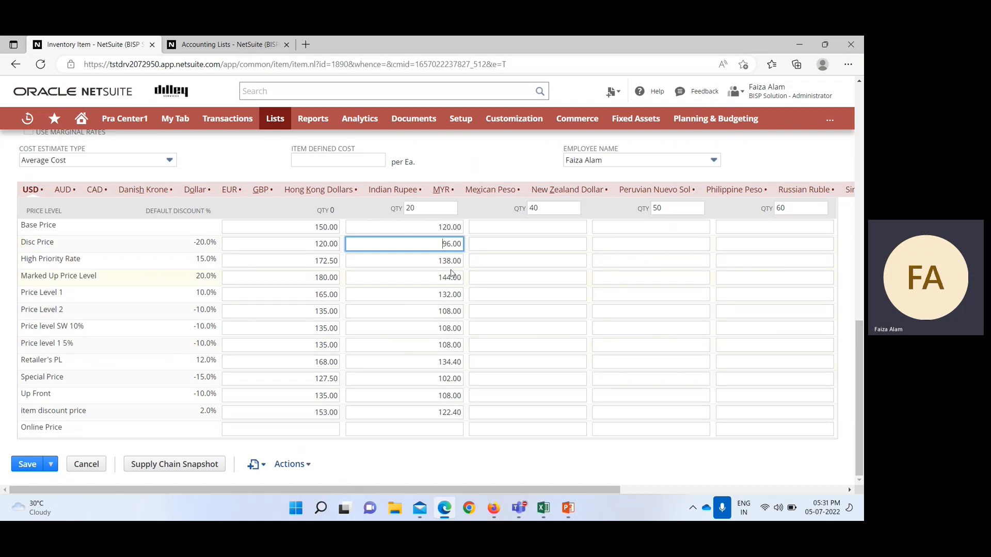
- Set the USD base price to 100 for quantity 40, 90 for quantity 50 and 80 for quantity 60
{"action": "left_click", "coordinate": [516, 229]}
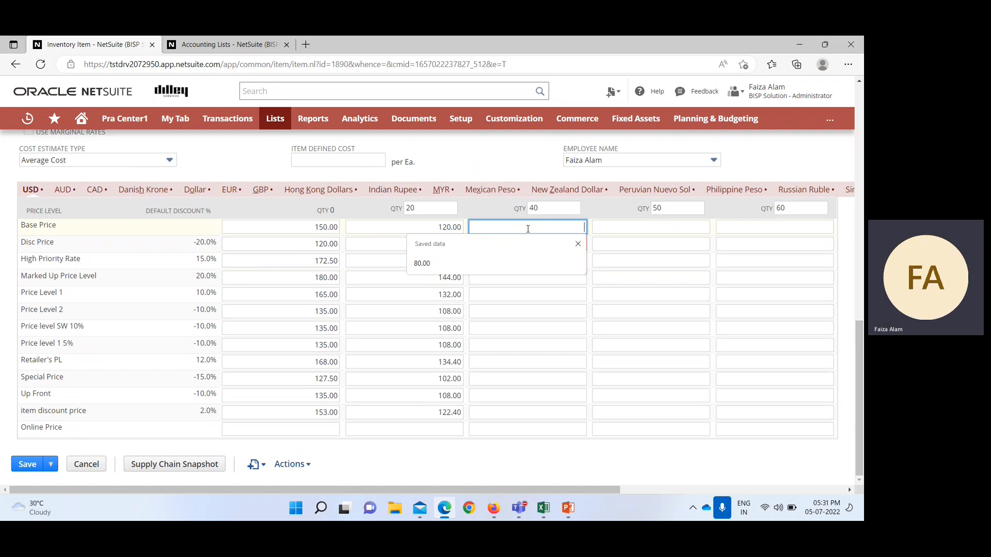
{"action": "type", "text": "100"}
{"action": "left_click", "coordinate": [525, 241]}
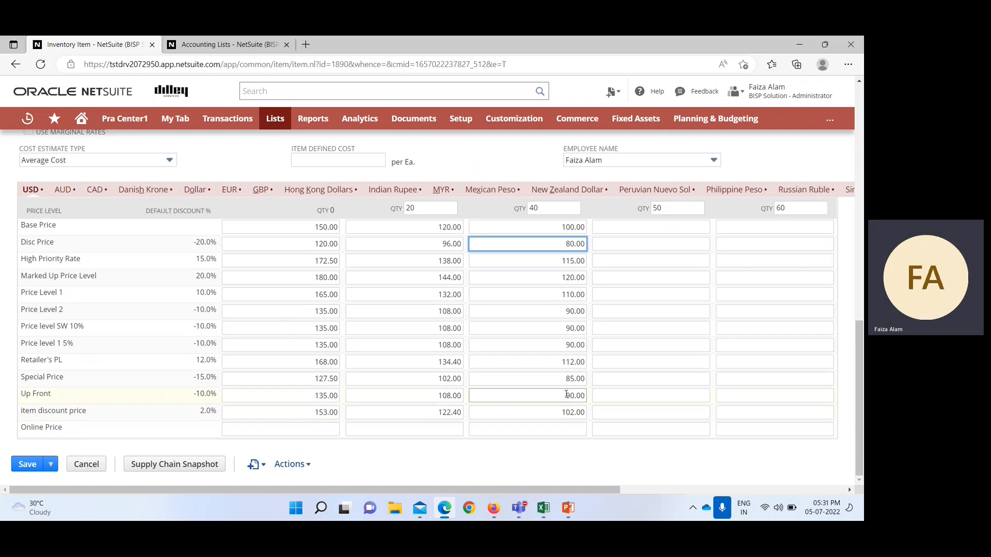
{"action": "left_click", "coordinate": [699, 229]}
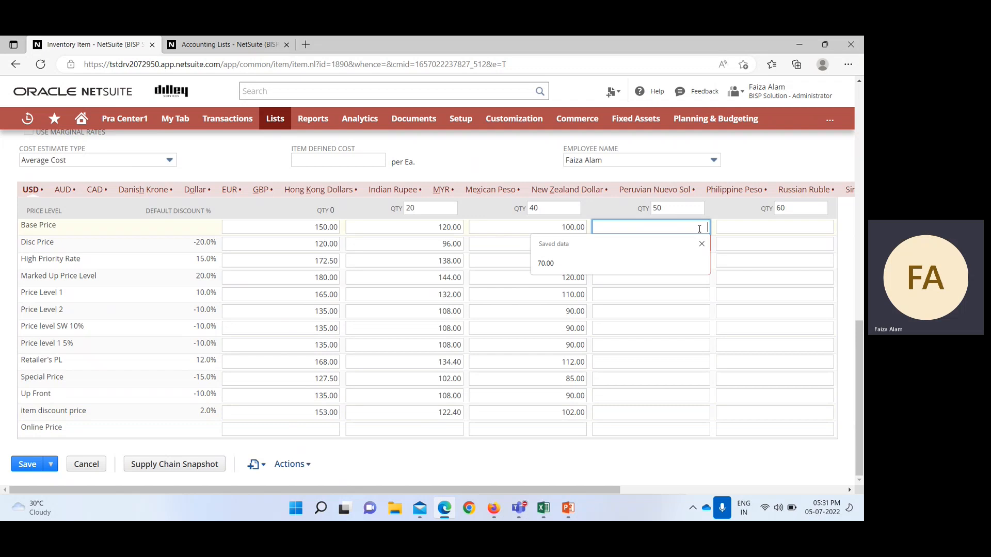
{"action": "type", "text": "90"}
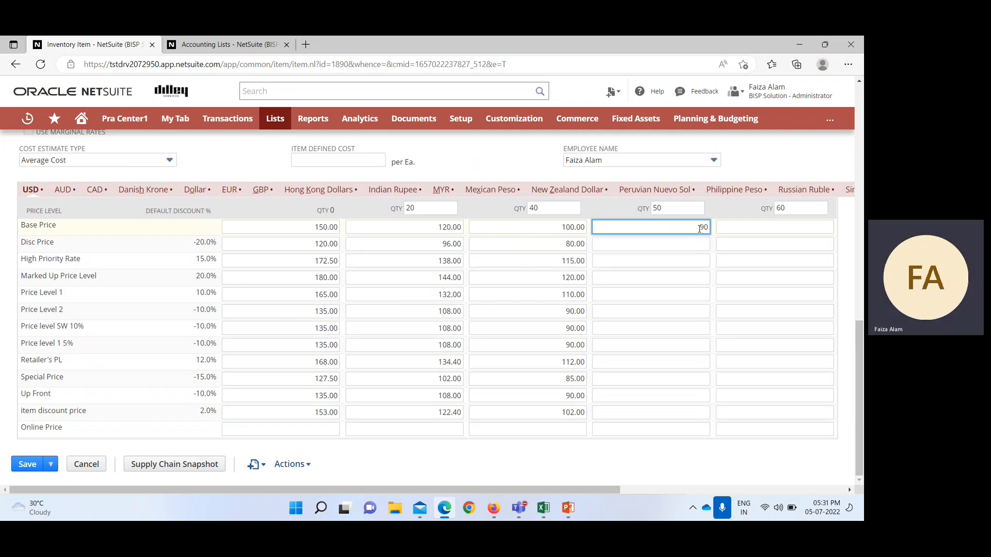
{"action": "left_click", "coordinate": [694, 241]}
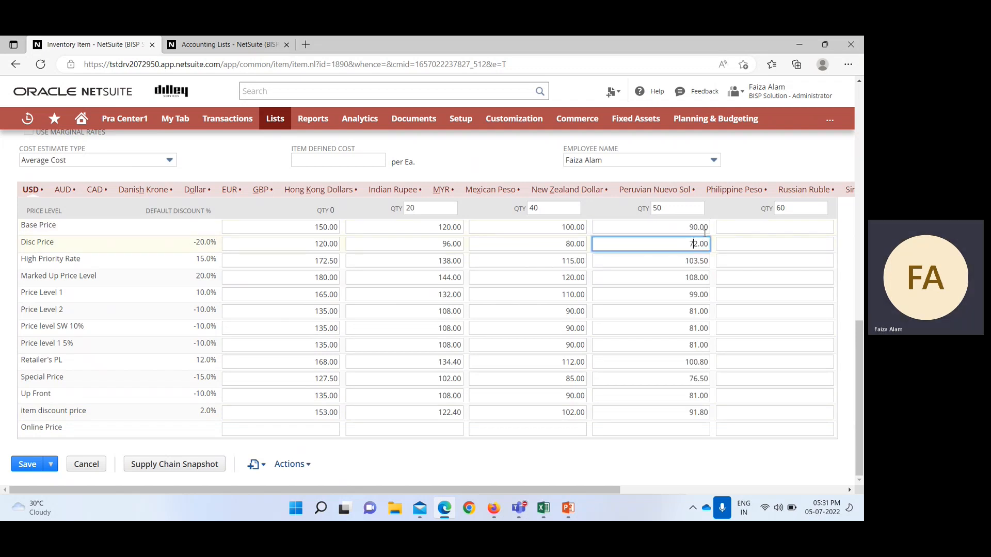
{"action": "left_click", "coordinate": [765, 227]}
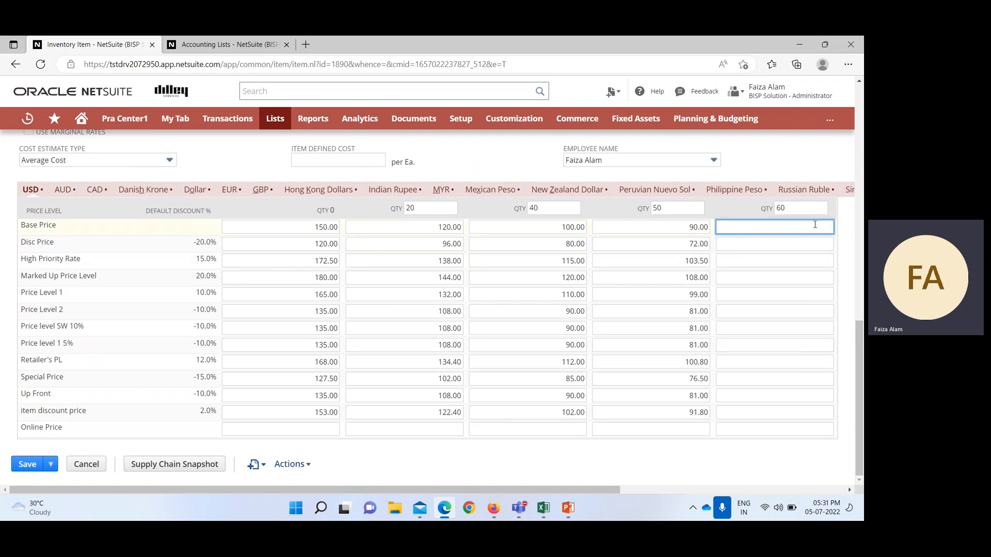
{"action": "type", "text": "80"}
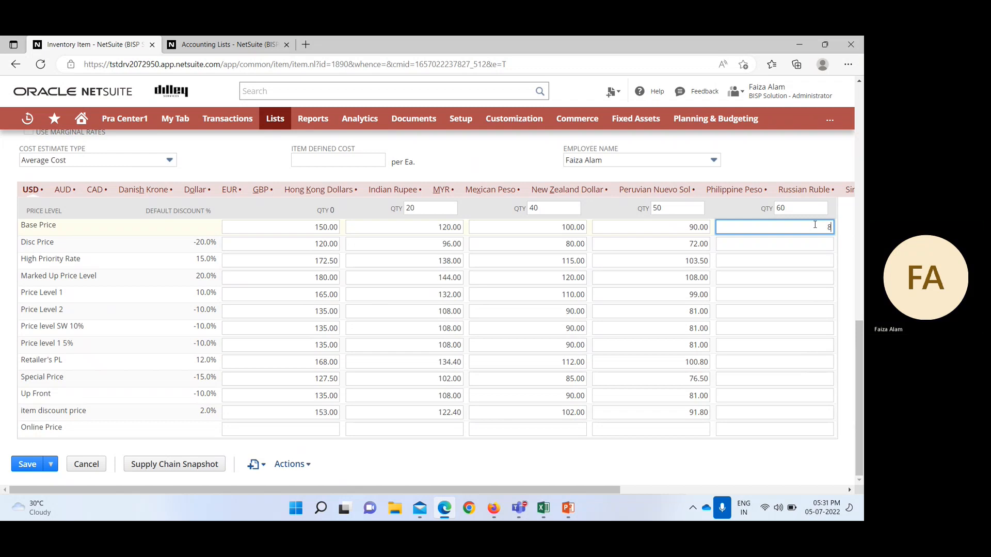
{"action": "left_click", "coordinate": [817, 244]}
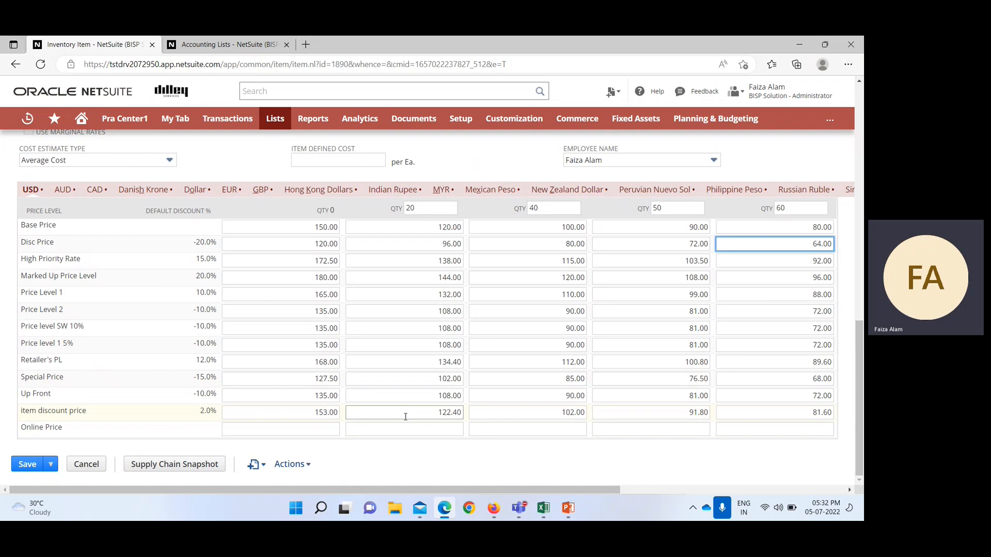
- Review the item's USD price table along with its shipping, sales and primary information sections
{"action": "scroll", "coordinate": [406, 417], "scroll_direction": "up", "scroll_amount": 1}
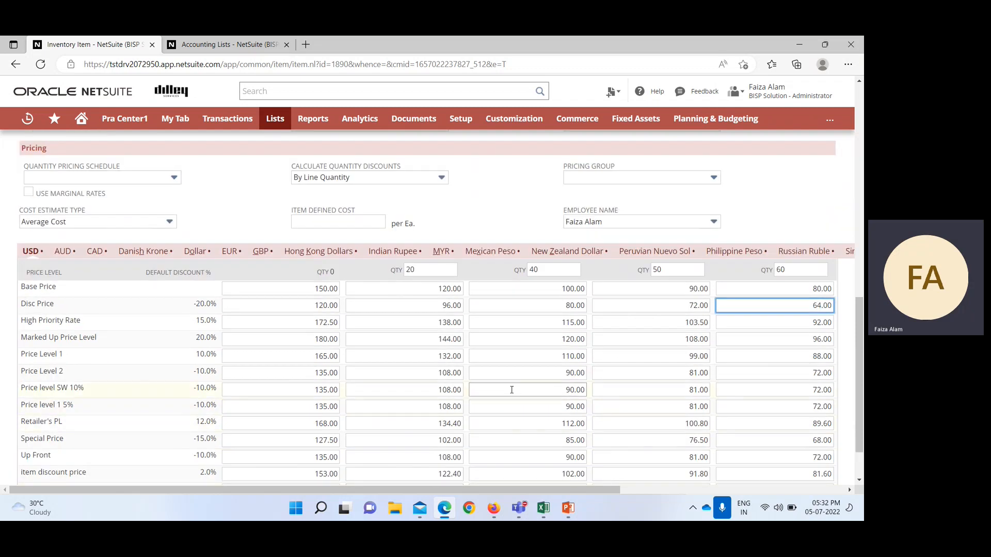
{"action": "scroll", "coordinate": [622, 432], "scroll_direction": "up", "scroll_amount": 2}
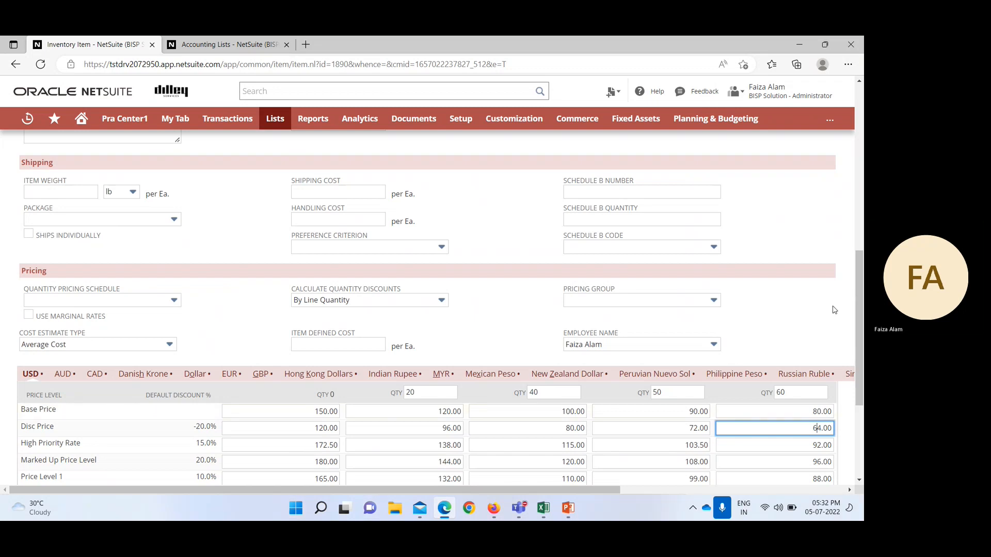
{"action": "scroll", "coordinate": [834, 310], "scroll_direction": "down", "scroll_amount": 2}
{"action": "scroll", "coordinate": [835, 310], "scroll_direction": "up", "scroll_amount": 2}
{"action": "scroll", "coordinate": [835, 309], "scroll_direction": "down", "scroll_amount": 3}
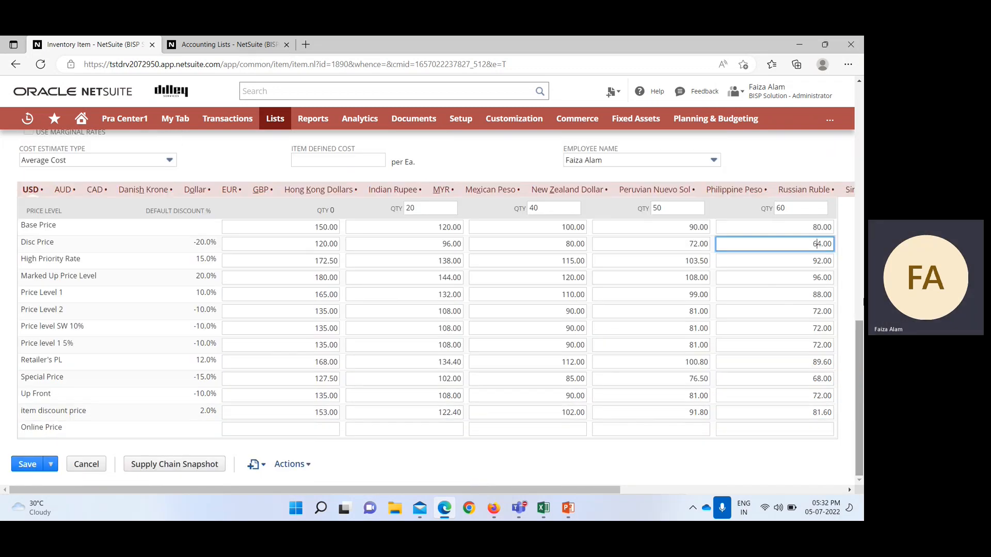
{"action": "scroll", "coordinate": [816, 243], "scroll_direction": "up", "scroll_amount": 4}
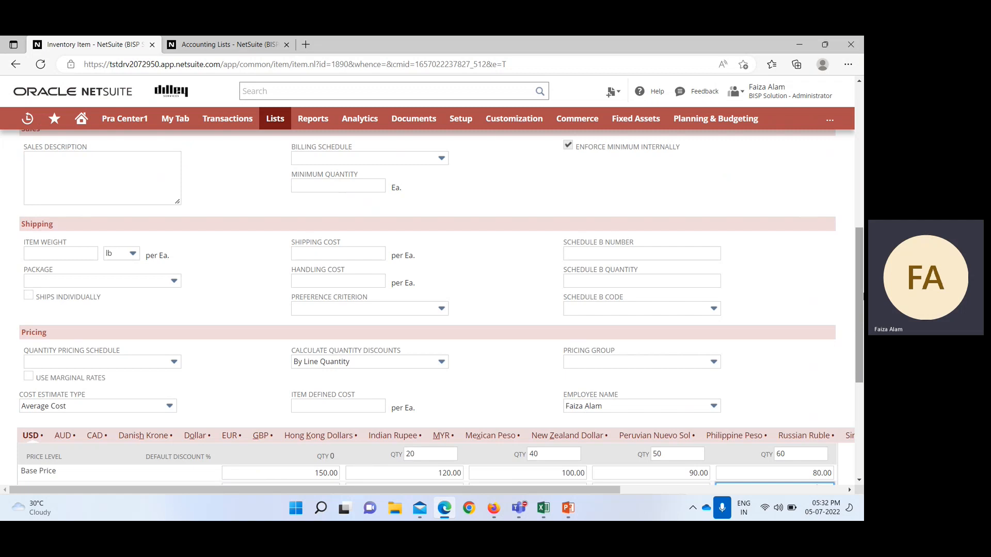
{"action": "scroll", "coordinate": [862, 296], "scroll_direction": "down", "scroll_amount": 3}
{"action": "scroll", "coordinate": [862, 296], "scroll_direction": "up", "scroll_amount": 10}
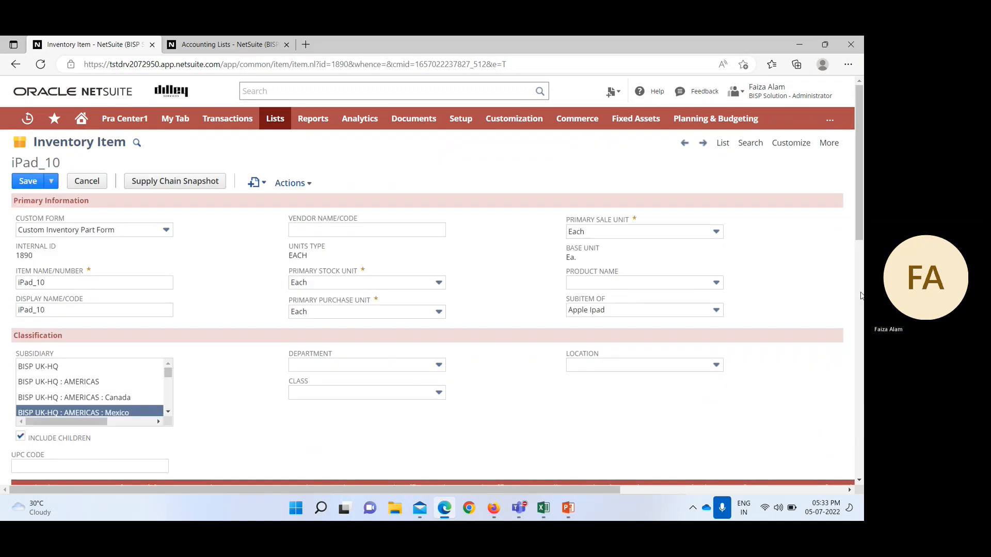
- Save the iPad_10 inventory item and look over its classification, costing and inventory details
{"action": "left_click", "coordinate": [28, 181]}
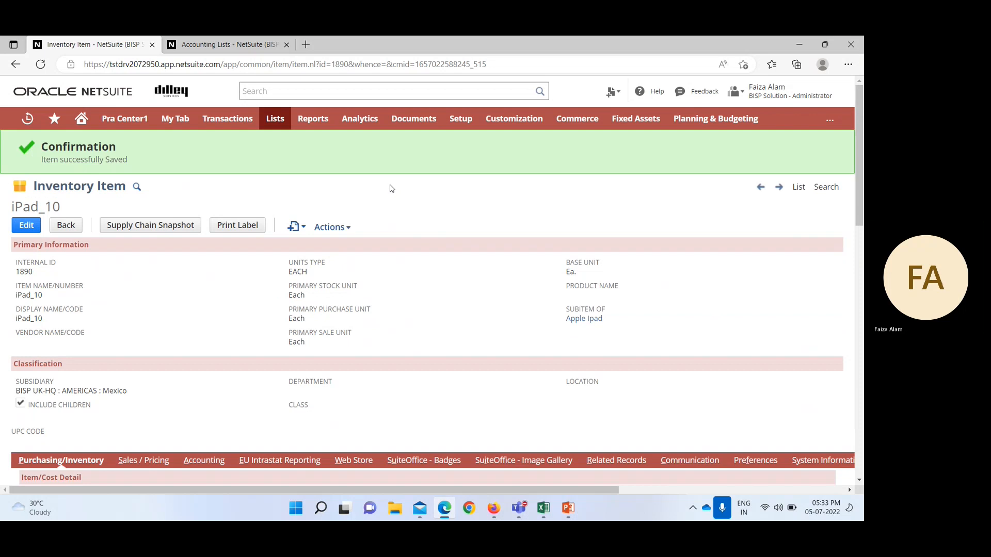
{"action": "scroll", "coordinate": [390, 193], "scroll_direction": "down", "scroll_amount": 15}
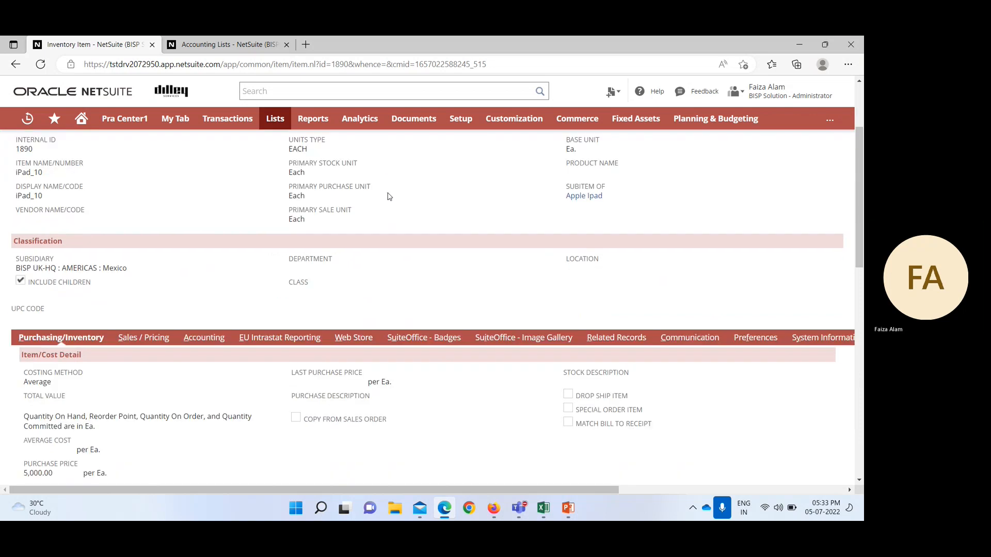
{"action": "scroll", "coordinate": [389, 199], "scroll_direction": "up", "scroll_amount": 7}
{"action": "scroll", "coordinate": [389, 198], "scroll_direction": "down", "scroll_amount": 1}
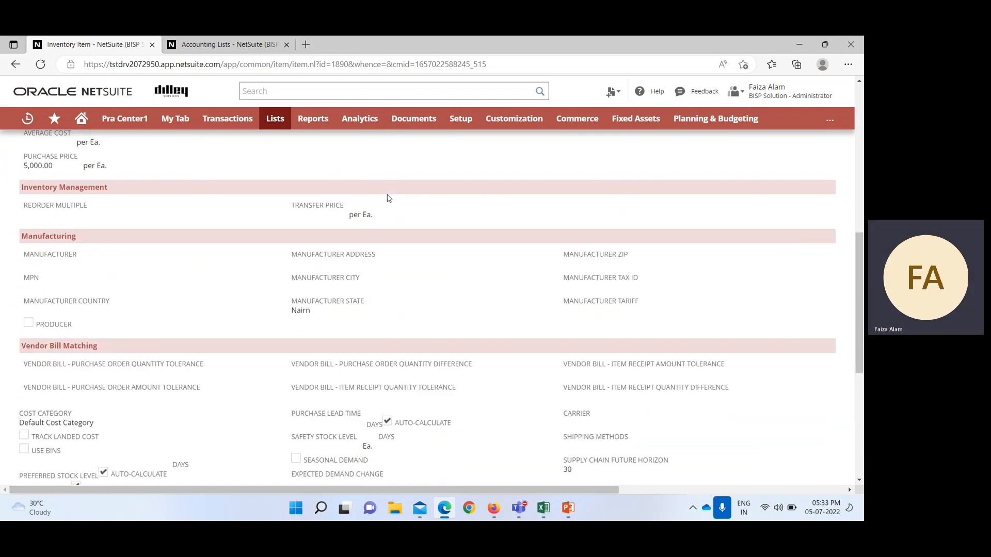
{"action": "scroll", "coordinate": [389, 198], "scroll_direction": "up", "scroll_amount": 4}
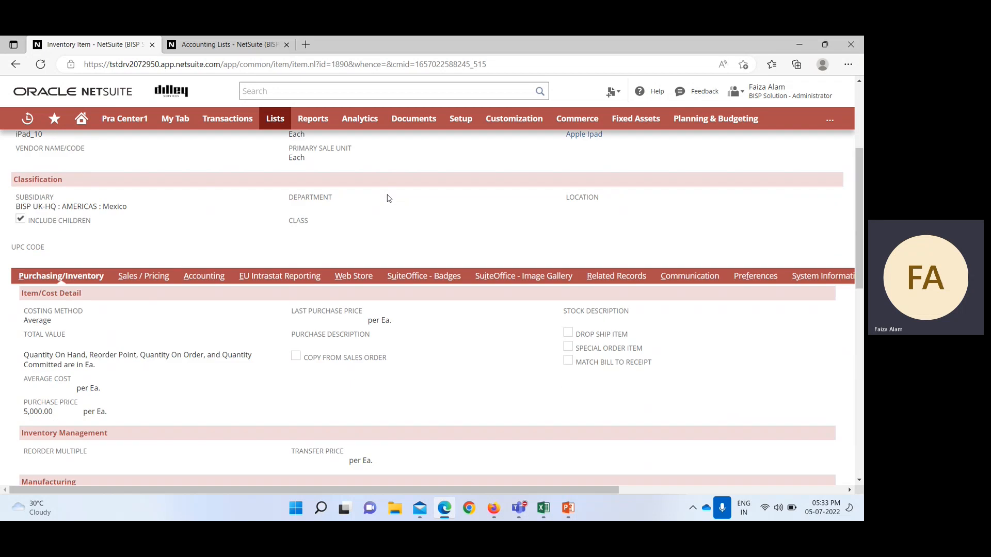
{"action": "scroll", "coordinate": [389, 198], "scroll_direction": "up", "scroll_amount": 1}
{"action": "scroll", "coordinate": [389, 198], "scroll_direction": "down", "scroll_amount": 1}
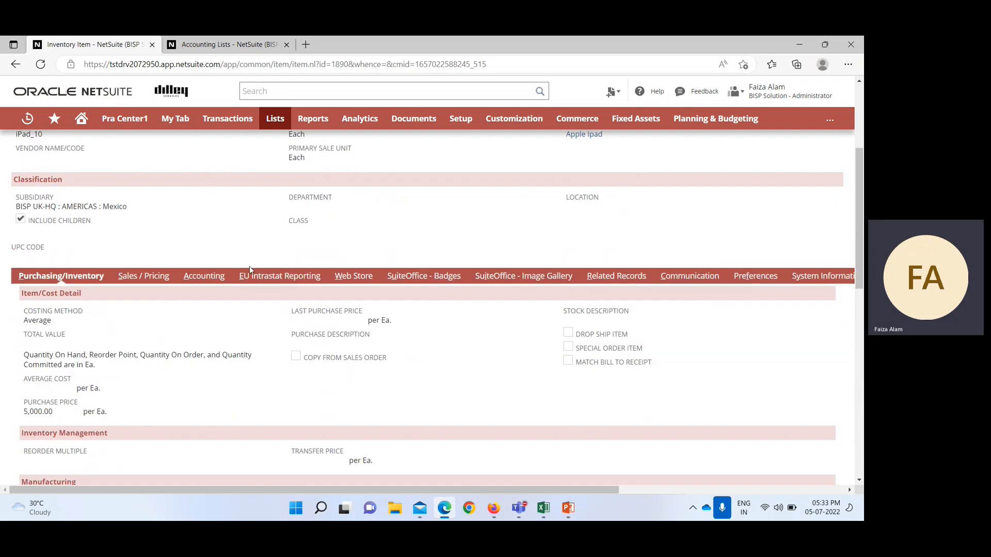
- Review the saved item's sales pricing, including the USD prices per price level and quantity break
{"action": "left_click", "coordinate": [150, 277]}
{"action": "scroll", "coordinate": [180, 285], "scroll_direction": "down", "scroll_amount": 6}
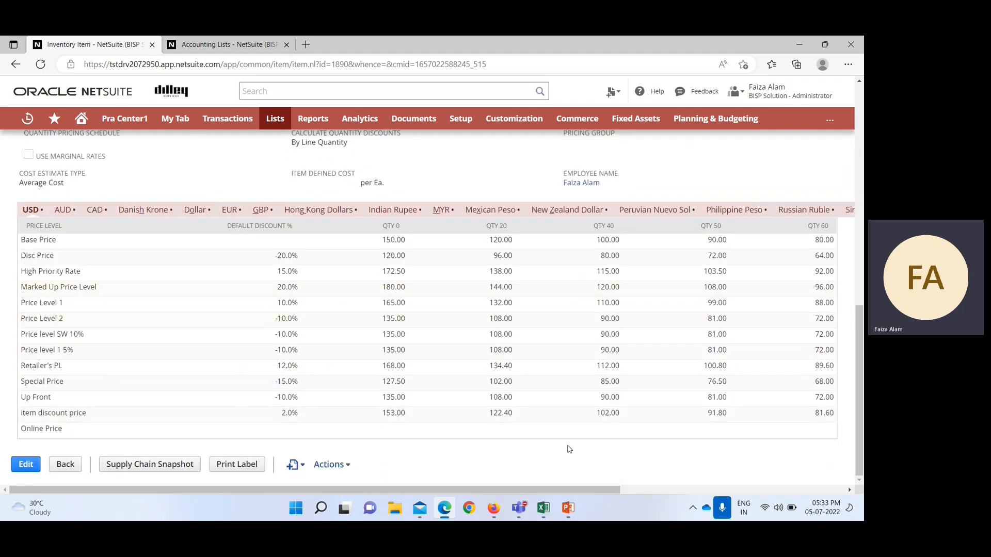
{"action": "scroll", "coordinate": [503, 445], "scroll_direction": "up", "scroll_amount": 10}
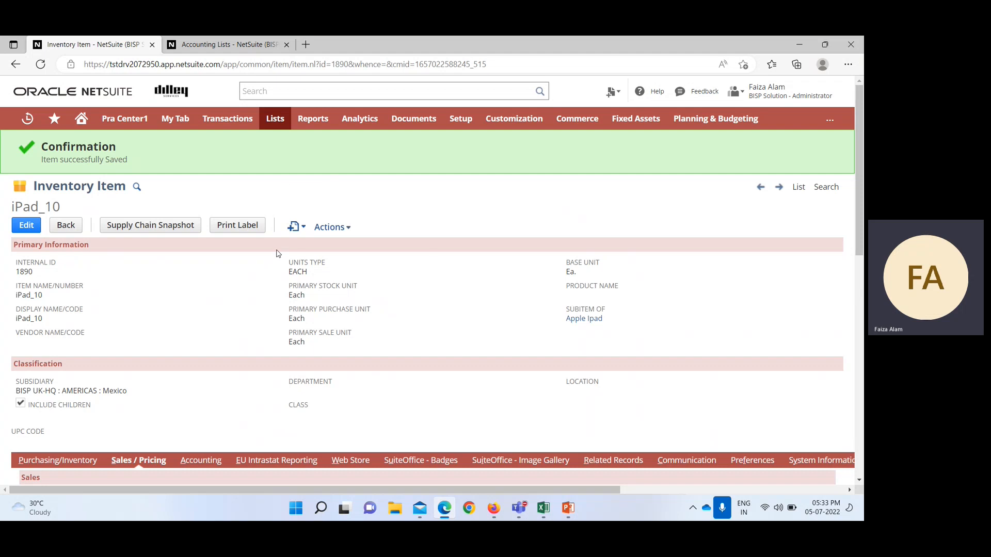
- Open the Customers list in a separate browser tab and switch to it
{"action": "mouse_move", "coordinate": [275, 120]}
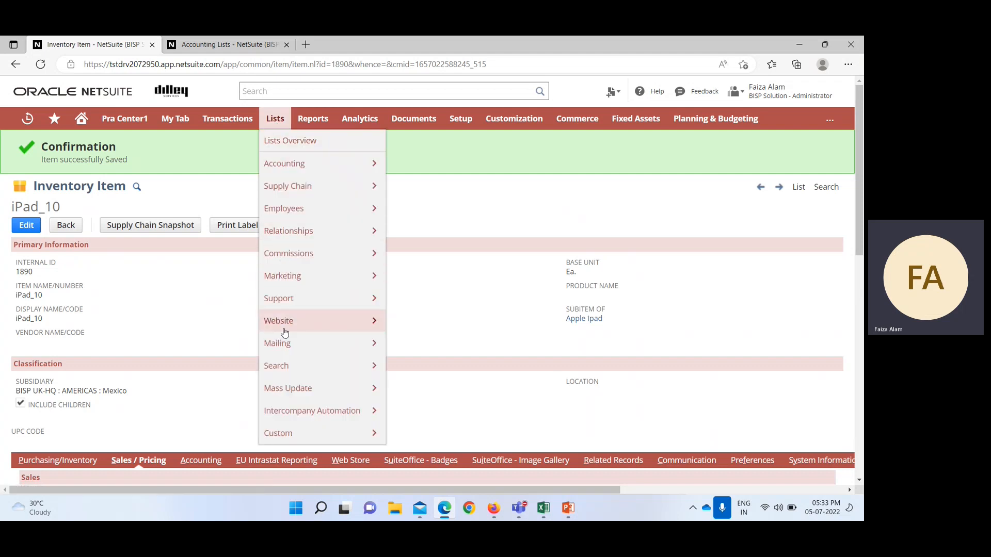
{"action": "mouse_move", "coordinate": [309, 237]}
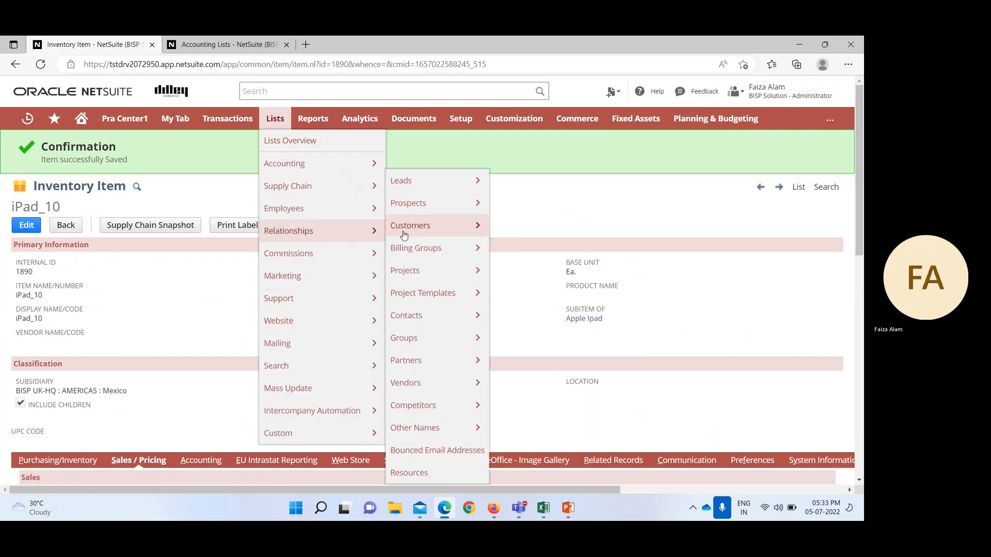
{"action": "mouse_move", "coordinate": [429, 228]}
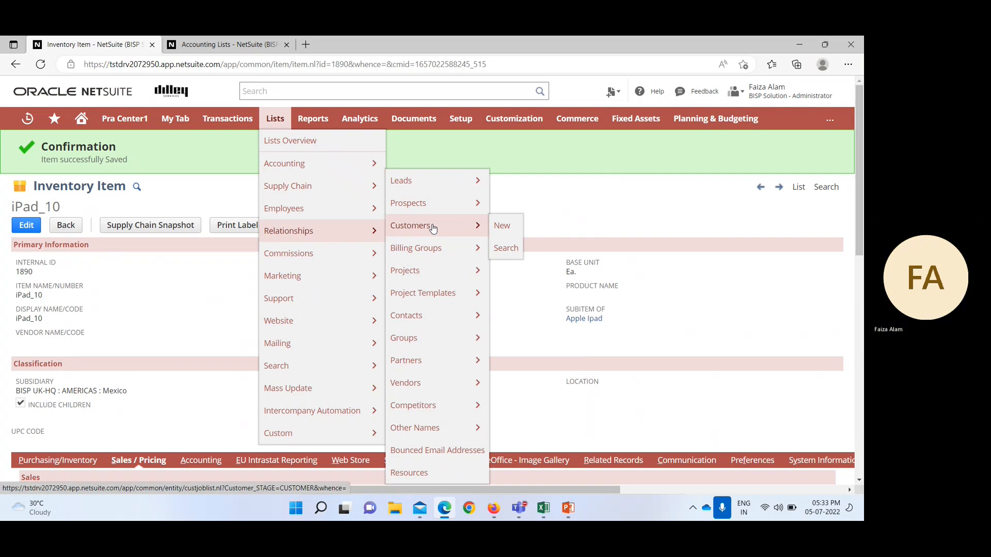
{"action": "middle_click", "coordinate": [433, 229]}
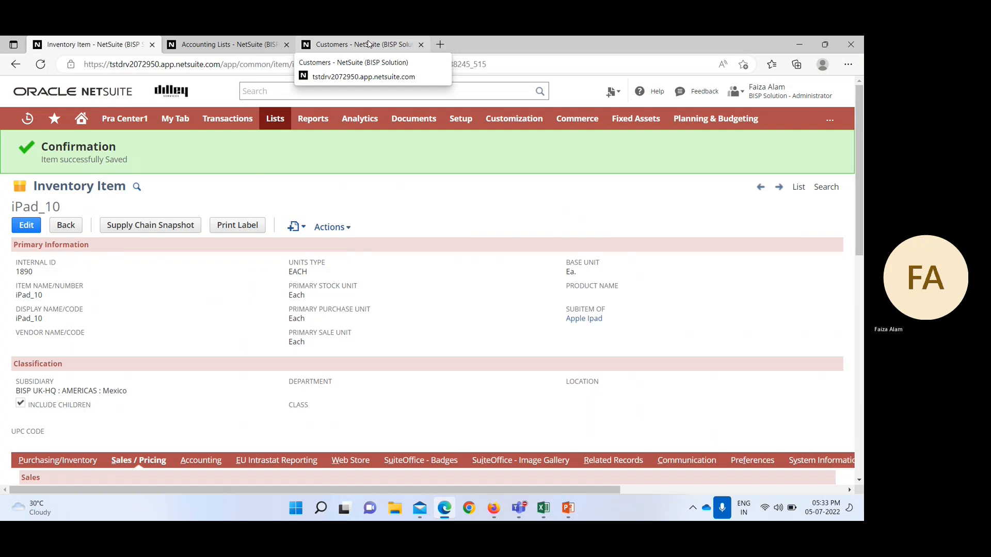
{"action": "left_click", "coordinate": [368, 44]}
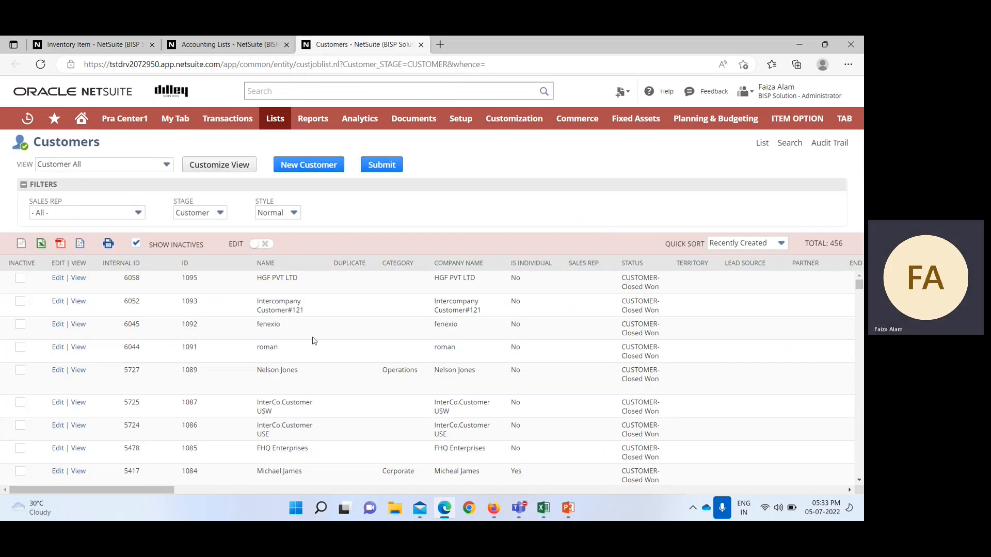
{"action": "scroll", "coordinate": [298, 335], "scroll_direction": "down", "scroll_amount": 2}
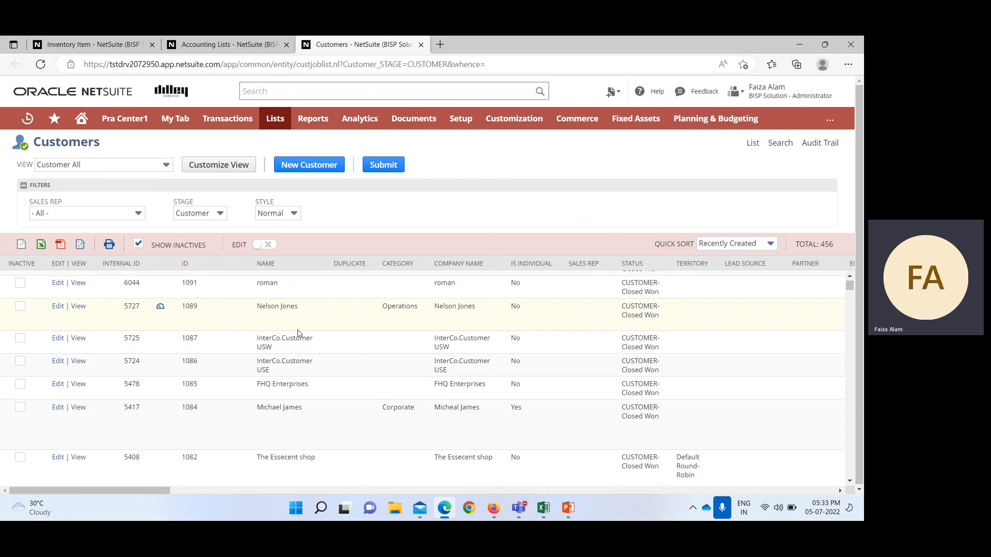
{"action": "scroll", "coordinate": [289, 351], "scroll_direction": "down", "scroll_amount": 1}
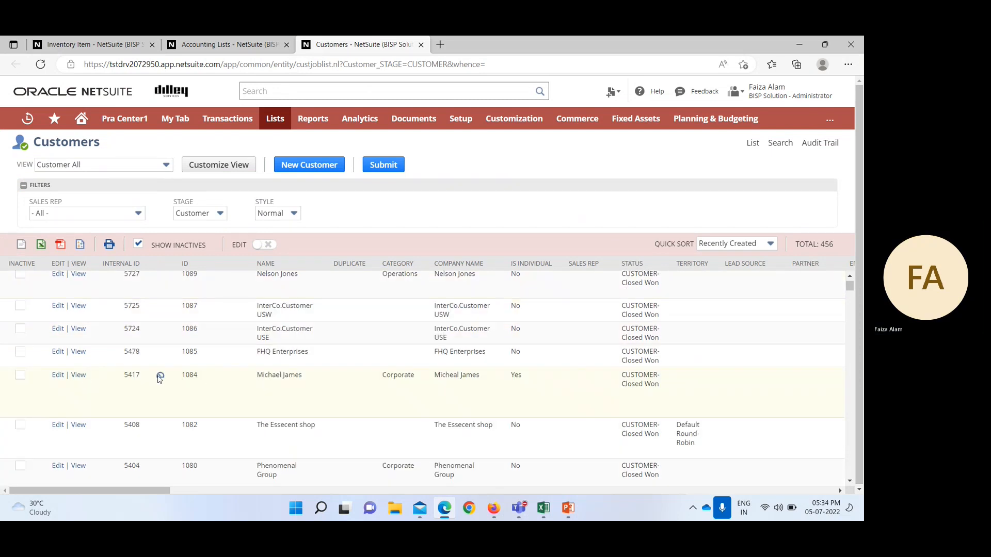
{"action": "left_click", "coordinate": [58, 377]}
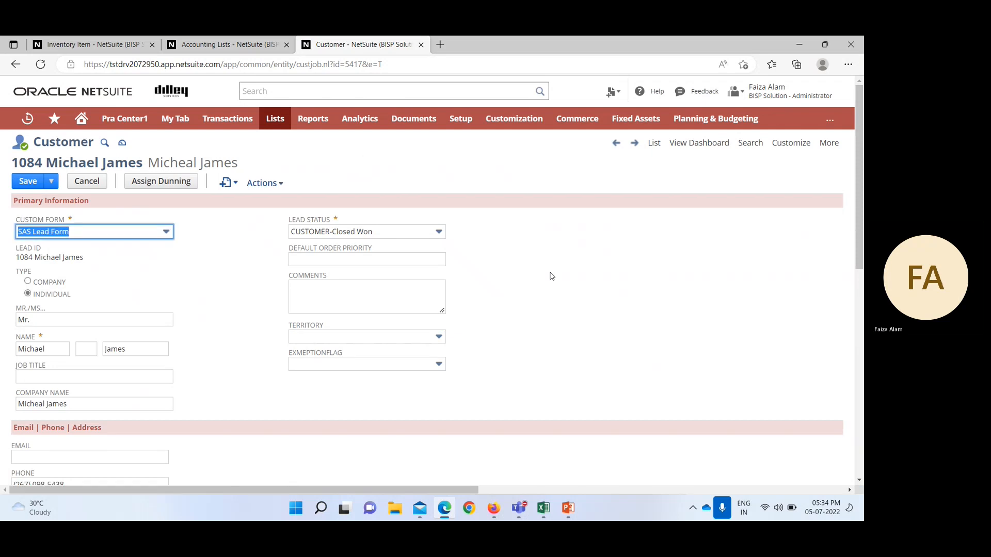
{"action": "scroll", "coordinate": [551, 276], "scroll_direction": "down", "scroll_amount": 2}
{"action": "scroll", "coordinate": [551, 277], "scroll_direction": "down", "scroll_amount": 2}
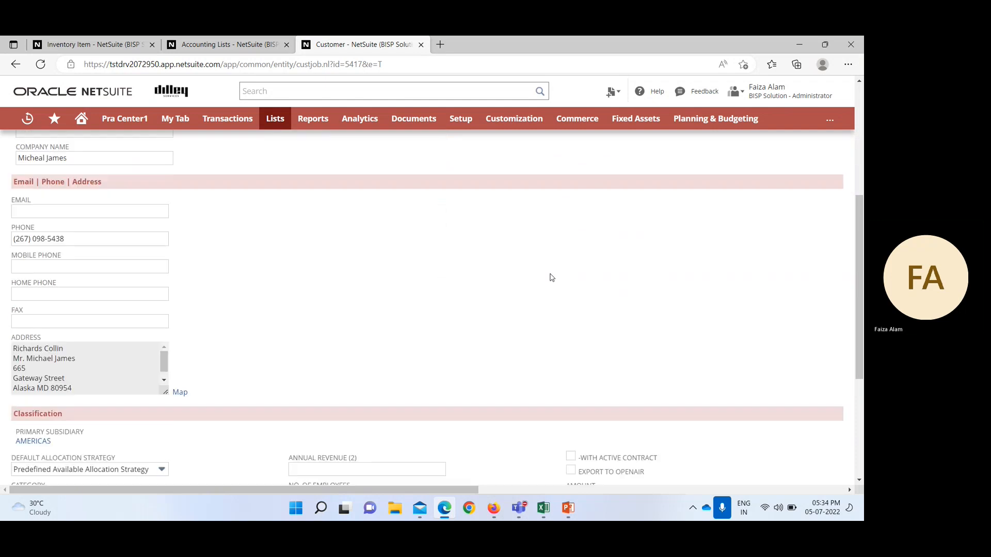
{"action": "scroll", "coordinate": [551, 278], "scroll_direction": "up", "scroll_amount": 4}
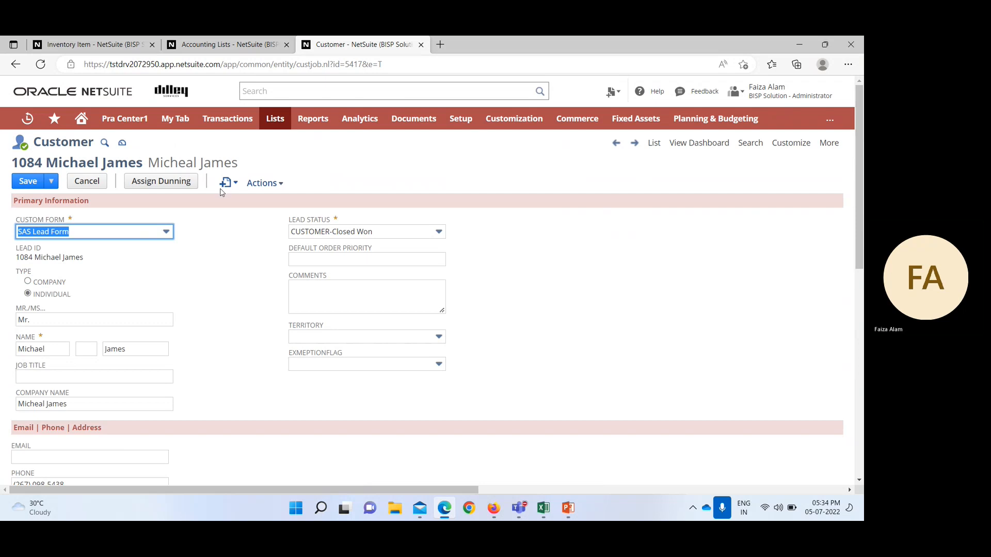
{"action": "left_click", "coordinate": [100, 181]}
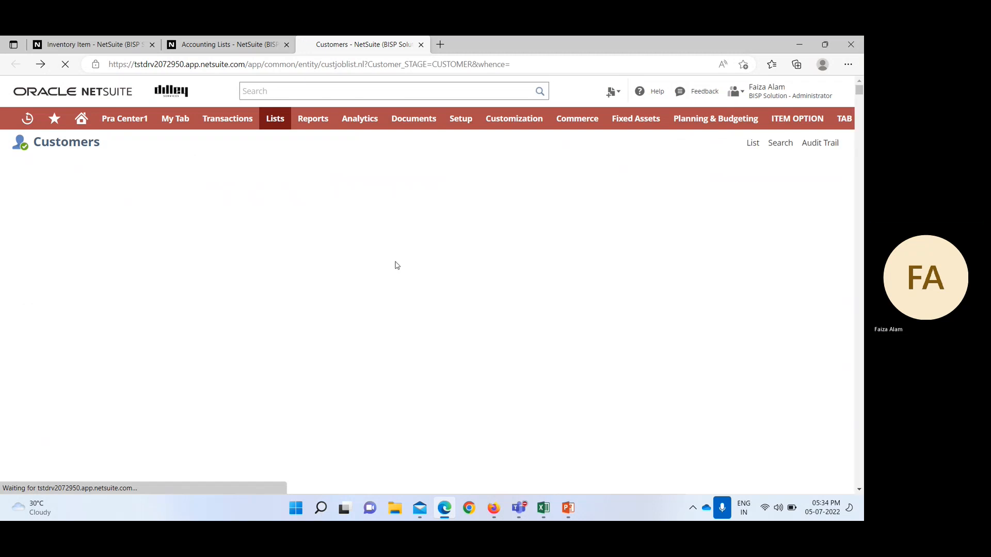
- Open for editing the Operations-category customer listed directly below CF1 Canada
{"action": "scroll", "coordinate": [395, 287], "scroll_direction": "down", "scroll_amount": 2}
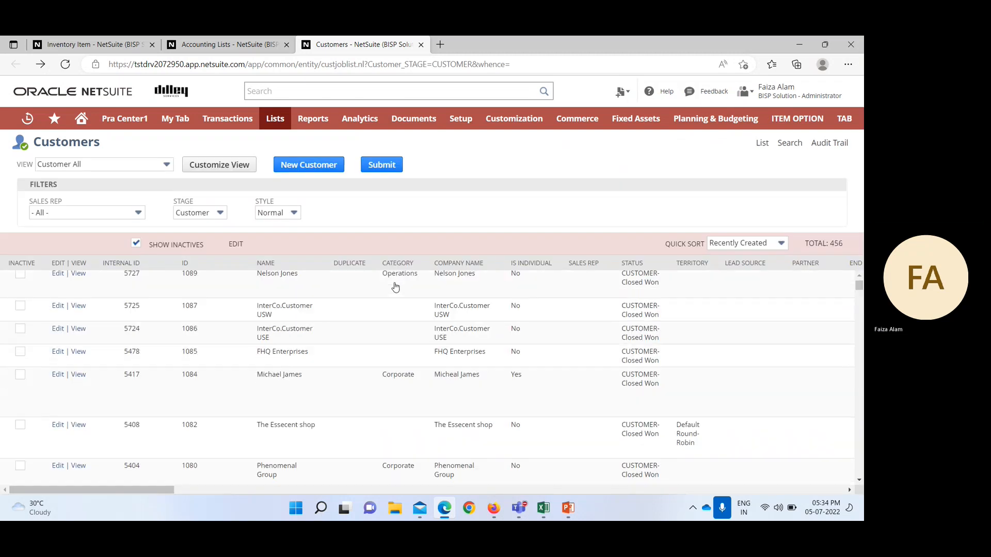
{"action": "scroll", "coordinate": [395, 287], "scroll_direction": "down", "scroll_amount": 3}
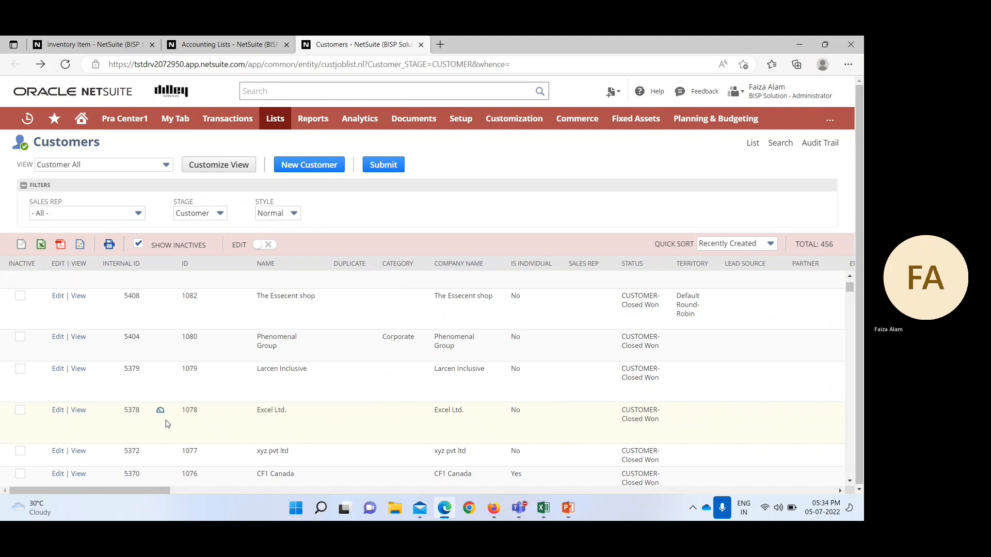
{"action": "scroll", "coordinate": [111, 412], "scroll_direction": "down", "scroll_amount": 1}
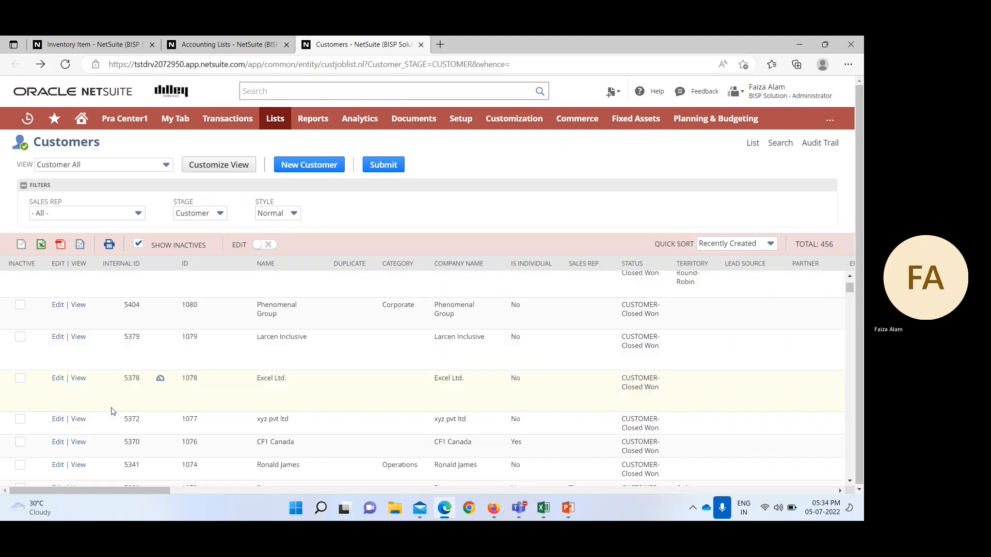
{"action": "scroll", "coordinate": [111, 411], "scroll_direction": "down", "scroll_amount": 1}
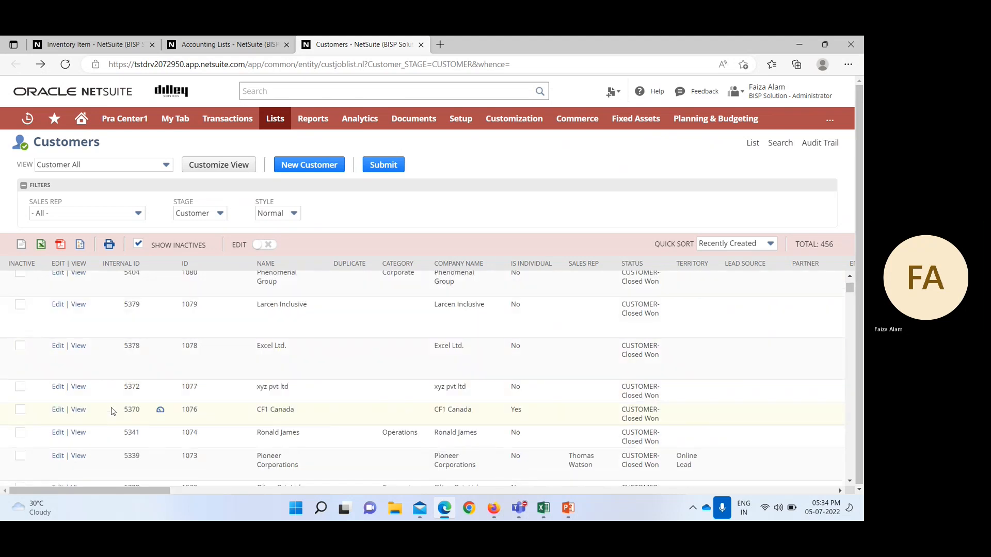
{"action": "left_click", "coordinate": [57, 433]}
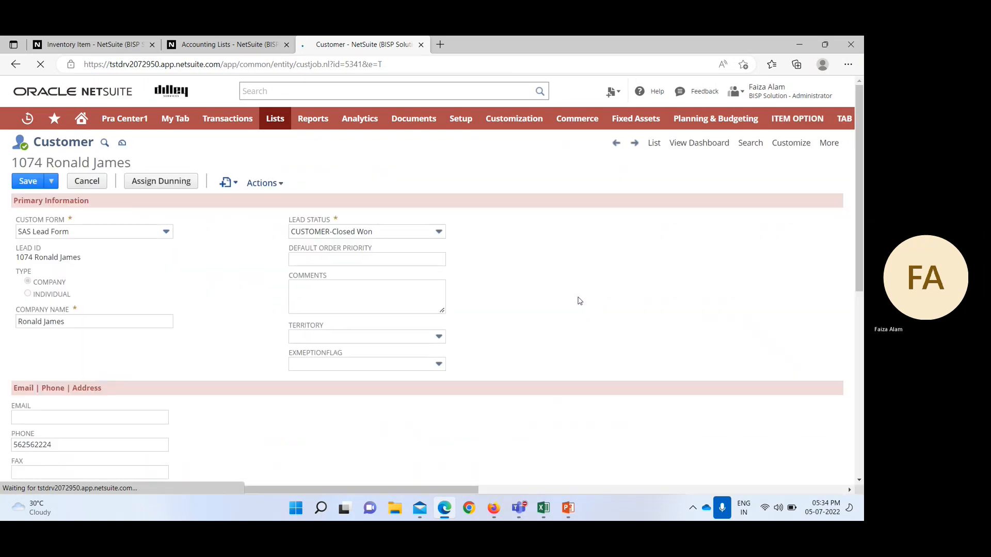
- Change the customer record's custom form to Standard Customer Form
{"action": "scroll", "coordinate": [578, 301], "scroll_direction": "down", "scroll_amount": 5}
{"action": "scroll", "coordinate": [577, 301], "scroll_direction": "up", "scroll_amount": 5}
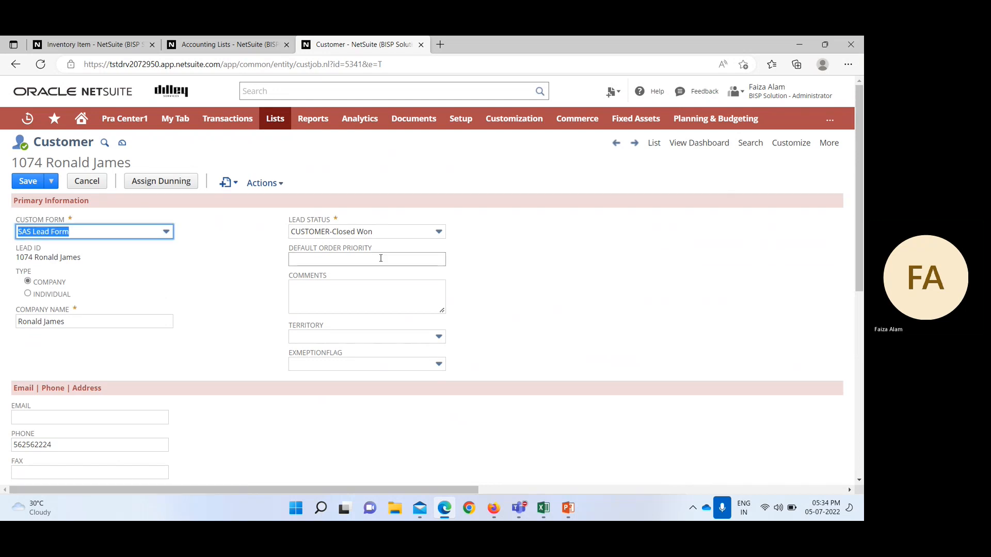
{"action": "left_click", "coordinate": [166, 233]}
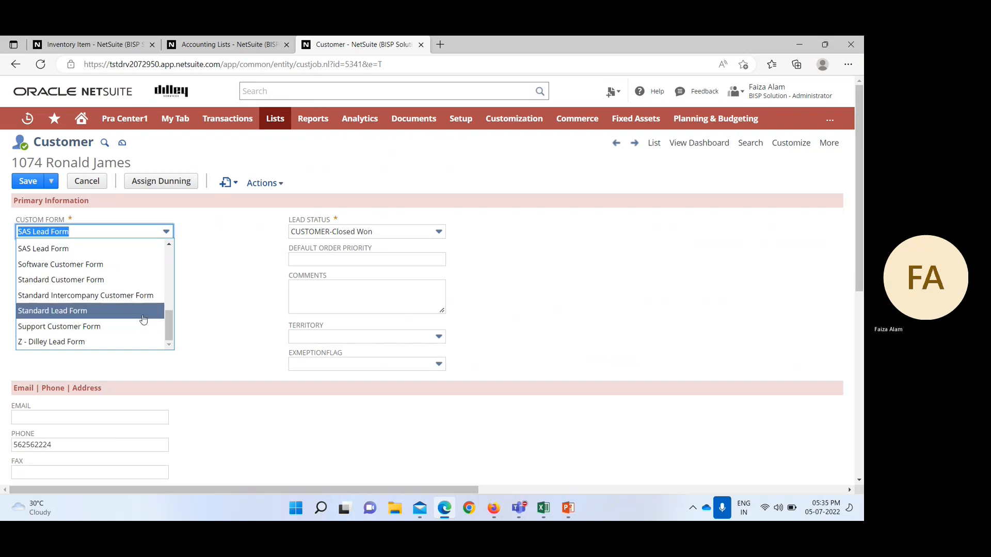
{"action": "left_click", "coordinate": [140, 280]}
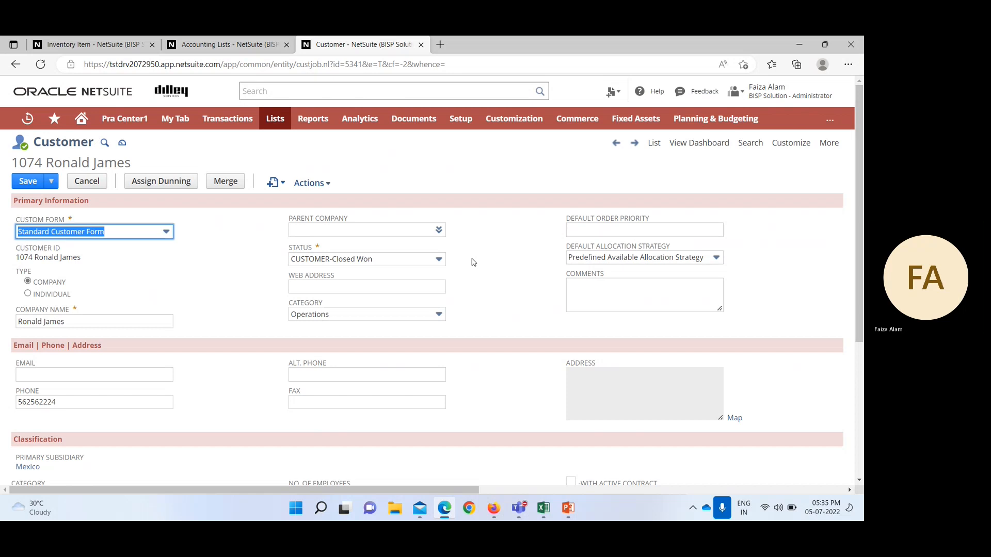
- Set the customer's price level to Retailer's PL in the financial account information
{"action": "scroll", "coordinate": [473, 263], "scroll_direction": "down", "scroll_amount": 1}
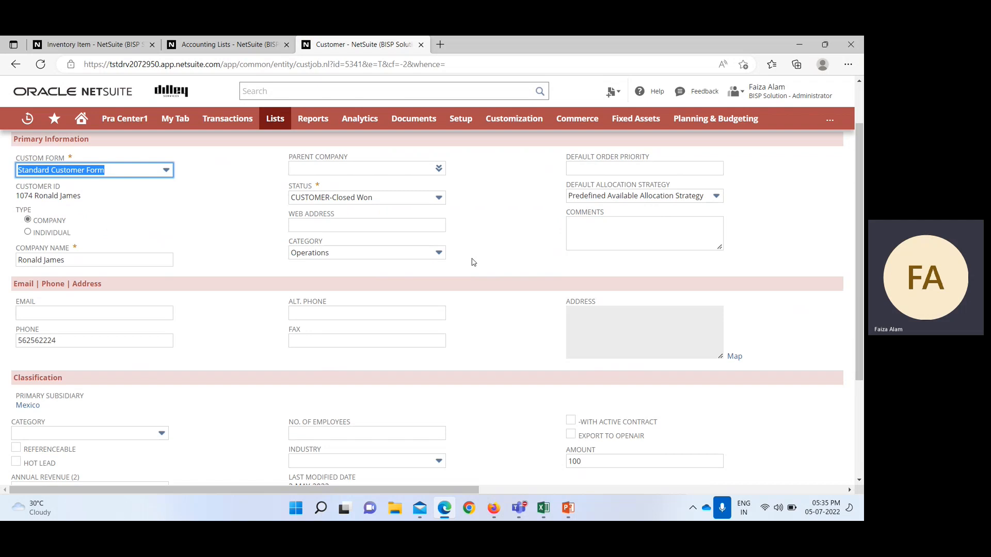
{"action": "scroll", "coordinate": [473, 262], "scroll_direction": "down", "scroll_amount": 1}
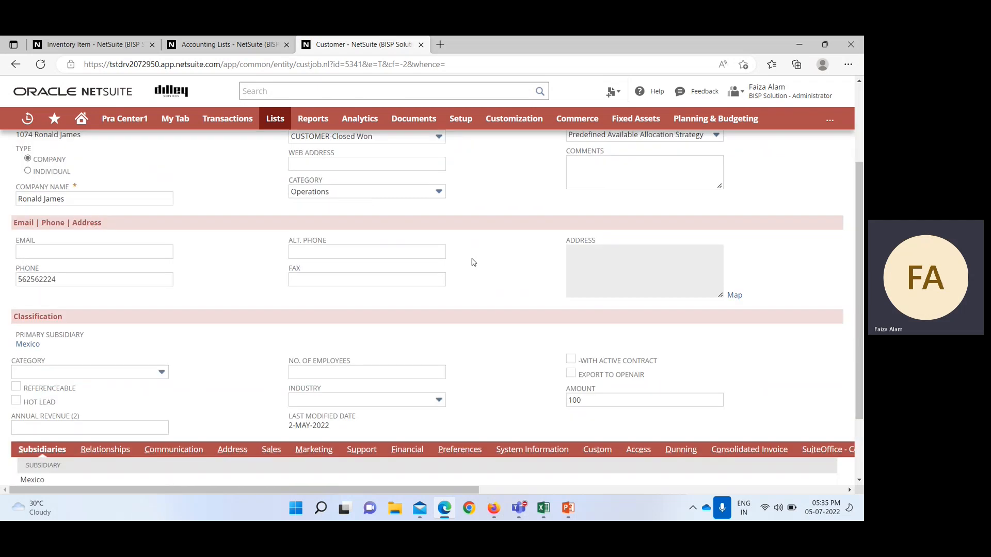
{"action": "scroll", "coordinate": [473, 262], "scroll_direction": "down", "scroll_amount": 2}
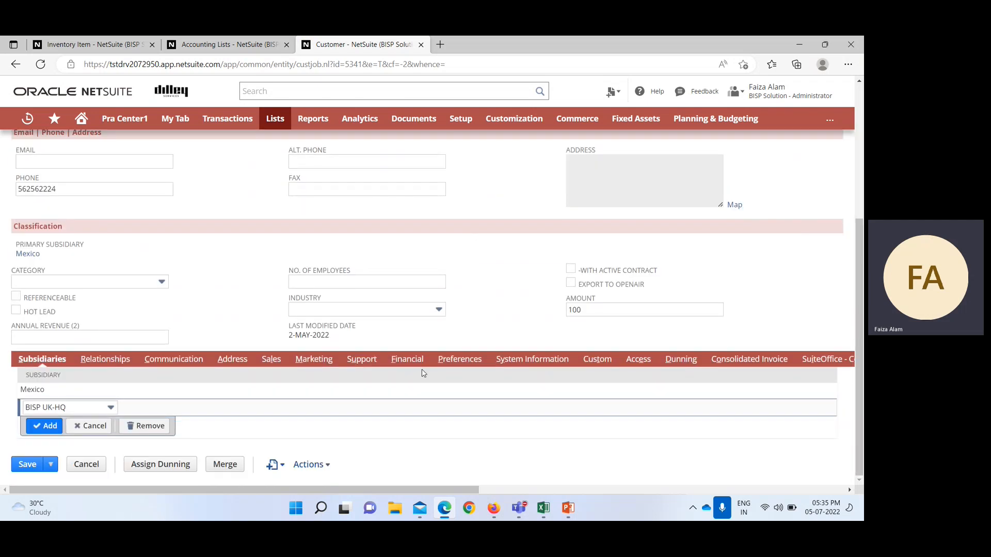
{"action": "left_click", "coordinate": [413, 359]}
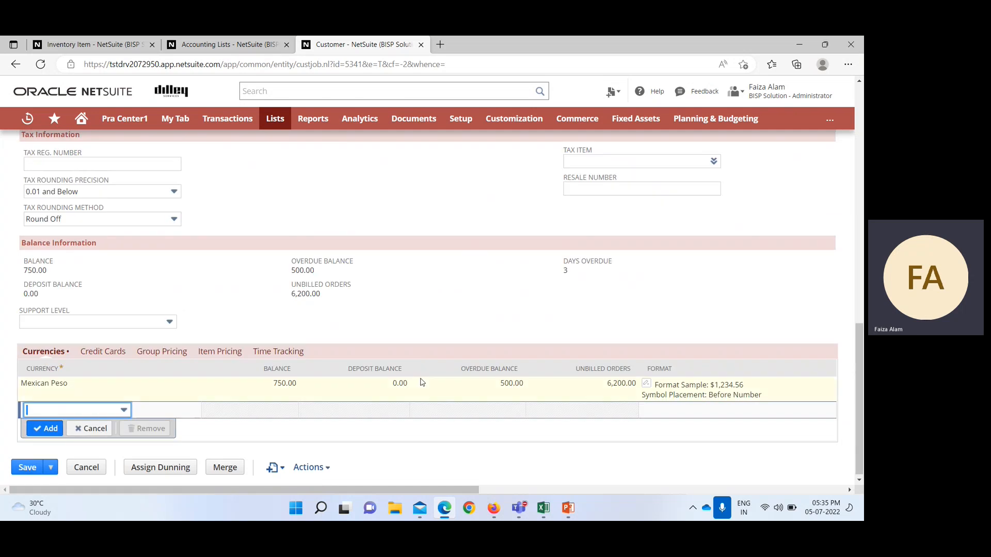
{"action": "scroll", "coordinate": [428, 332], "scroll_direction": "up", "scroll_amount": 5}
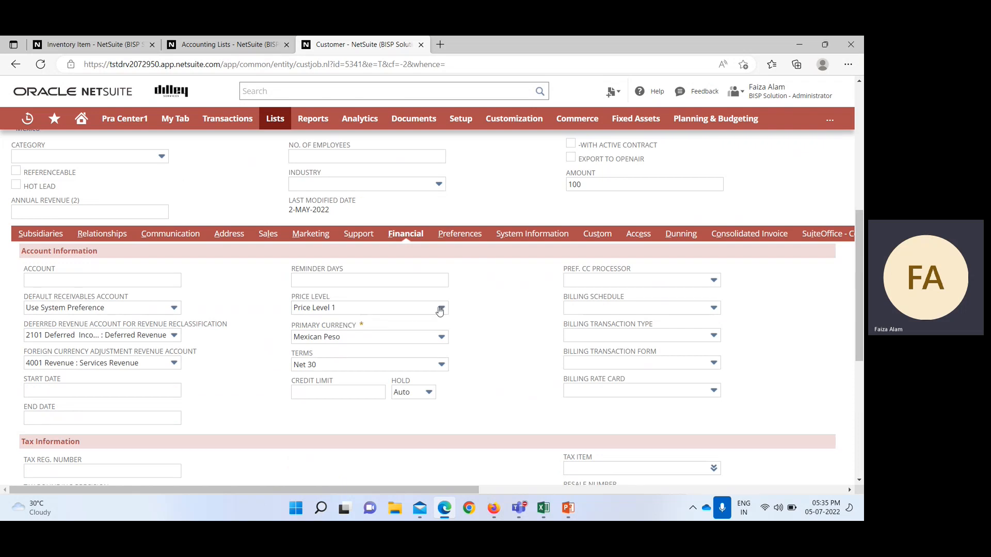
{"action": "left_click", "coordinate": [440, 309]}
{"action": "scroll", "coordinate": [416, 339], "scroll_direction": "down", "scroll_amount": 1}
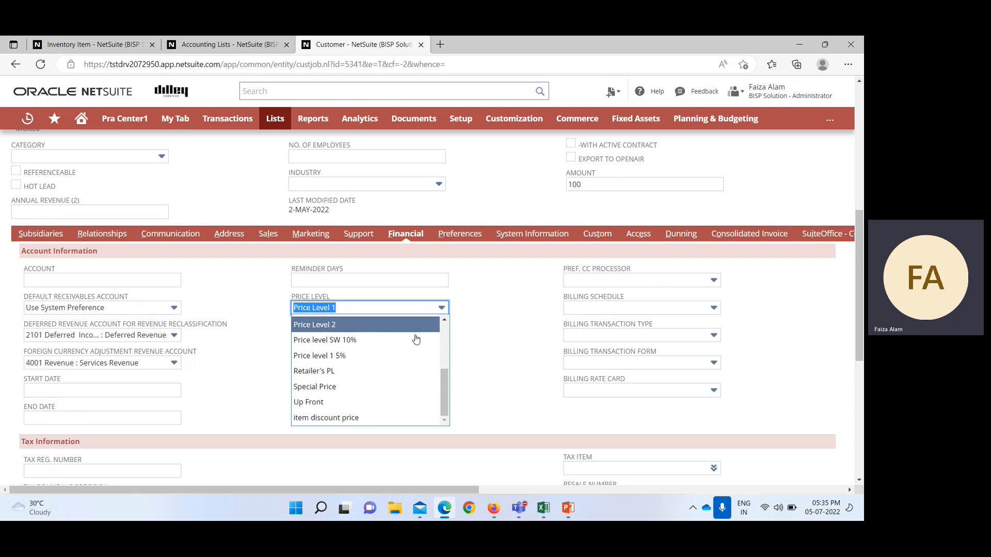
{"action": "scroll", "coordinate": [416, 339], "scroll_direction": "down", "scroll_amount": 1}
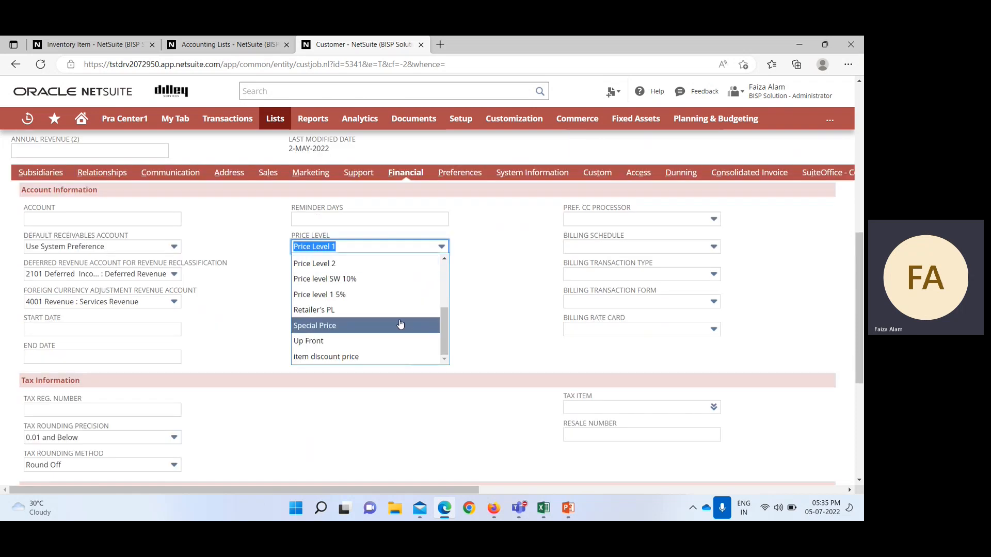
{"action": "left_click", "coordinate": [372, 311]}
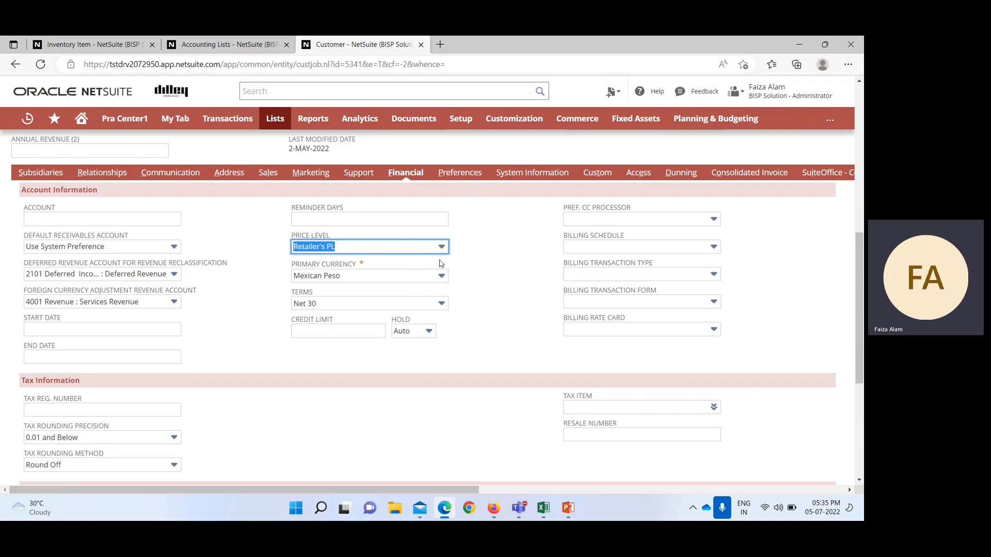
{"action": "scroll", "coordinate": [437, 266], "scroll_direction": "up", "scroll_amount": 2}
{"action": "scroll", "coordinate": [367, 373], "scroll_direction": "up", "scroll_amount": 5}
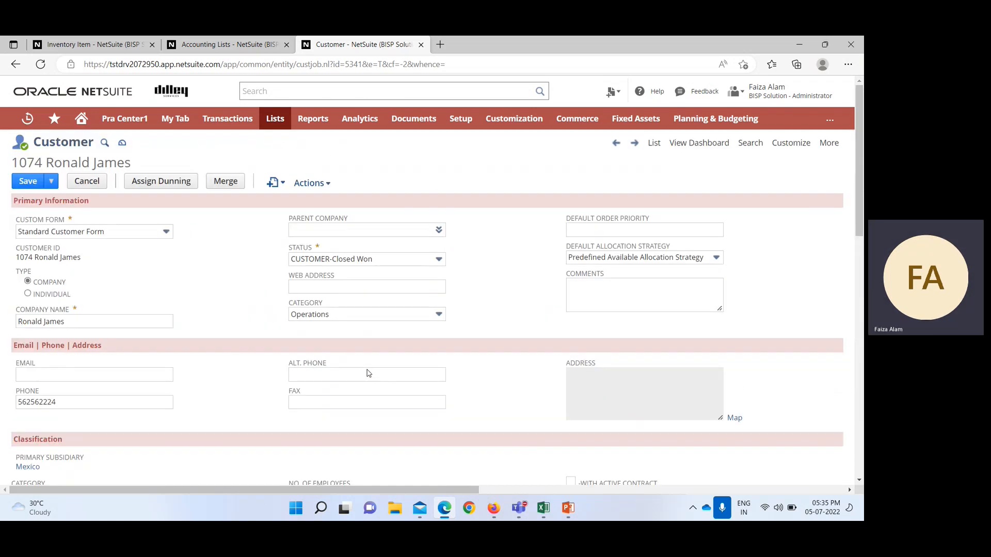
- Save the customer record and check the assigned price level in its financial account information
{"action": "left_click", "coordinate": [34, 186]}
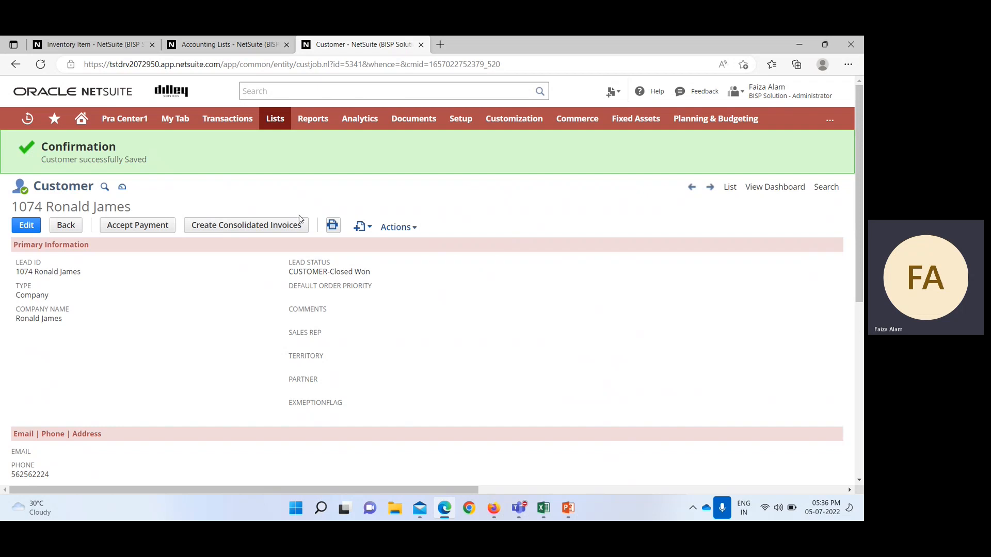
{"action": "scroll", "coordinate": [435, 269], "scroll_direction": "down", "scroll_amount": 6}
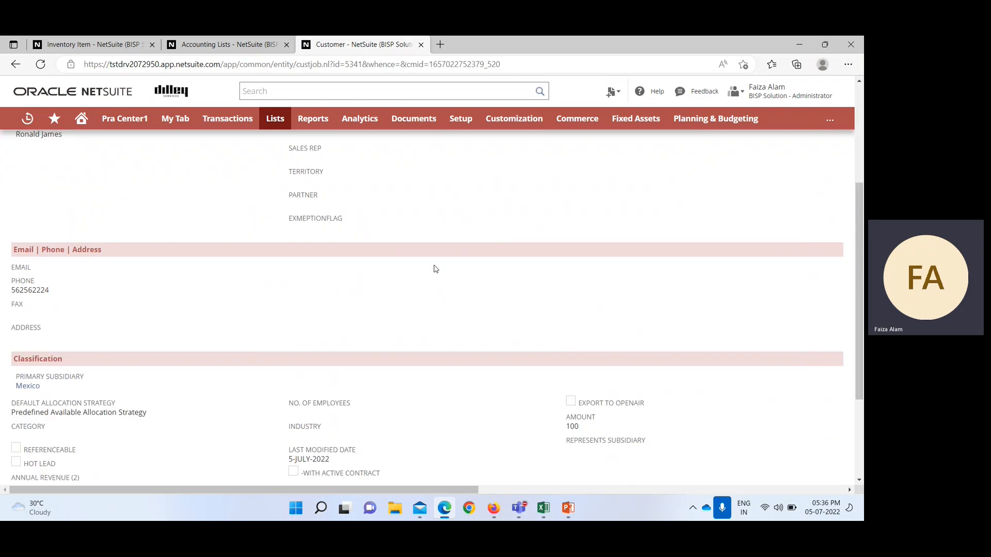
{"action": "left_click", "coordinate": [388, 366]}
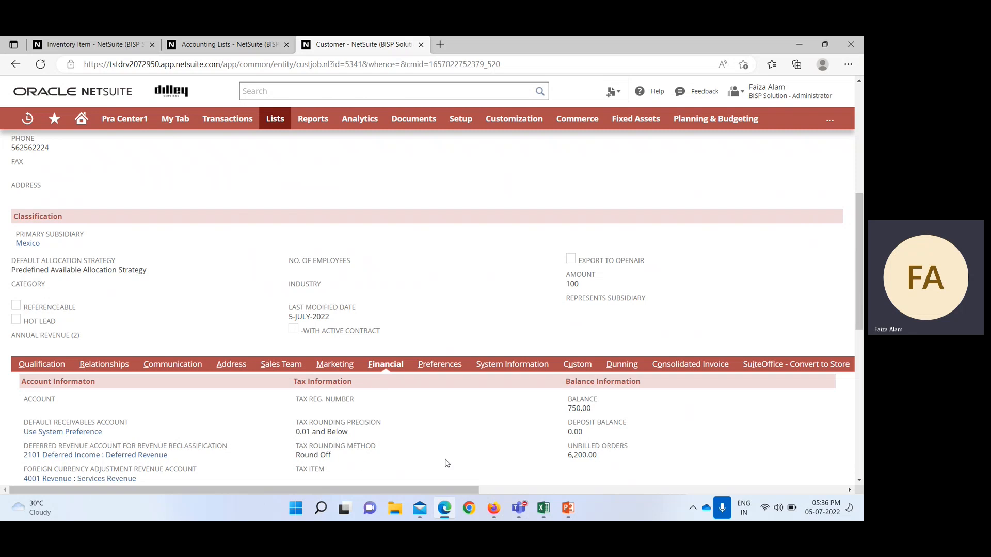
{"action": "scroll", "coordinate": [448, 462], "scroll_direction": "down", "scroll_amount": 2}
{"action": "scroll", "coordinate": [258, 377], "scroll_direction": "down", "scroll_amount": 2}
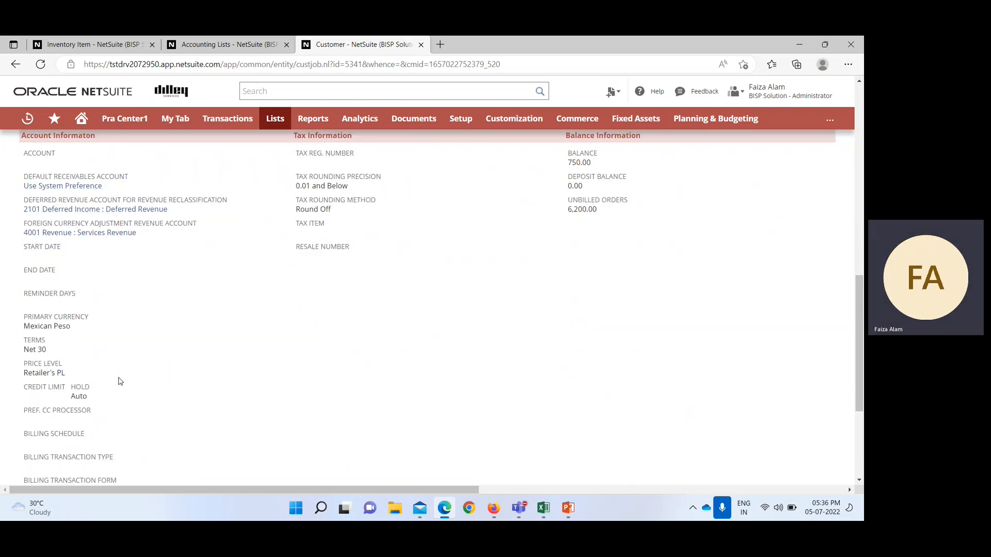
{"action": "scroll", "coordinate": [118, 381], "scroll_direction": "up", "scroll_amount": 3}
{"action": "scroll", "coordinate": [119, 381], "scroll_direction": "up", "scroll_amount": 4}
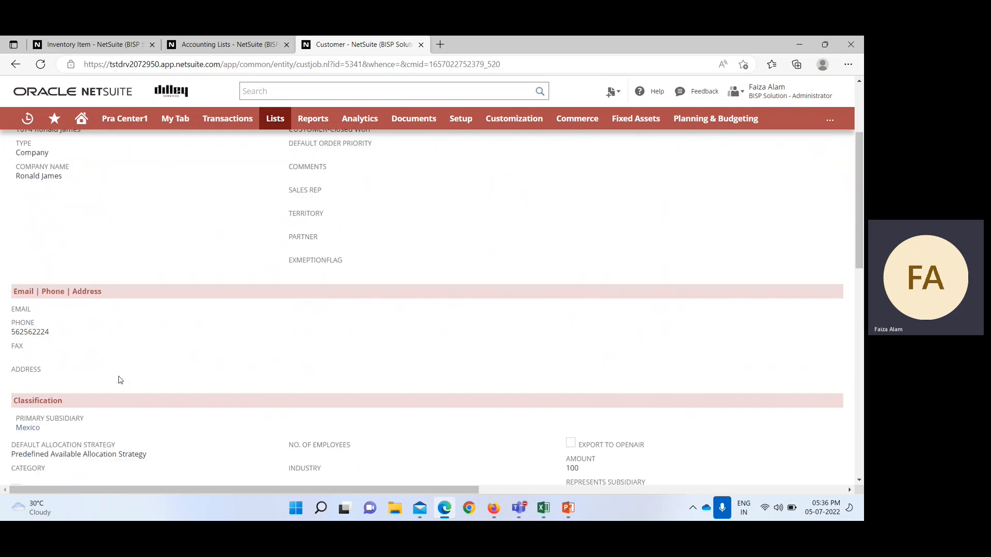
{"action": "scroll", "coordinate": [119, 380], "scroll_direction": "up", "scroll_amount": 3}
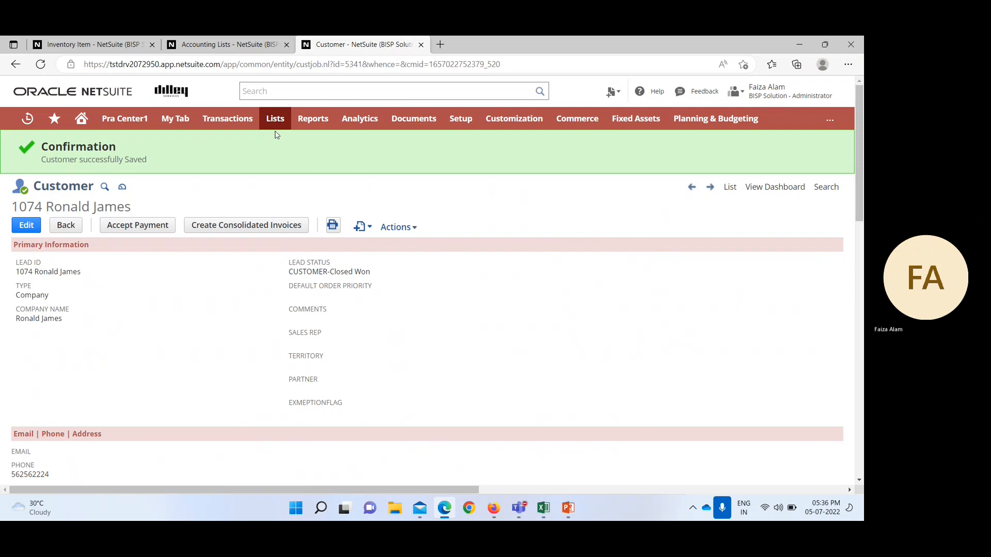
- Open a new sales order entry form in a separate browser tab and switch to it
{"action": "mouse_move", "coordinate": [276, 121]}
{"action": "mouse_move", "coordinate": [228, 118]}
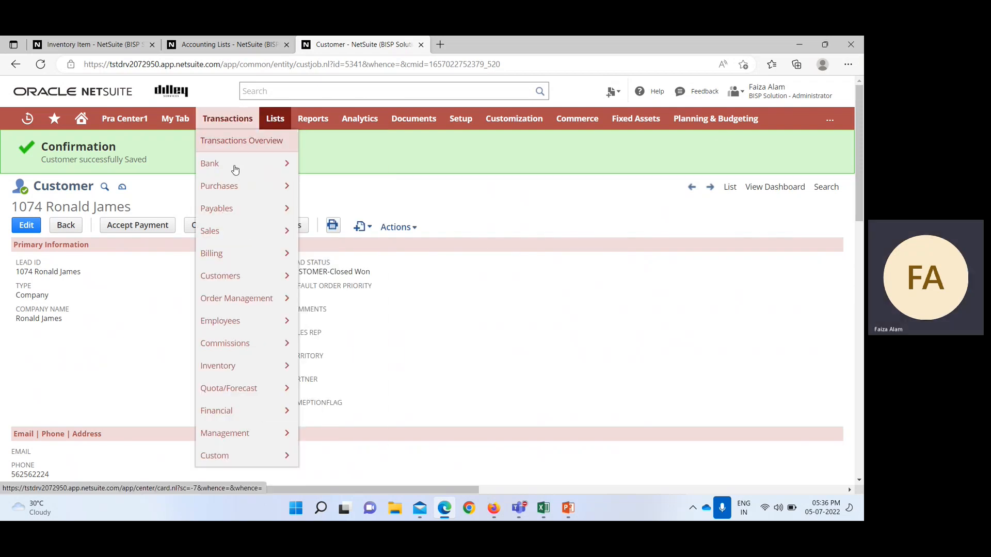
{"action": "mouse_move", "coordinate": [241, 231]}
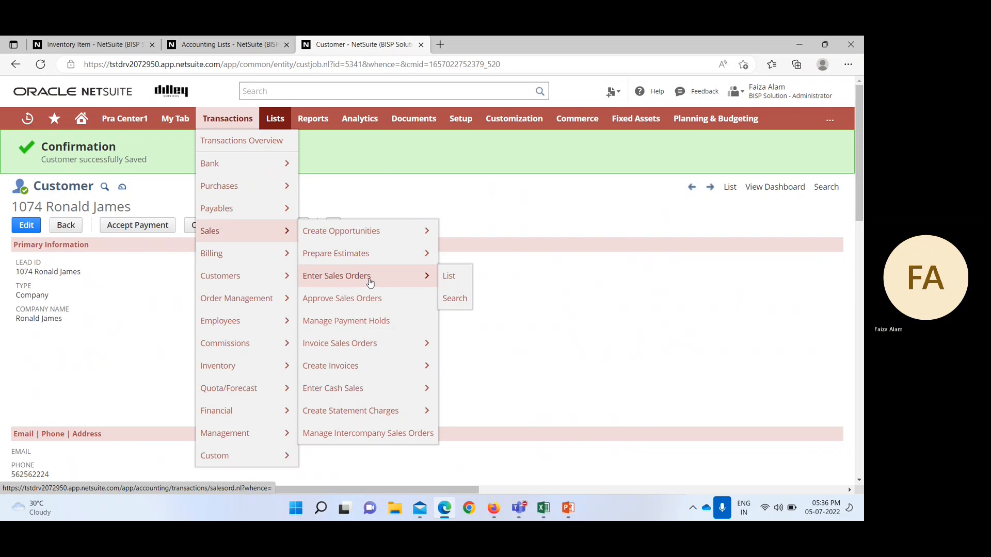
{"action": "middle_click", "coordinate": [361, 277]}
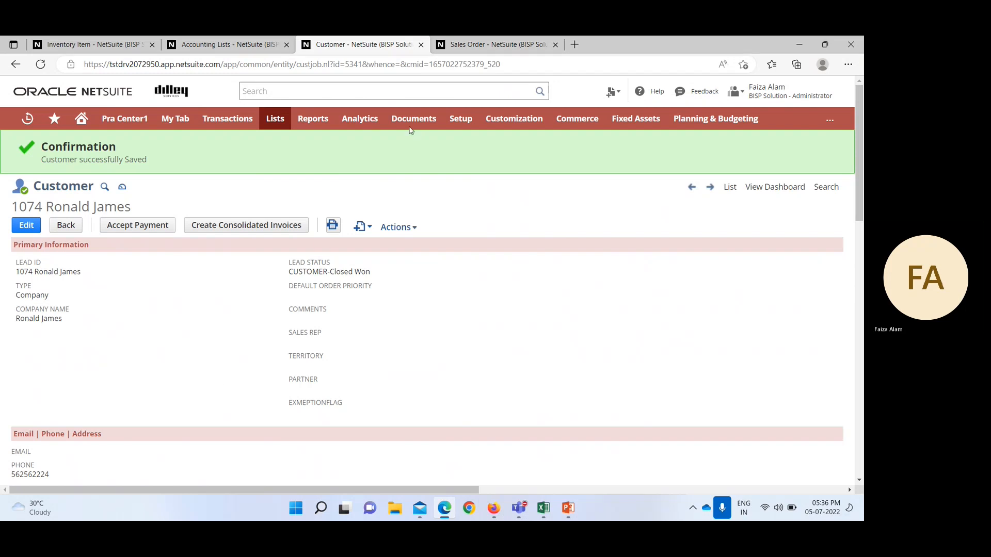
{"action": "left_click", "coordinate": [465, 47]}
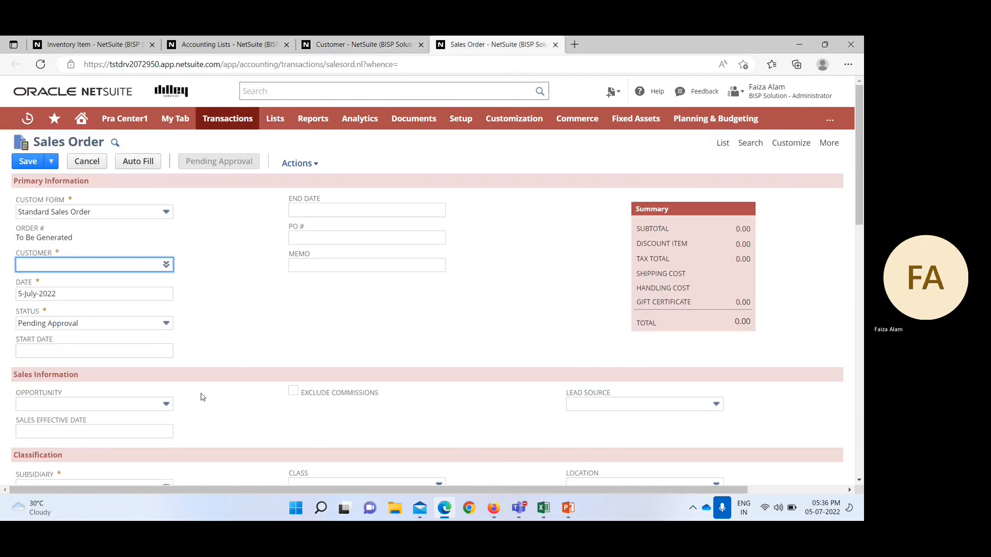
- Set the sales order's customer to the one just assigned the Retailer's PL price level
{"action": "left_click", "coordinate": [167, 266]}
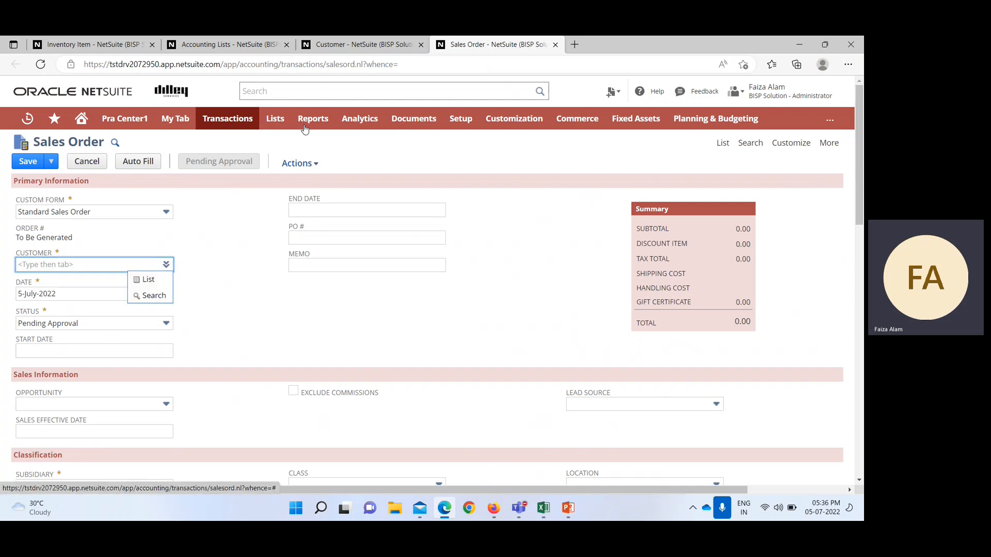
{"action": "left_click", "coordinate": [343, 44]}
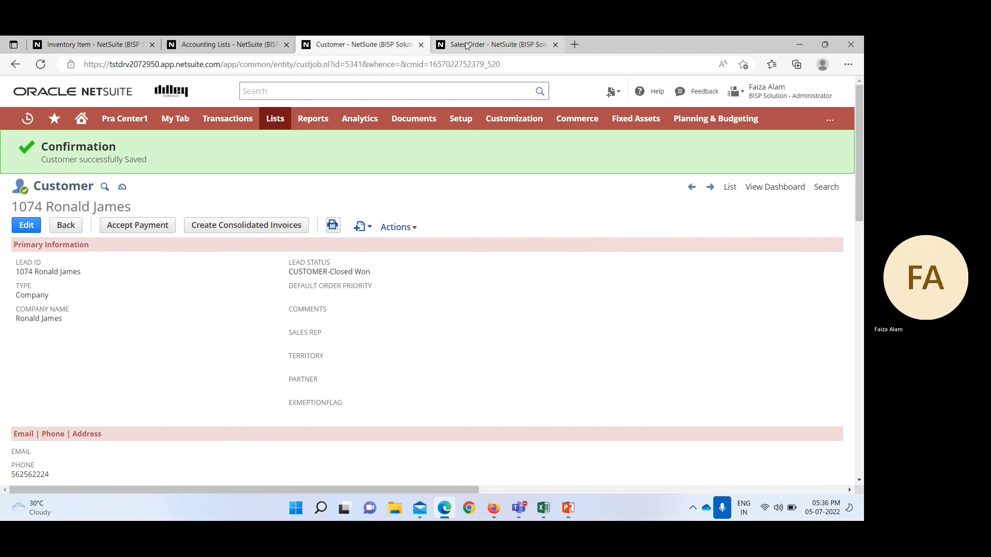
{"action": "left_click", "coordinate": [483, 45]}
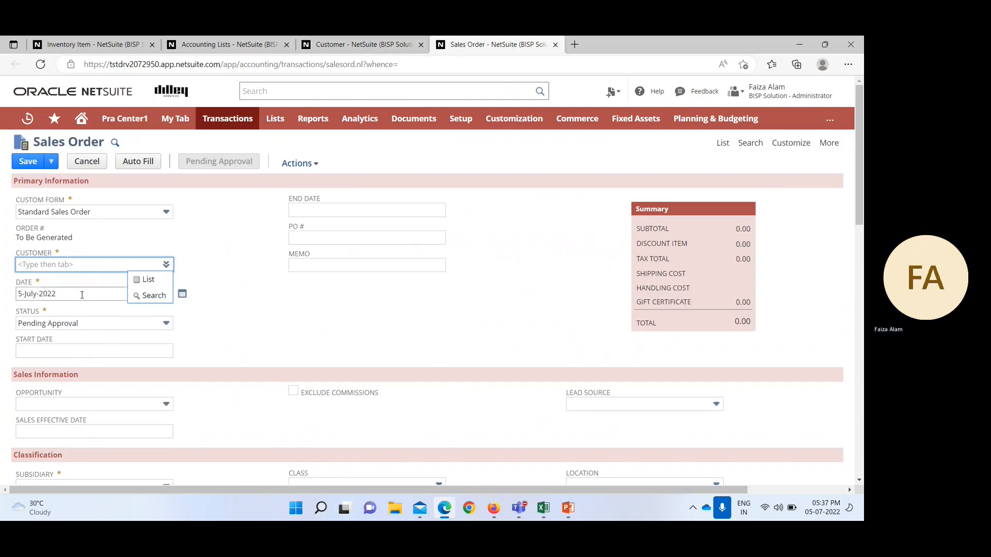
{"action": "left_click", "coordinate": [140, 283]}
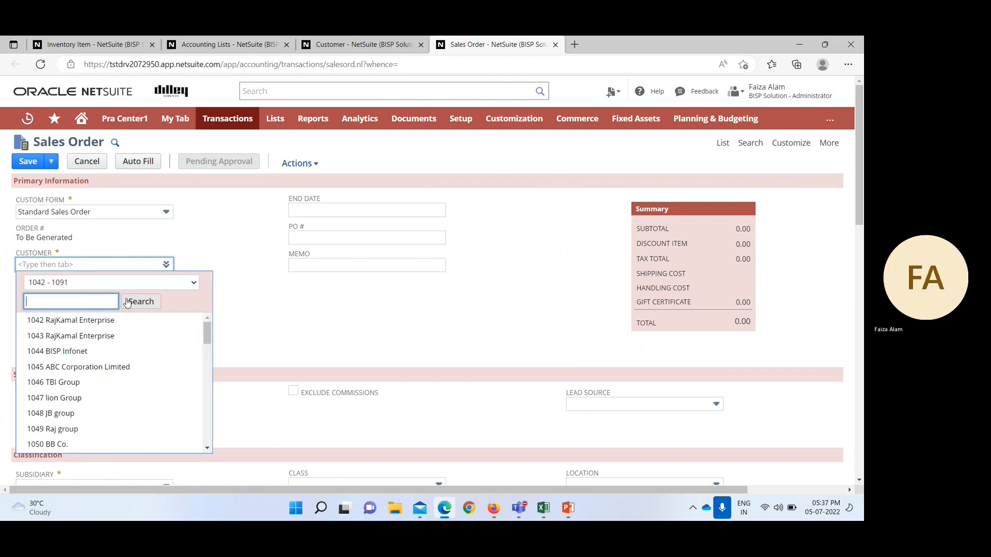
{"action": "scroll", "coordinate": [122, 365], "scroll_direction": "down", "scroll_amount": 2}
{"action": "scroll", "coordinate": [121, 365], "scroll_direction": "down", "scroll_amount": 6}
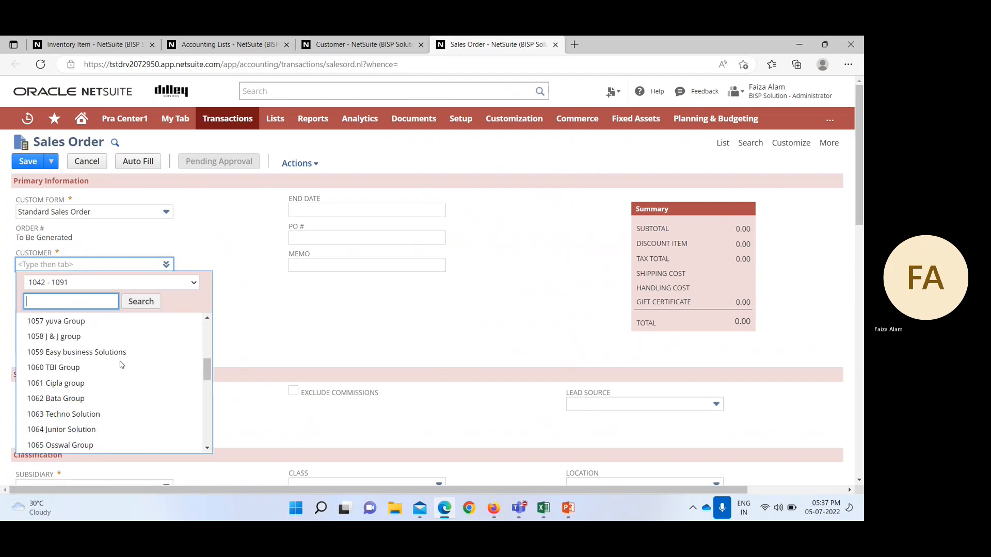
{"action": "scroll", "coordinate": [119, 365], "scroll_direction": "down", "scroll_amount": 1}
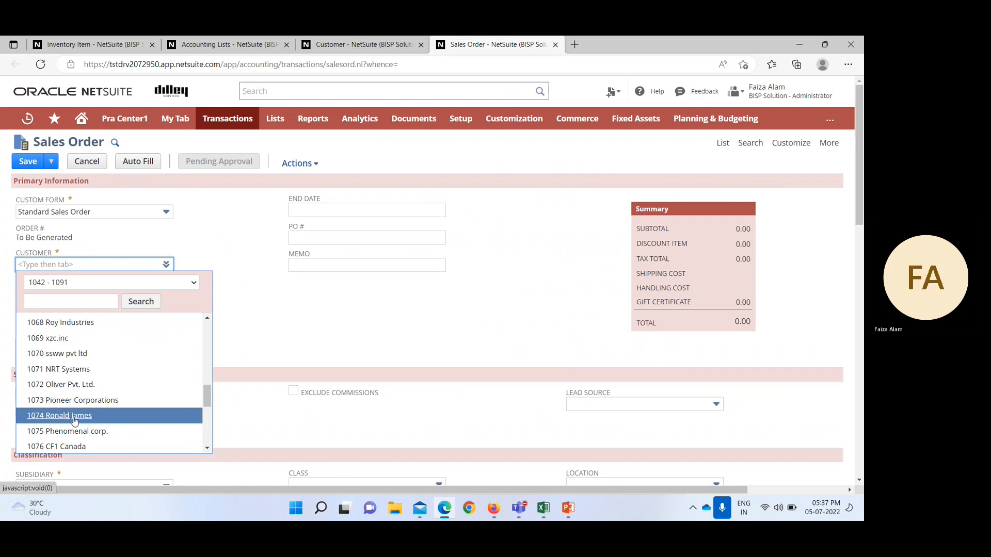
{"action": "left_click", "coordinate": [159, 305]}
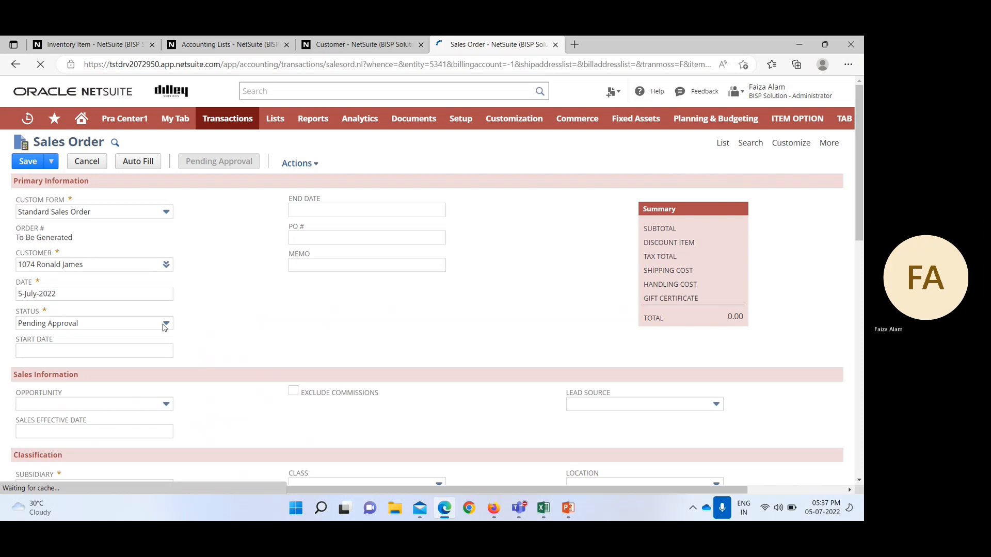
- Start the first item line of the sales order and open its list of available items
{"action": "scroll", "coordinate": [170, 328], "scroll_direction": "down", "scroll_amount": 15}
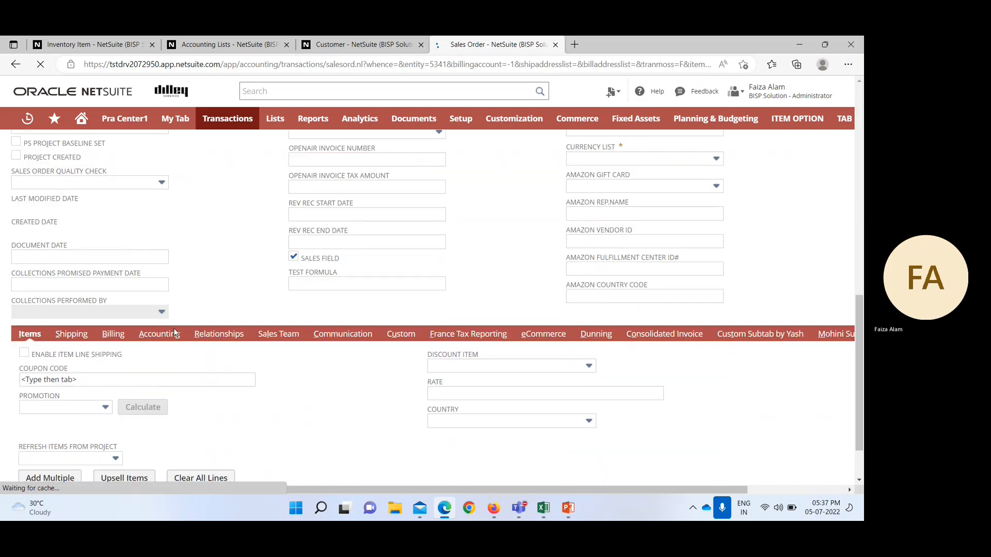
{"action": "scroll", "coordinate": [175, 333], "scroll_direction": "down", "scroll_amount": 1}
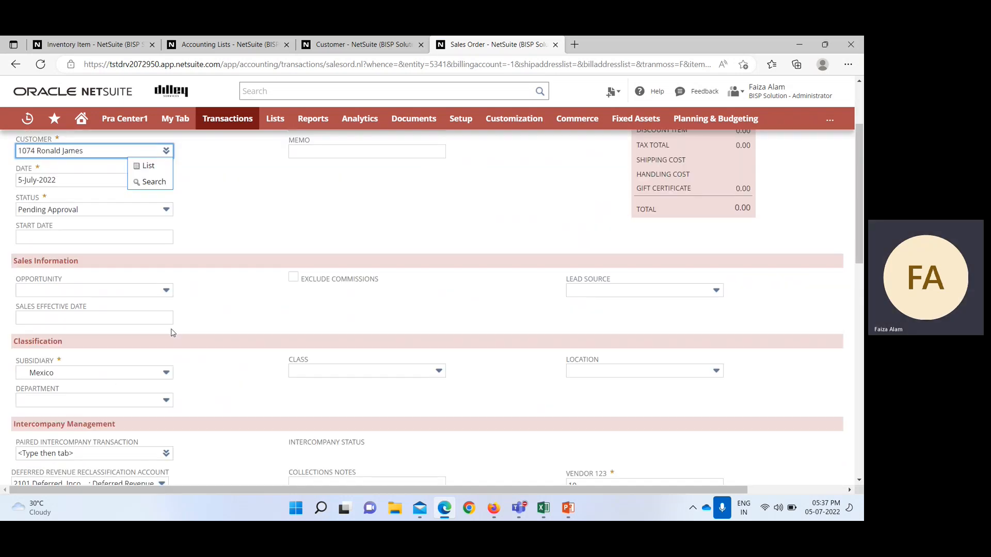
{"action": "scroll", "coordinate": [174, 333], "scroll_direction": "down", "scroll_amount": 1}
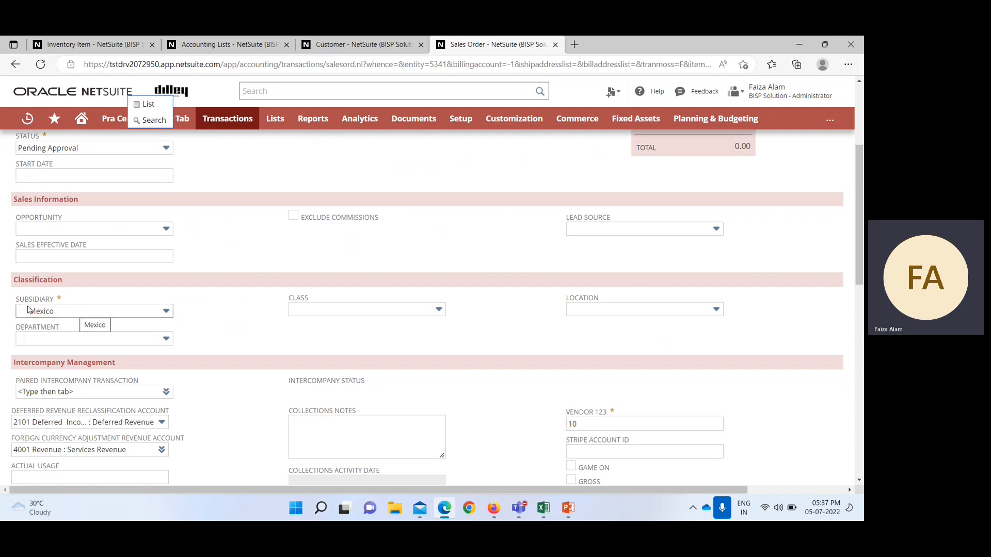
{"action": "scroll", "coordinate": [196, 328], "scroll_direction": "down", "scroll_amount": 3}
{"action": "scroll", "coordinate": [196, 328], "scroll_direction": "down", "scroll_amount": 4}
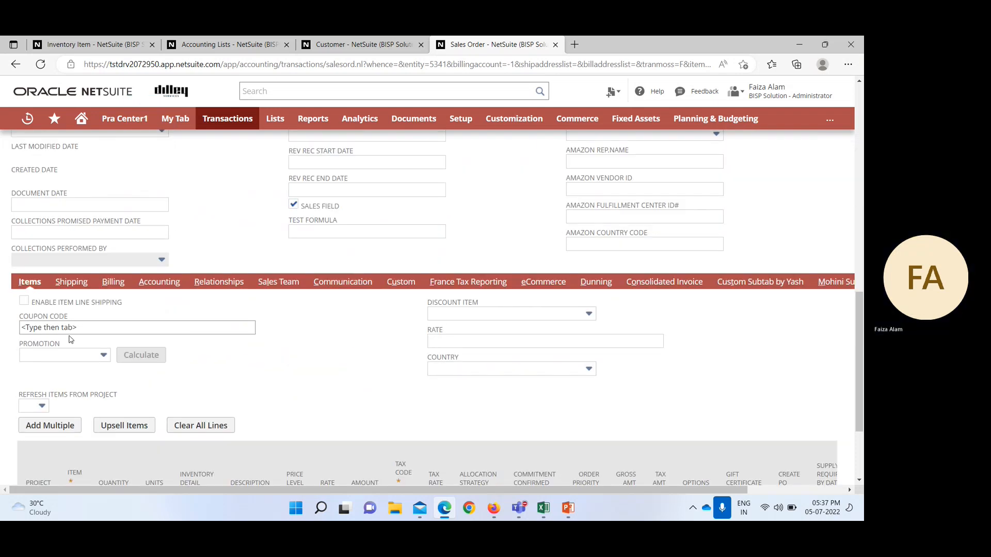
{"action": "scroll", "coordinate": [88, 350], "scroll_direction": "down", "scroll_amount": 2}
{"action": "left_click", "coordinate": [67, 371]}
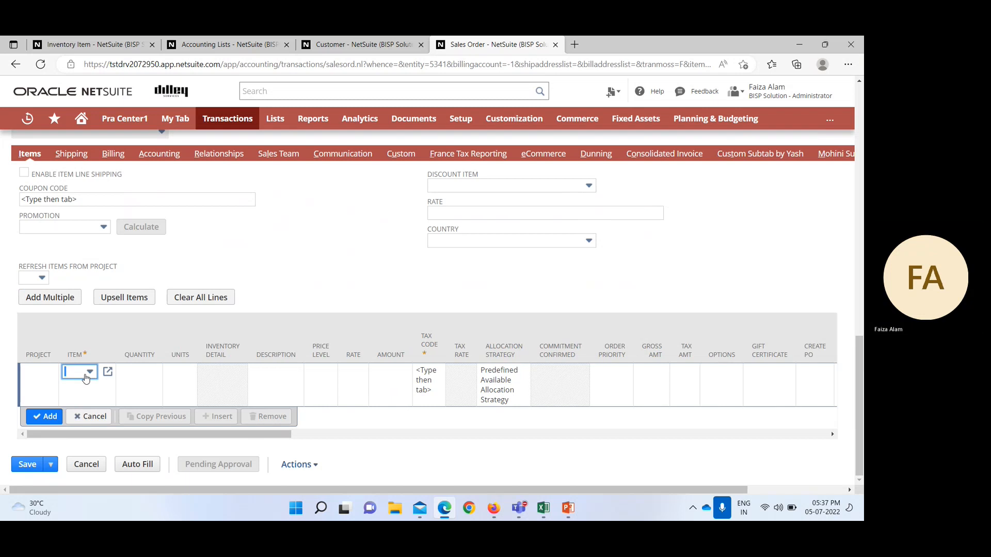
{"action": "left_click", "coordinate": [90, 373]}
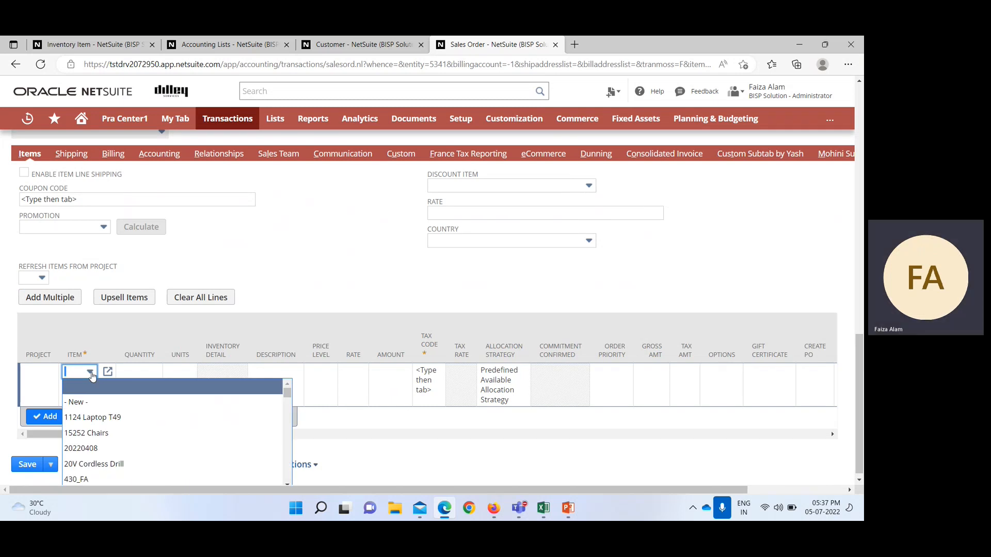
- Look through the item list of the first sales order line, starting from the IBM entries, for a suitable item
{"action": "type", "text": "IBM I"}
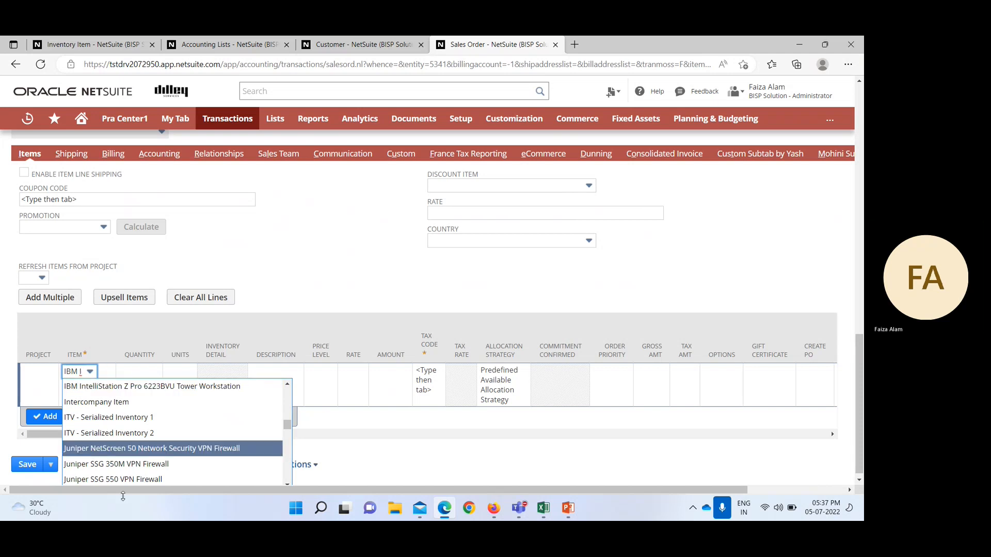
{"action": "scroll", "coordinate": [179, 391], "scroll_direction": "down", "scroll_amount": 2}
{"action": "scroll", "coordinate": [179, 390], "scroll_direction": "down", "scroll_amount": 5}
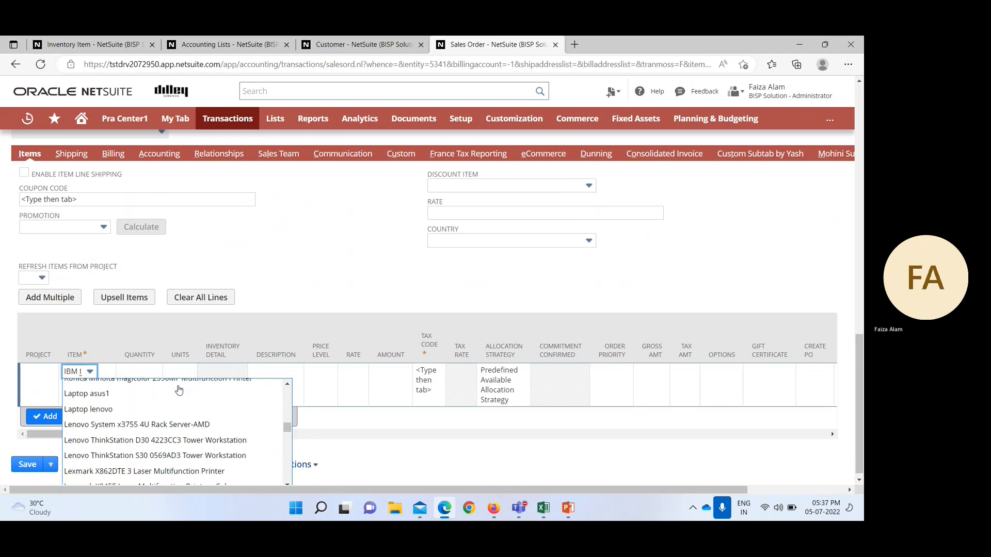
{"action": "scroll", "coordinate": [179, 391], "scroll_direction": "down", "scroll_amount": 4}
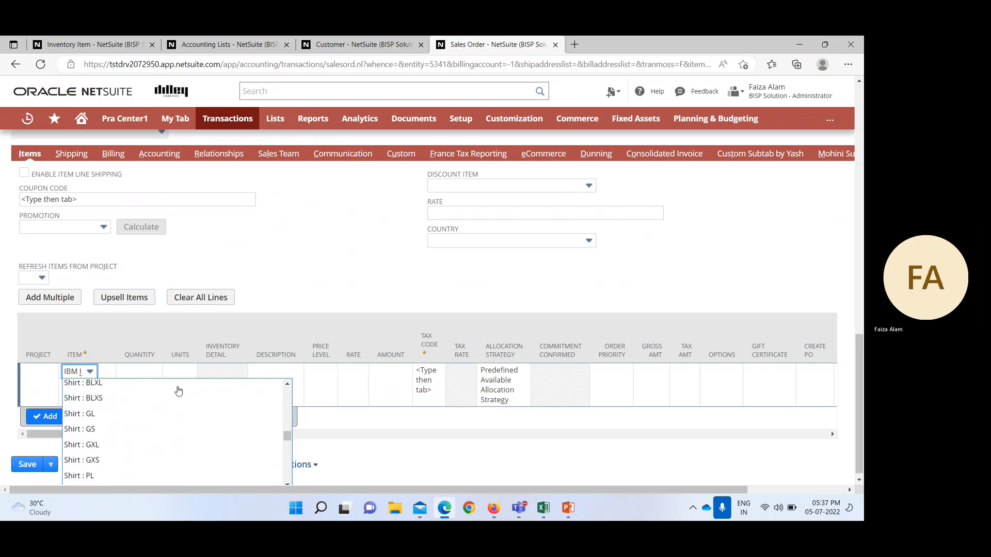
{"action": "scroll", "coordinate": [170, 410], "scroll_direction": "down", "scroll_amount": 6}
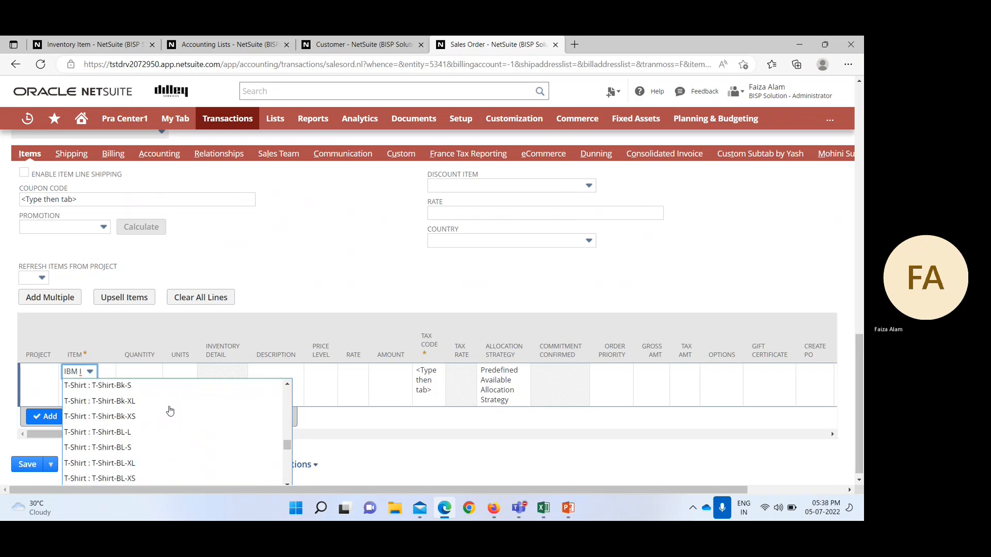
{"action": "scroll", "coordinate": [170, 410], "scroll_direction": "down", "scroll_amount": 1}
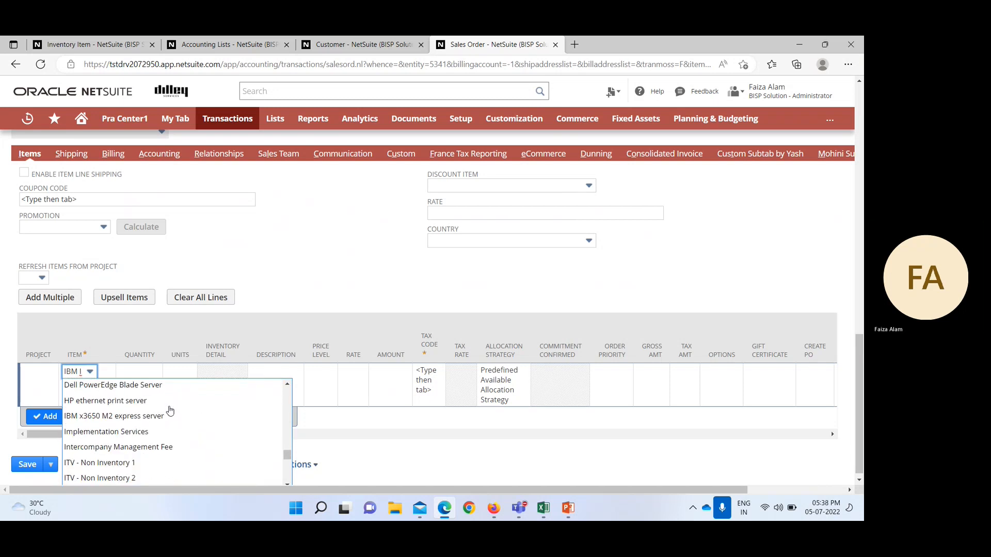
{"action": "scroll", "coordinate": [170, 410], "scroll_direction": "down", "scroll_amount": 1}
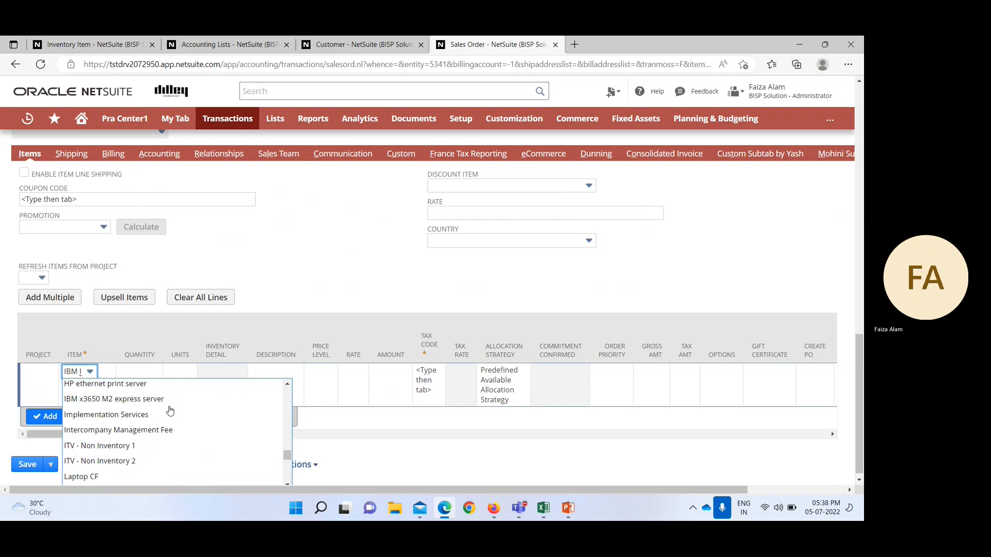
{"action": "scroll", "coordinate": [170, 410], "scroll_direction": "down", "scroll_amount": 8}
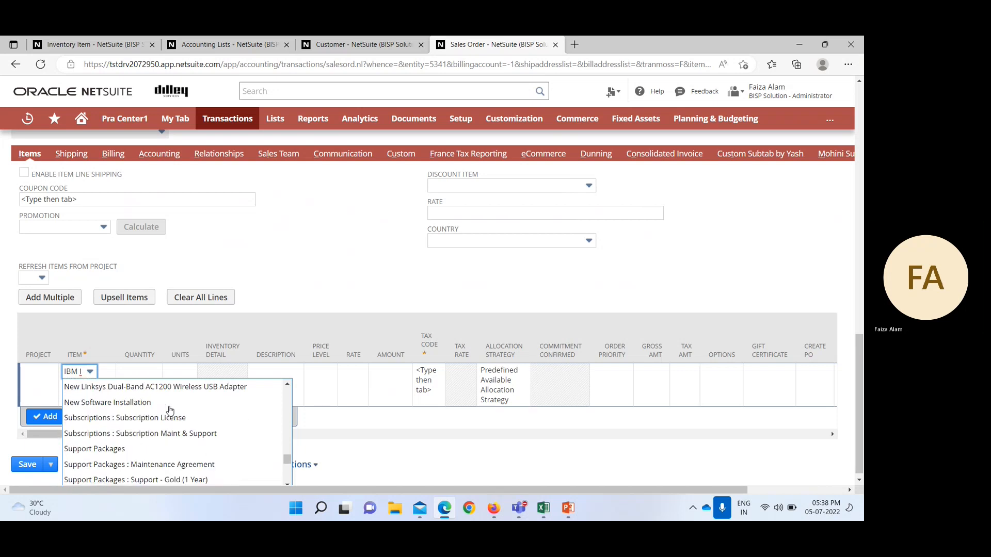
{"action": "scroll", "coordinate": [170, 410], "scroll_direction": "down", "scroll_amount": 6}
{"action": "scroll", "coordinate": [170, 410], "scroll_direction": "down", "scroll_amount": 12}
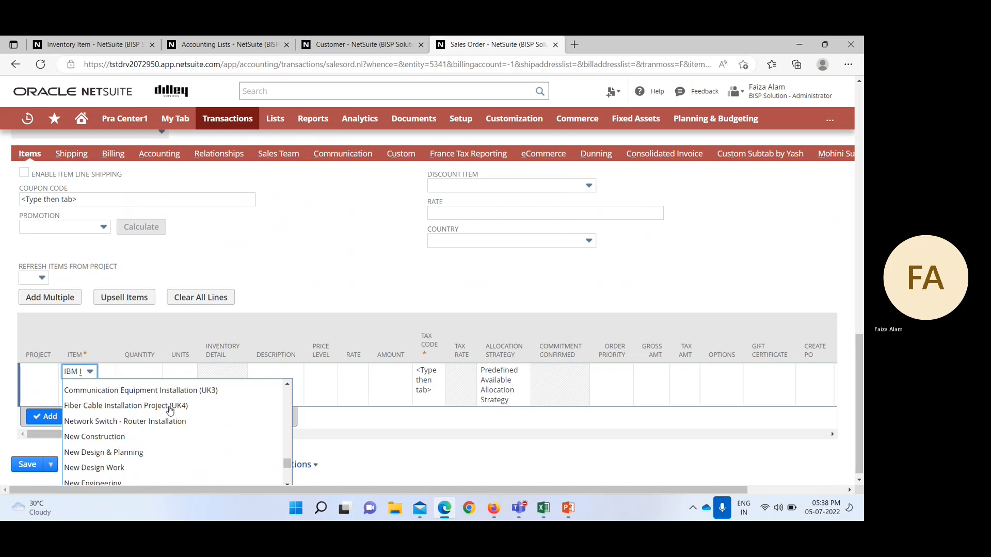
{"action": "scroll", "coordinate": [170, 411], "scroll_direction": "down", "scroll_amount": 12}
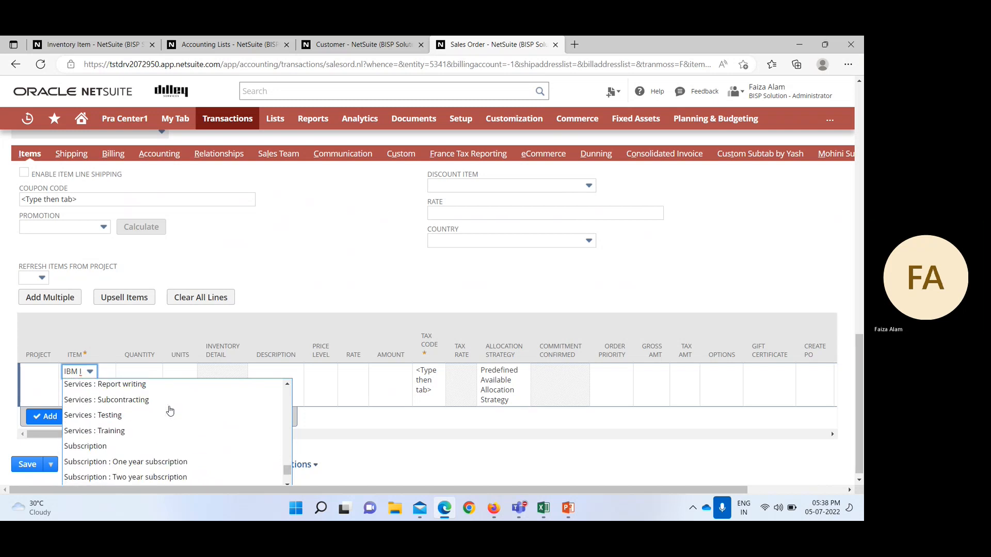
{"action": "scroll", "coordinate": [170, 411], "scroll_direction": "down", "scroll_amount": 2}
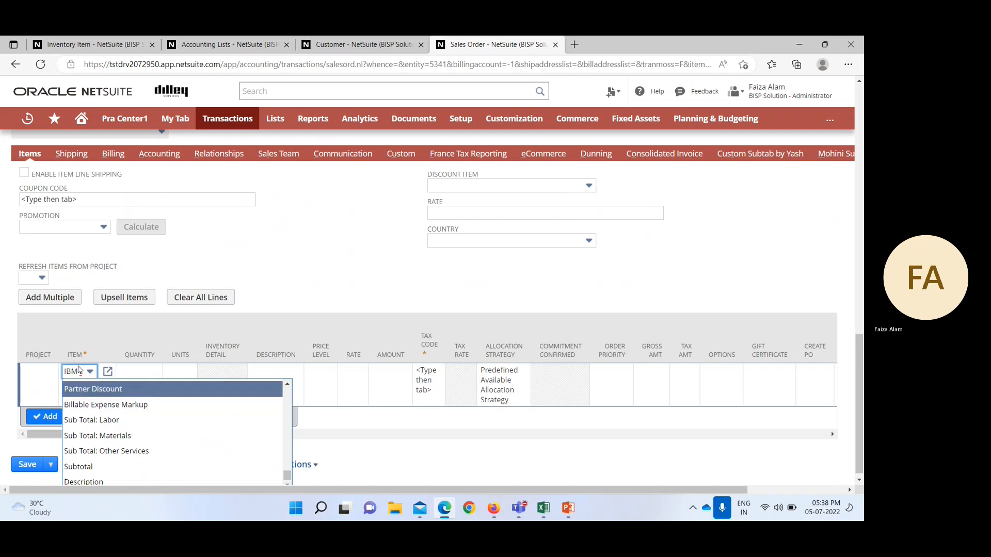
- Set the first sales order line's item to Laptop lenovo and acknowledge the availability notice
{"action": "left_click", "coordinate": [85, 371]}
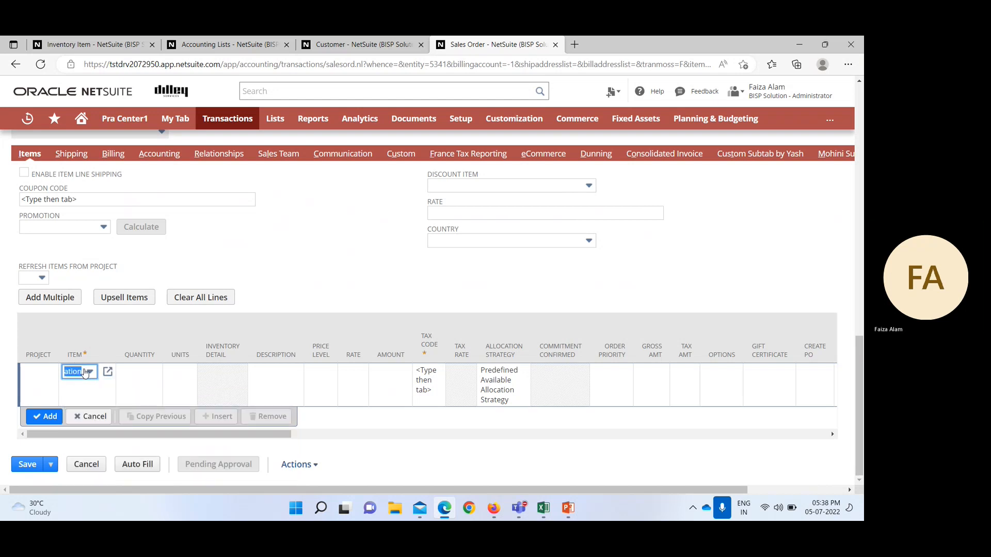
{"action": "key", "text": "BackSpace"}
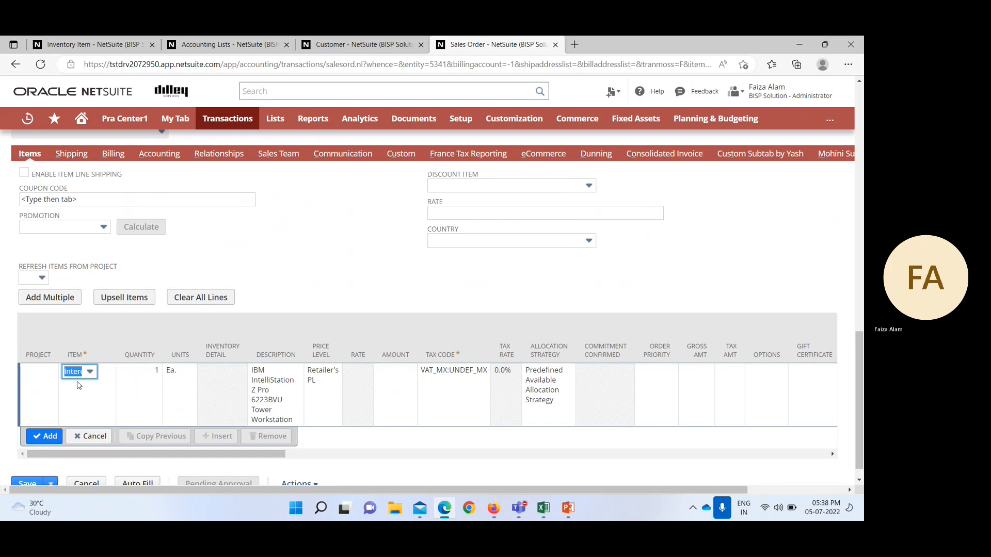
{"action": "left_click", "coordinate": [88, 373]}
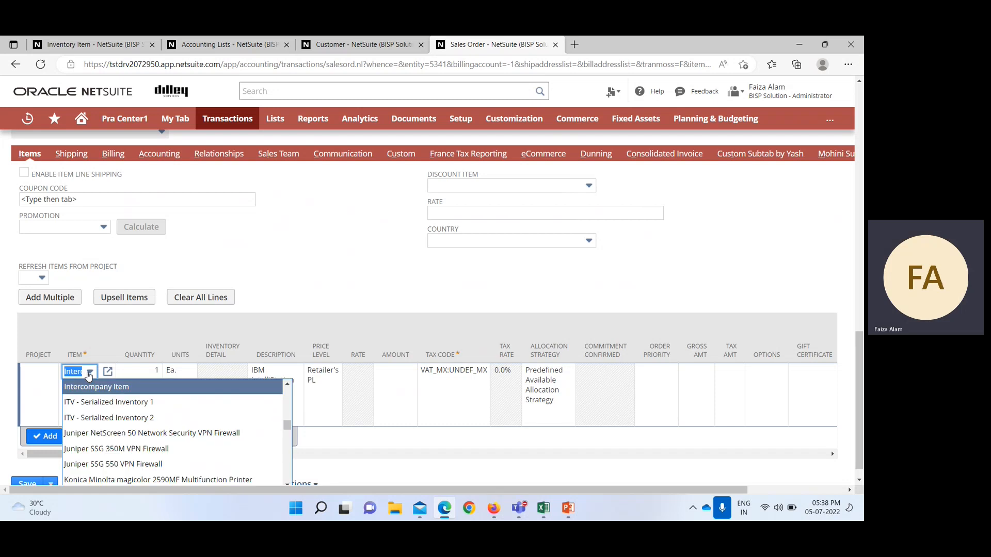
{"action": "left_click", "coordinate": [147, 403]}
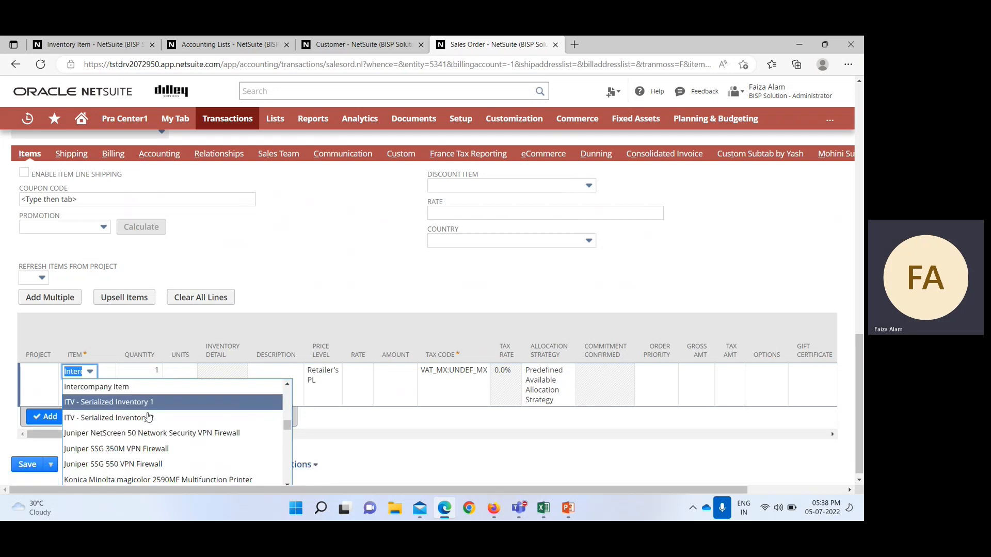
{"action": "scroll", "coordinate": [161, 428], "scroll_direction": "down", "scroll_amount": 1}
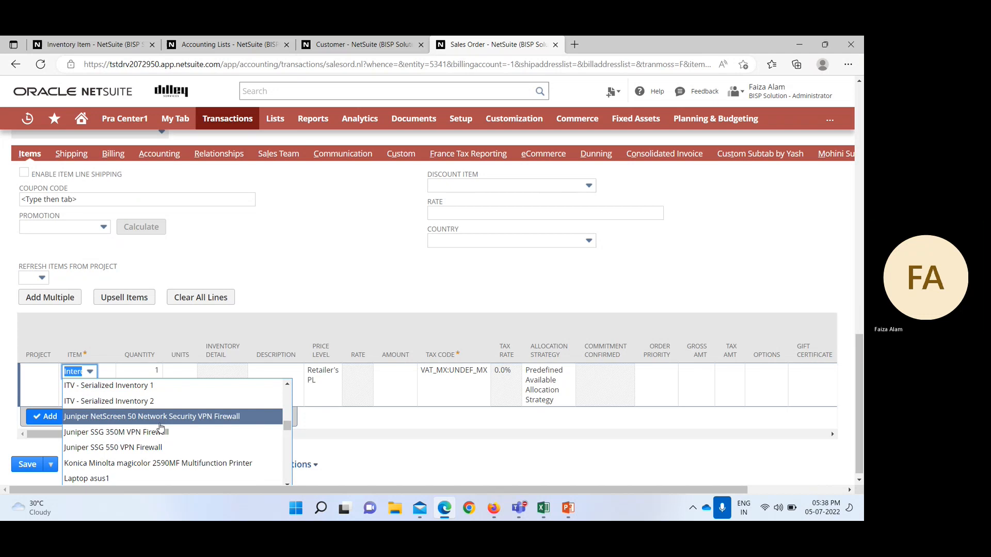
{"action": "scroll", "coordinate": [161, 428], "scroll_direction": "down", "scroll_amount": 1}
{"action": "left_click", "coordinate": [160, 429]}
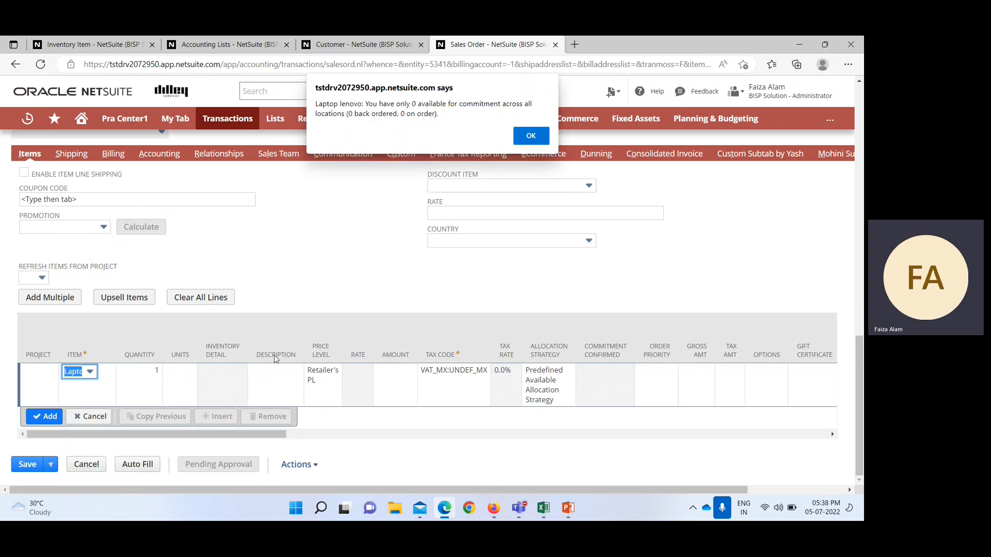
{"action": "left_click", "coordinate": [531, 136]}
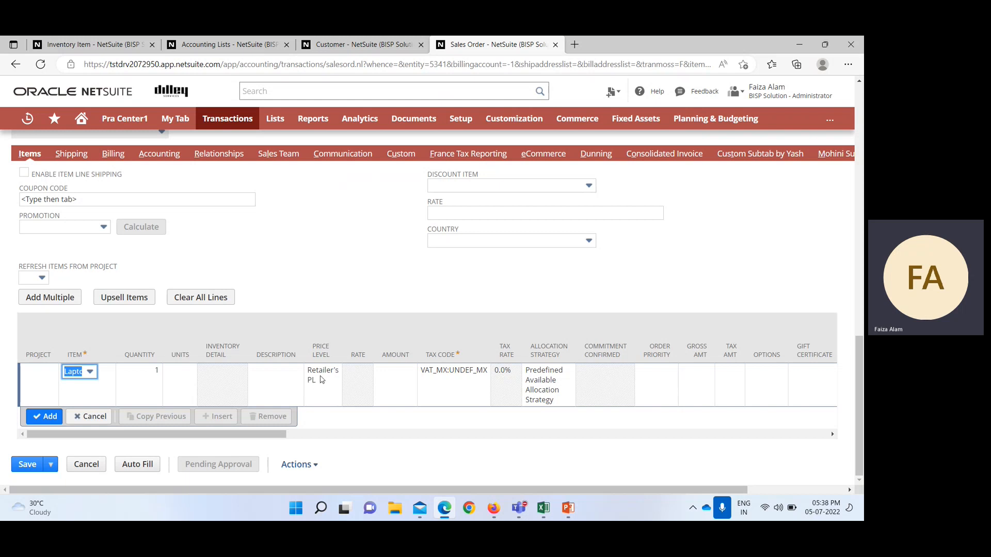
- Review the sales order from its header to its item line, and close its browser tab without saving
{"action": "scroll", "coordinate": [320, 380], "scroll_direction": "up", "scroll_amount": 3}
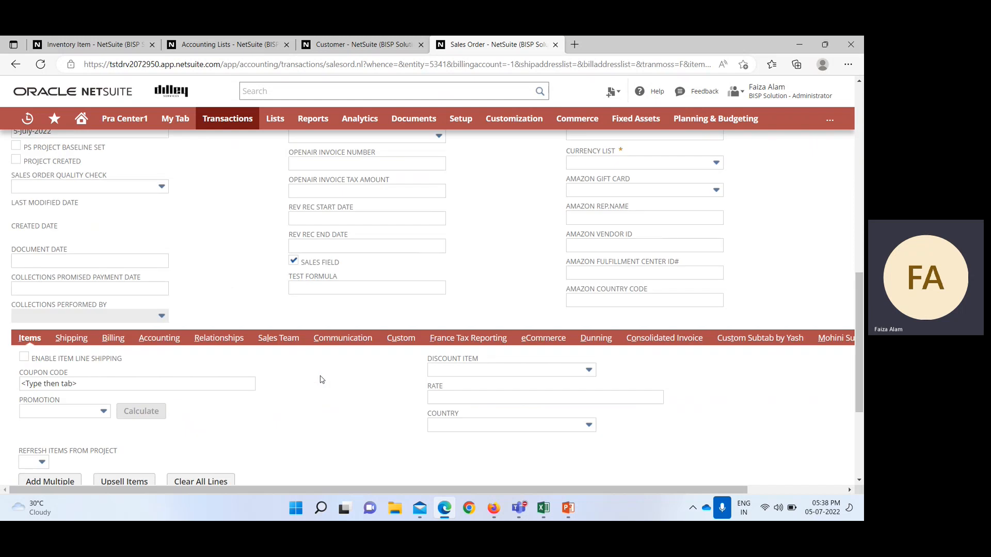
{"action": "scroll", "coordinate": [320, 380], "scroll_direction": "up", "scroll_amount": 12}
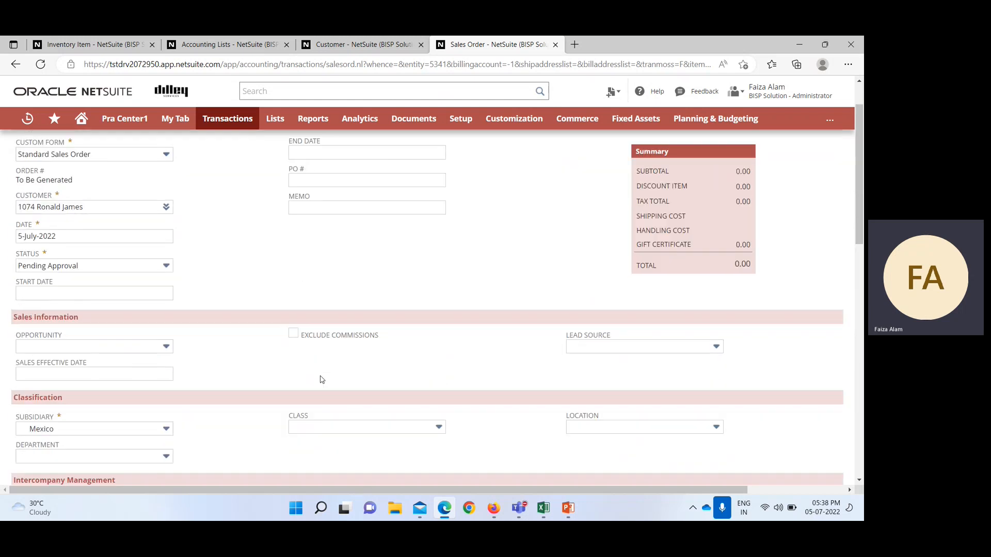
{"action": "scroll", "coordinate": [320, 380], "scroll_direction": "down", "scroll_amount": 15}
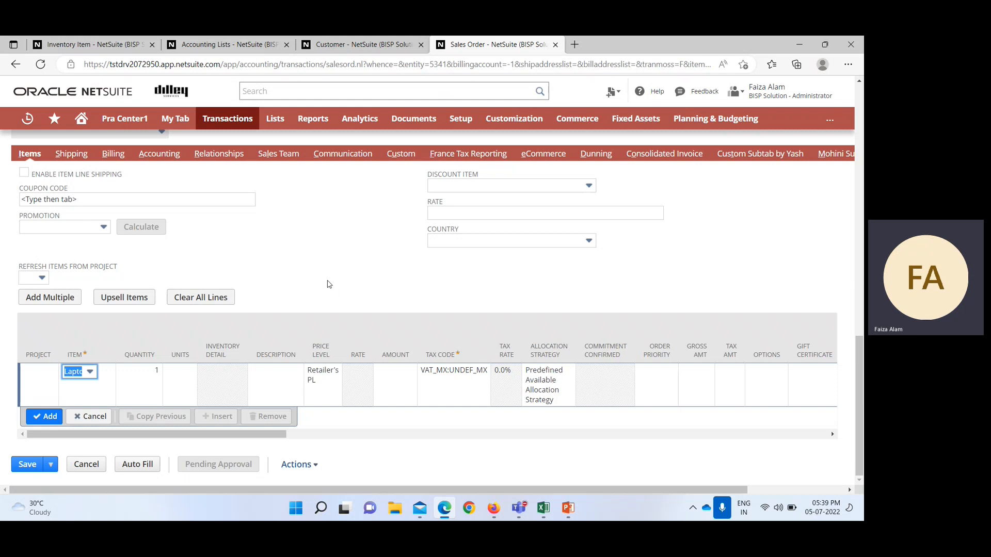
{"action": "scroll", "coordinate": [330, 285], "scroll_direction": "up", "scroll_amount": 15}
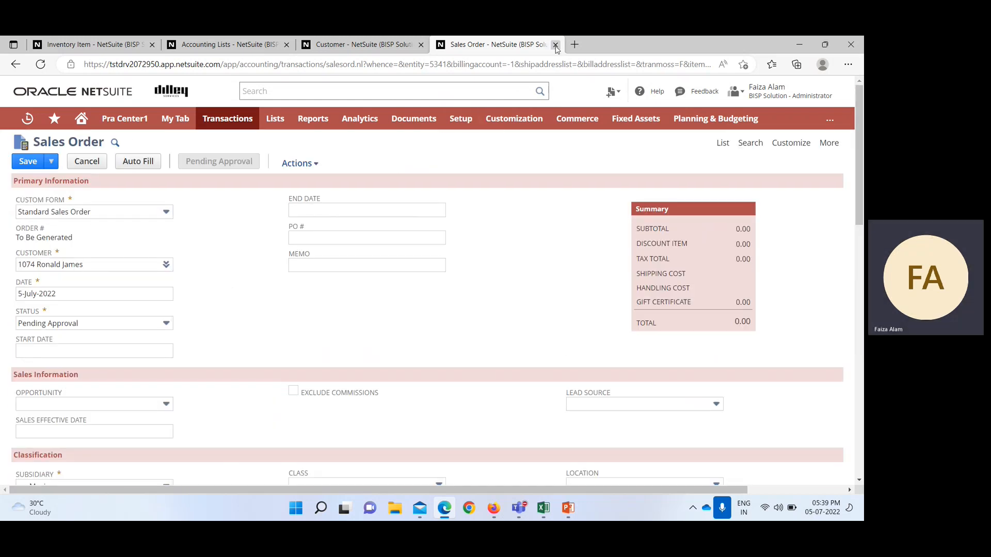
{"action": "left_click", "coordinate": [556, 45]}
{"action": "left_click", "coordinate": [485, 125]}
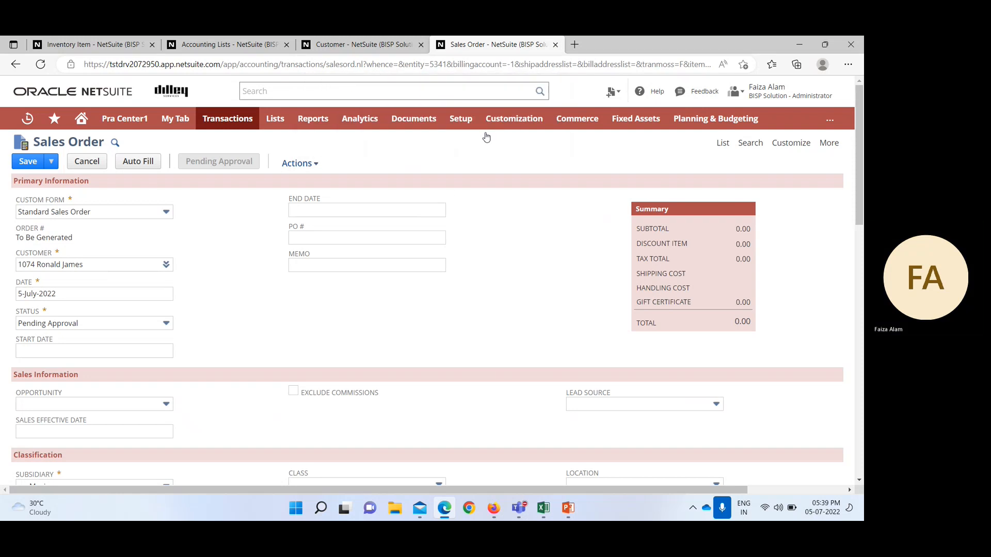
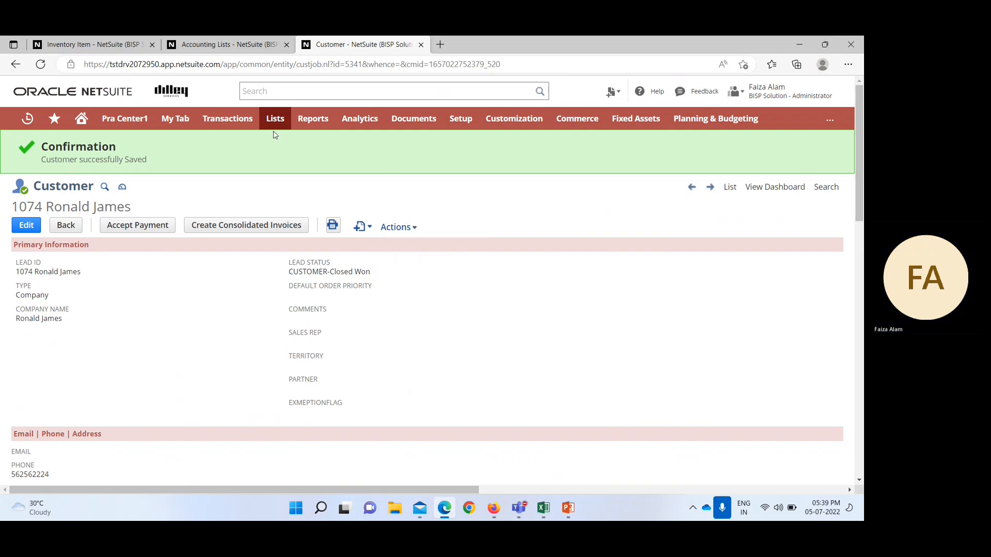
- Open a new Update Item Prices mass update from the Items category
{"action": "mouse_move", "coordinate": [275, 123]}
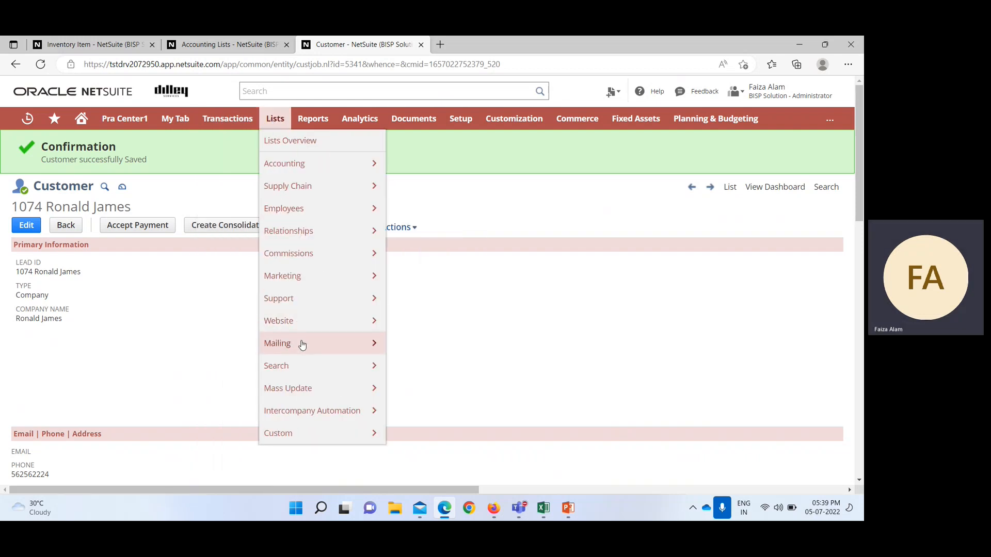
{"action": "mouse_move", "coordinate": [347, 388]}
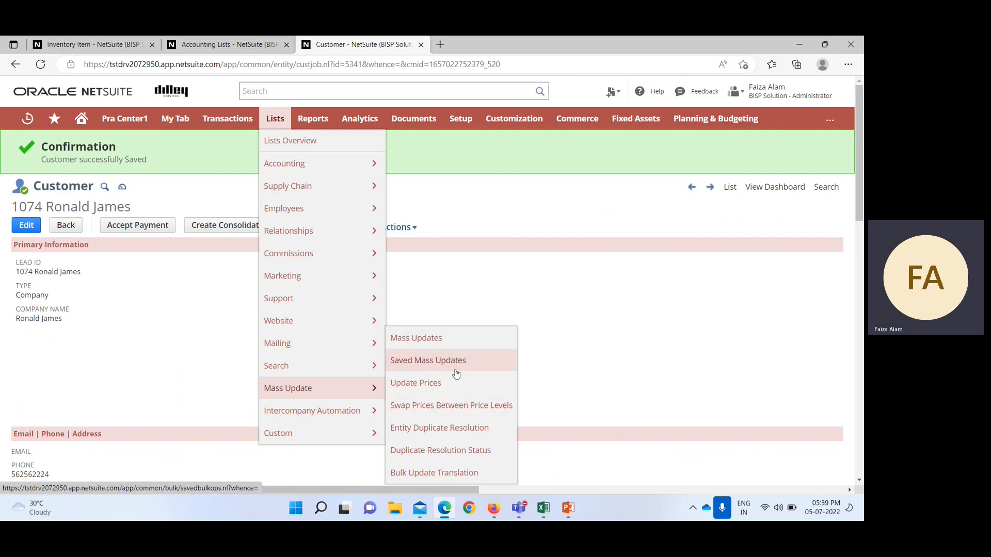
{"action": "left_click", "coordinate": [436, 343]}
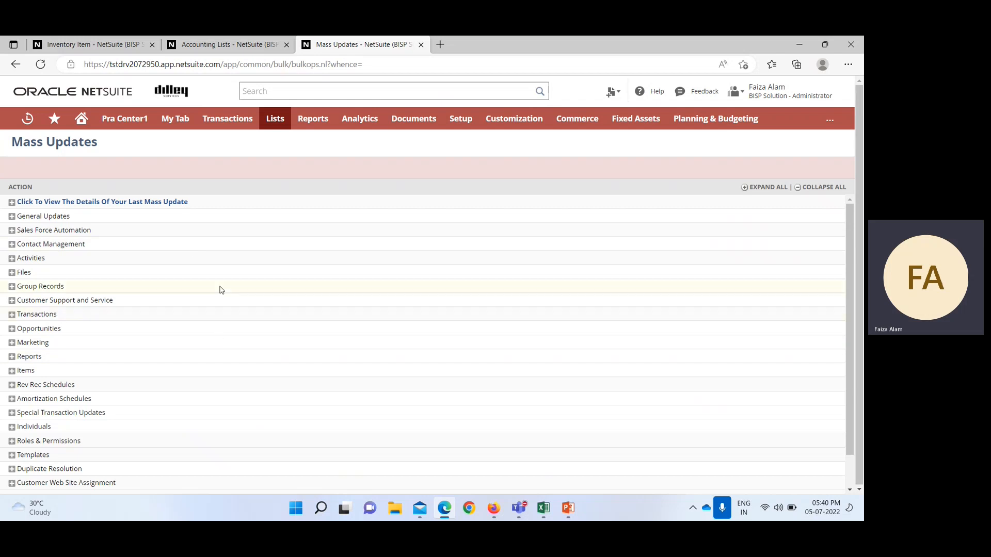
{"action": "scroll", "coordinate": [150, 219], "scroll_direction": "down", "scroll_amount": 1}
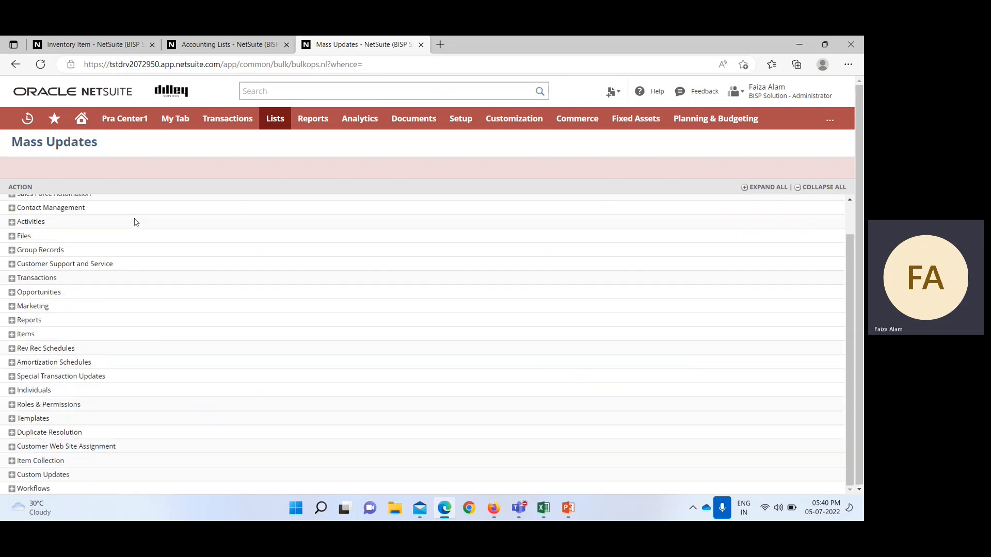
{"action": "scroll", "coordinate": [133, 221], "scroll_direction": "up", "scroll_amount": 1}
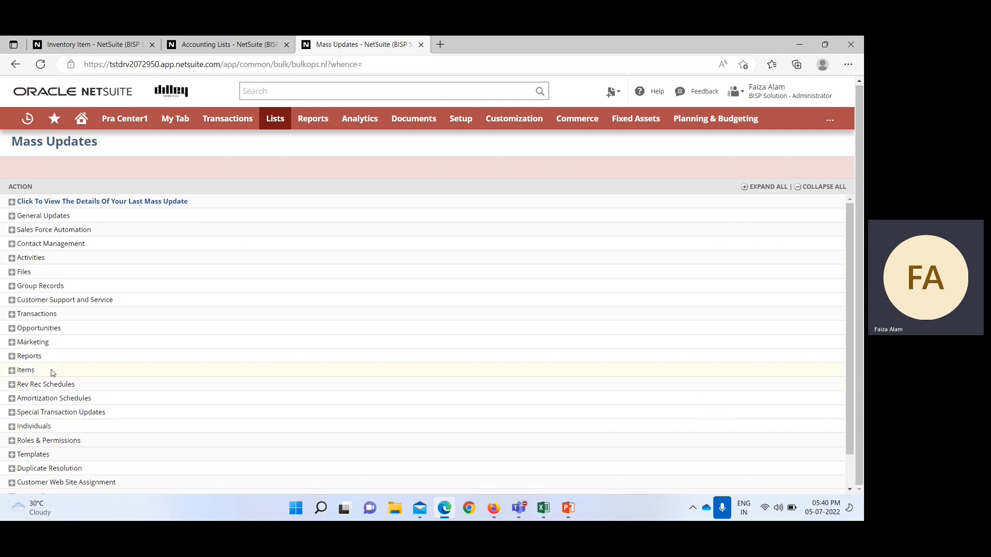
{"action": "left_click", "coordinate": [12, 373]}
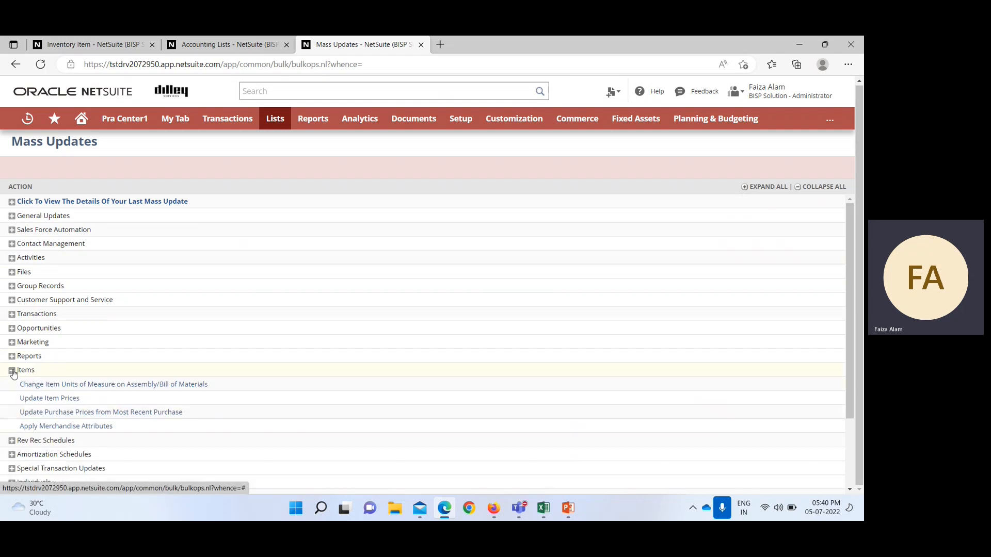
{"action": "left_click", "coordinate": [68, 401]}
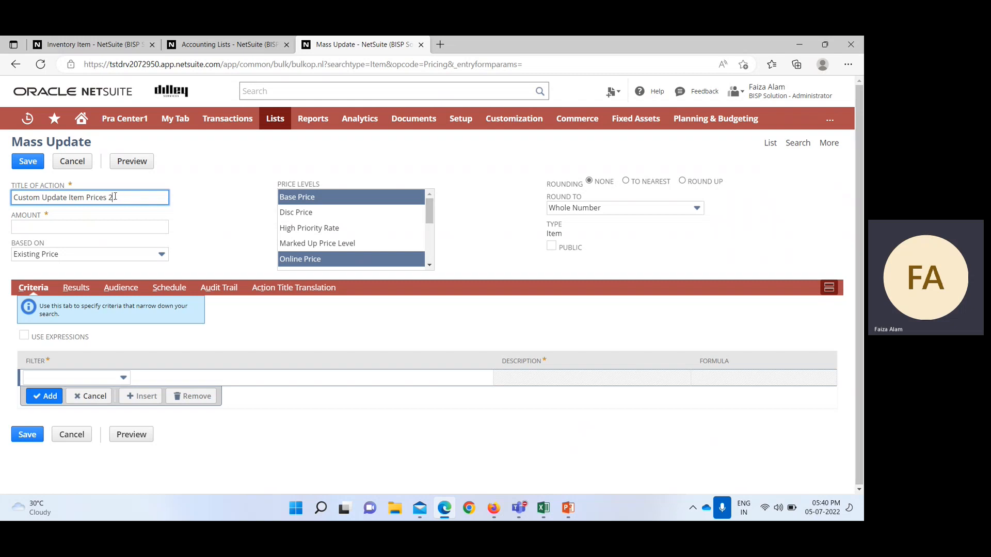
- Title the mass update Custom Update Item Prices_3 and set its amount to 10000
{"action": "key", "text": "BackSpace"}
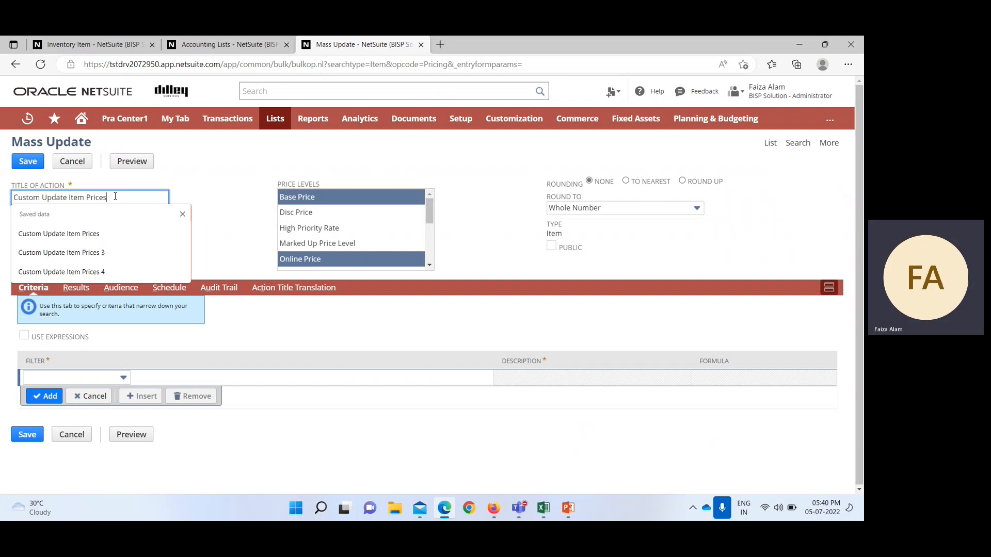
{"action": "type", "text": "_3"}
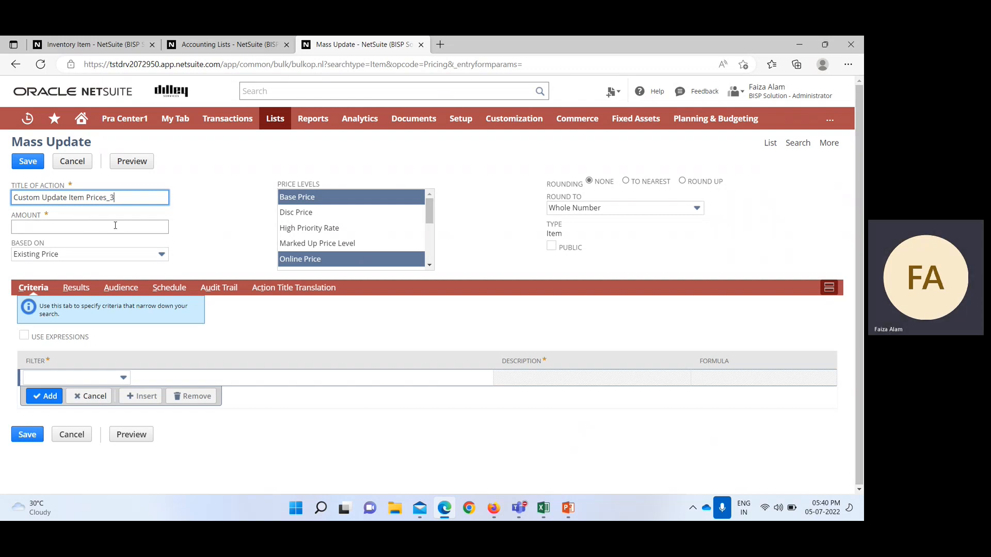
{"action": "left_click", "coordinate": [39, 229]}
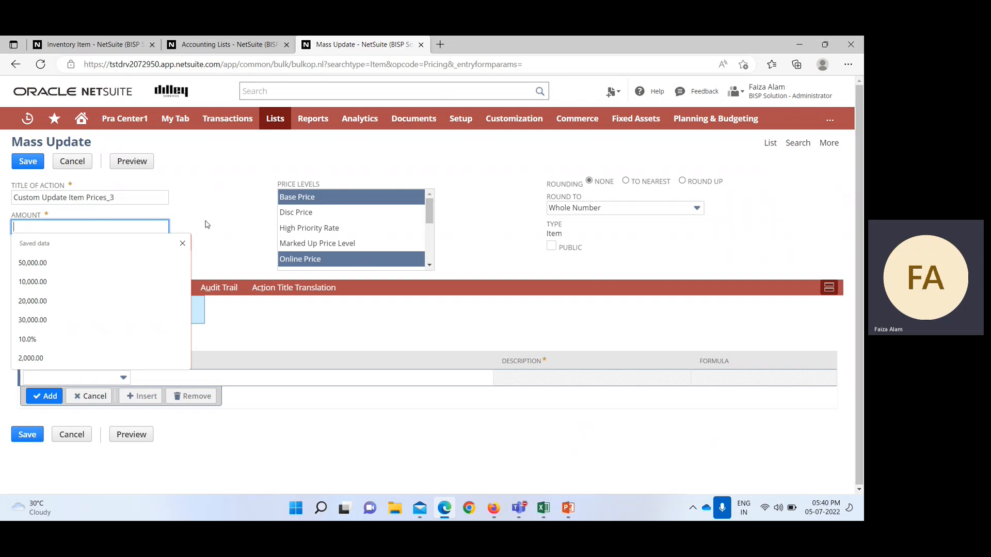
{"action": "left_click", "coordinate": [207, 223]}
{"action": "left_click", "coordinate": [28, 226]}
{"action": "type", "text": "10"}
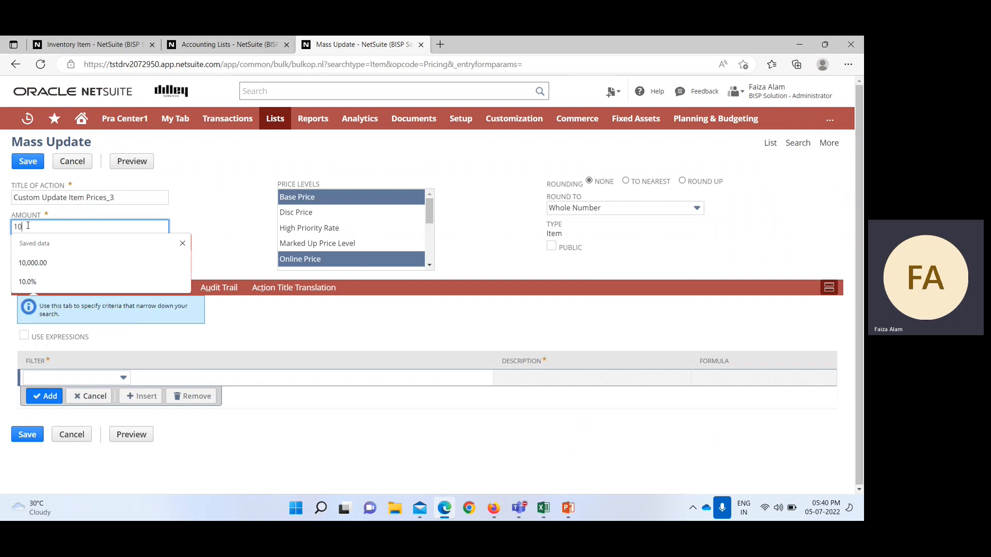
{"action": "type", "text": "000"}
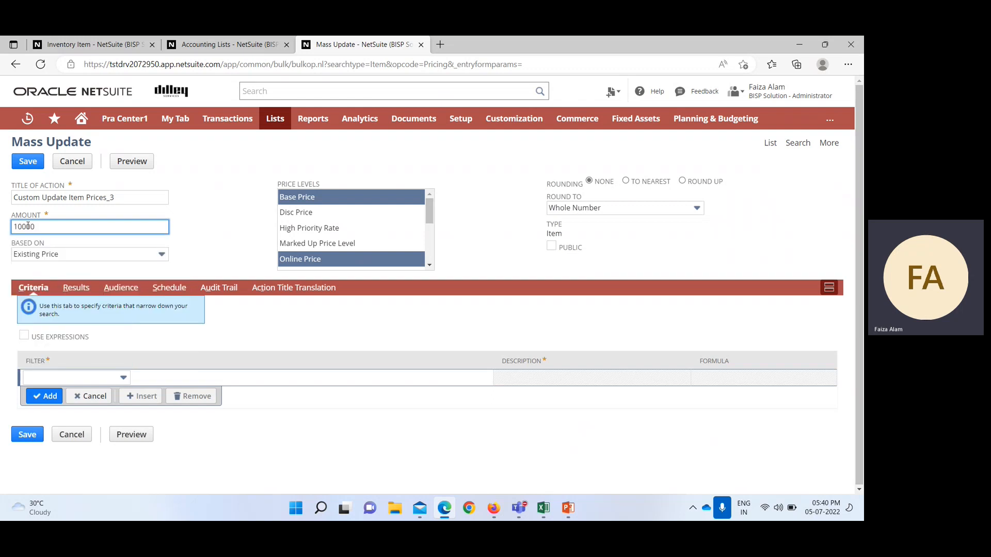
- Keep the mass update based on Existing Price and select only Base Price as its price level
{"action": "left_click", "coordinate": [162, 255]}
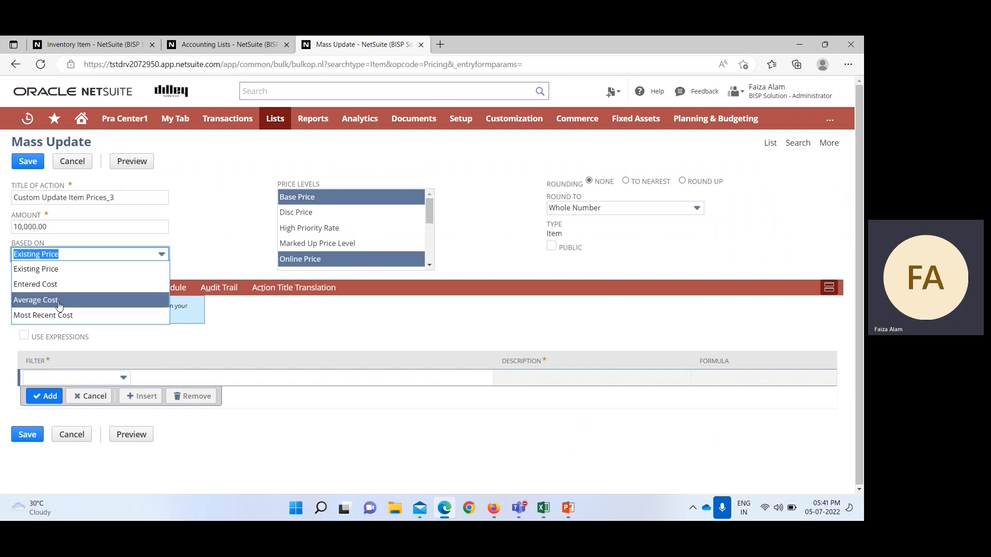
{"action": "left_click", "coordinate": [62, 253]}
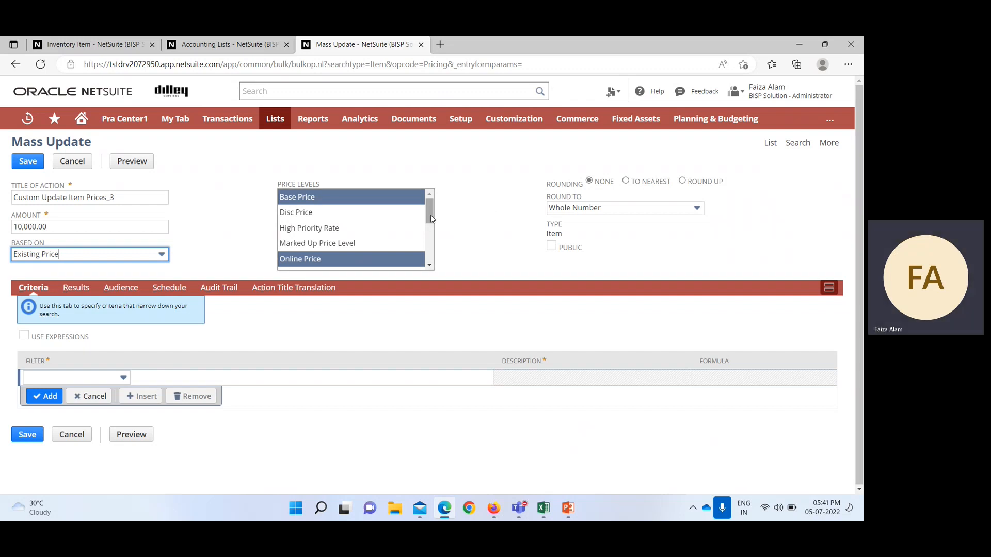
{"action": "mouse_move", "coordinate": [428, 216]}
{"action": "left_mouse_down"}
{"action": "mouse_move", "coordinate": [428, 261]}
{"action": "mouse_move", "coordinate": [432, 212]}
{"action": "left_mouse_up"}
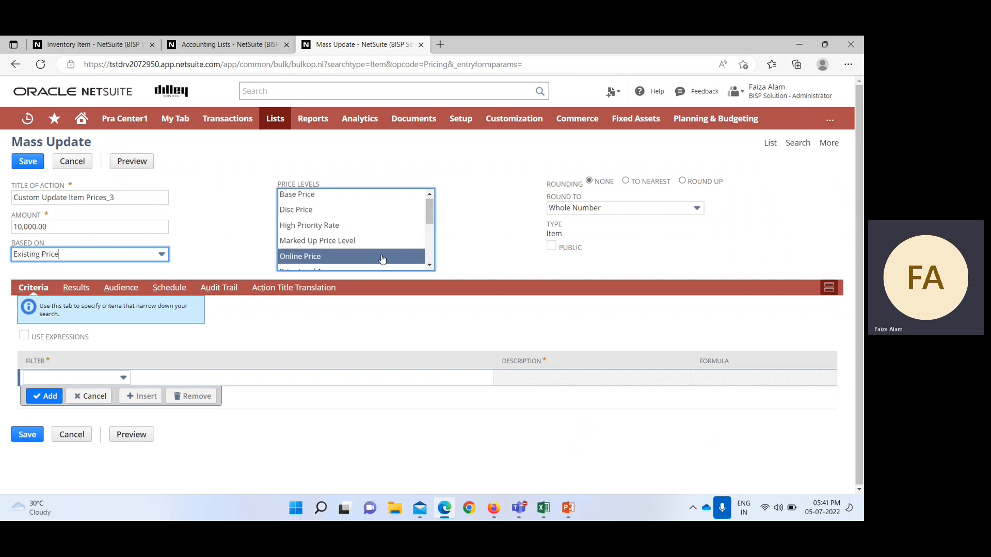
{"action": "left_click", "coordinate": [355, 198]}
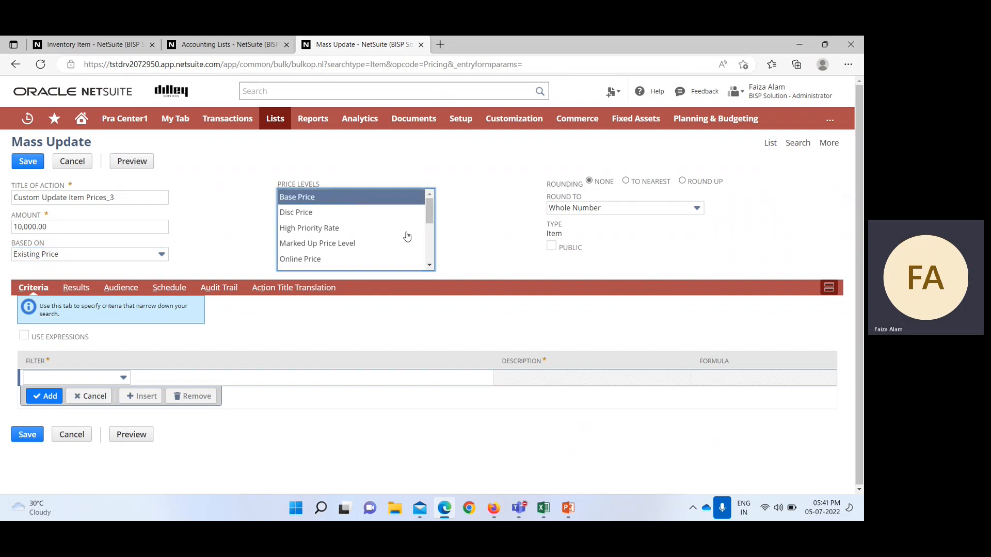
{"action": "scroll", "coordinate": [410, 219], "scroll_direction": "down", "scroll_amount": 1}
{"action": "scroll", "coordinate": [411, 219], "scroll_direction": "up", "scroll_amount": 1}
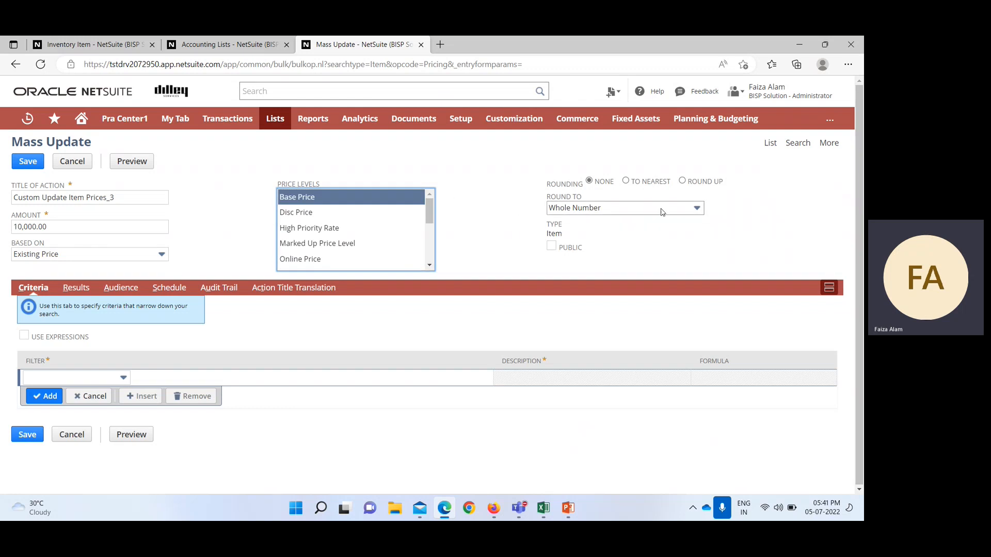
- Keep the mass update's rounding target at Whole Number and make the update public
{"action": "left_click", "coordinate": [694, 208]}
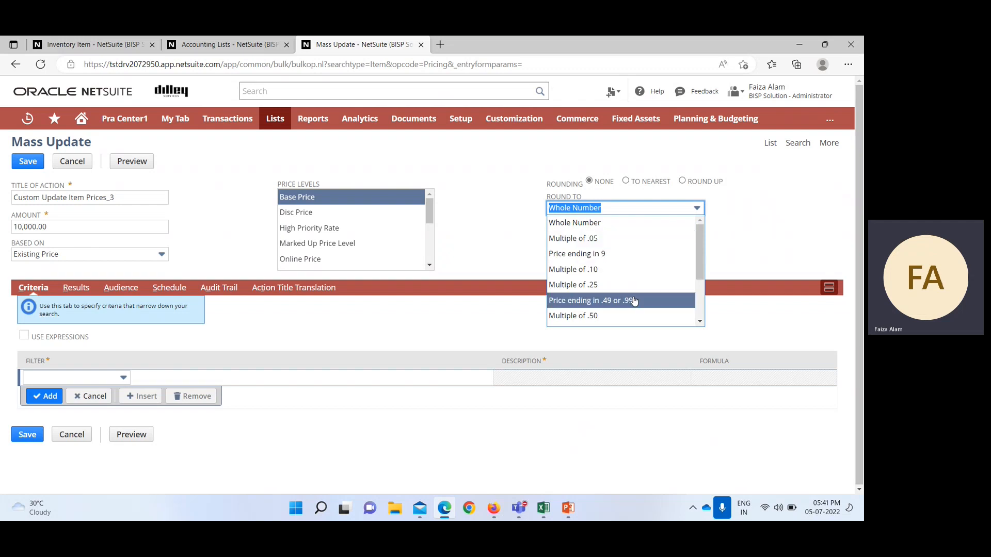
{"action": "left_click", "coordinate": [697, 209]}
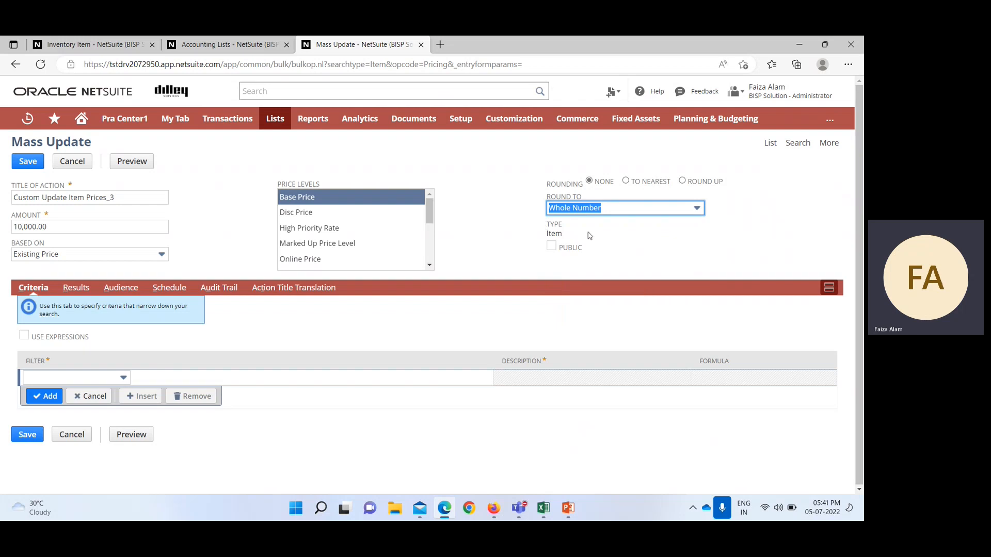
{"action": "left_click", "coordinate": [551, 246]}
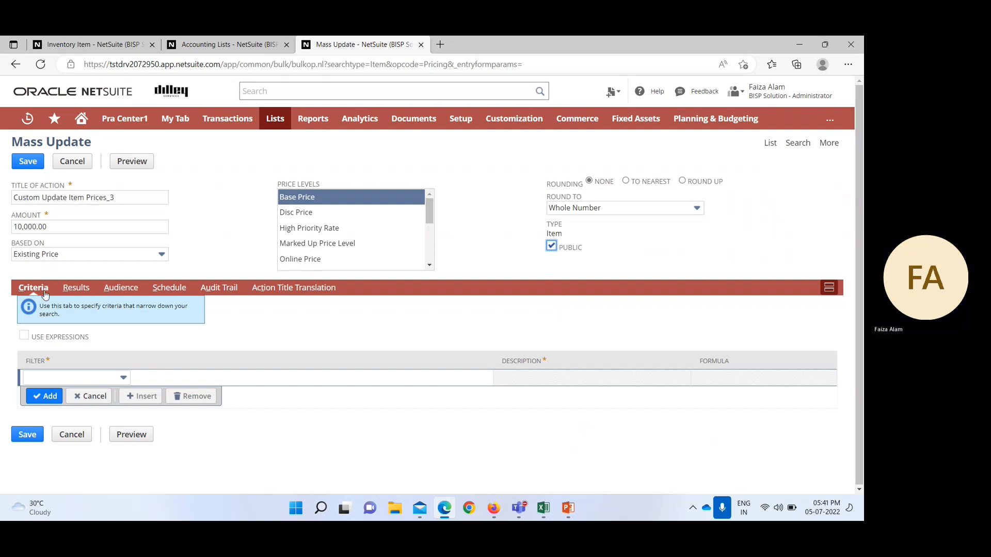
- Add a Type criterion that limits the mass update to Inventory Item records
{"action": "left_click", "coordinate": [124, 378]}
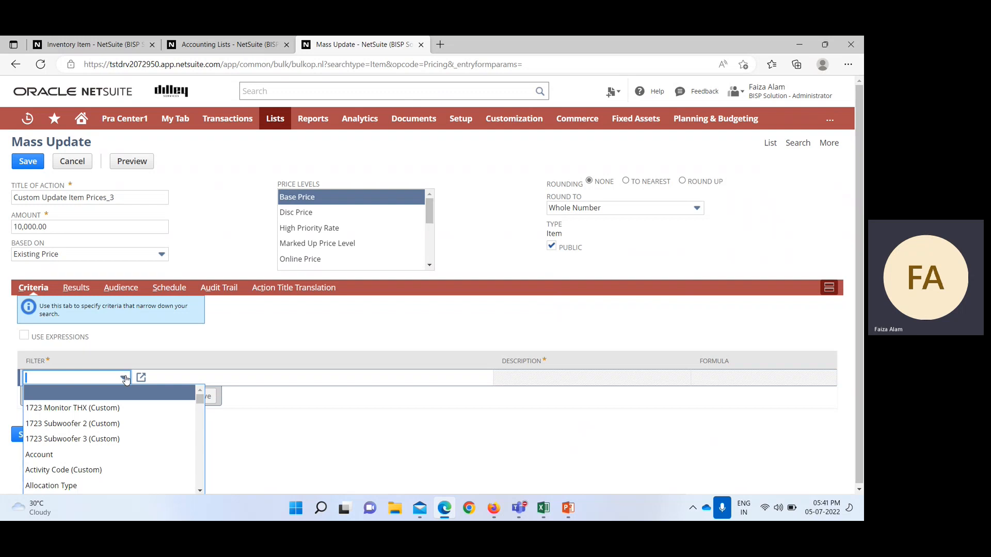
{"action": "type", "text": "Type"}
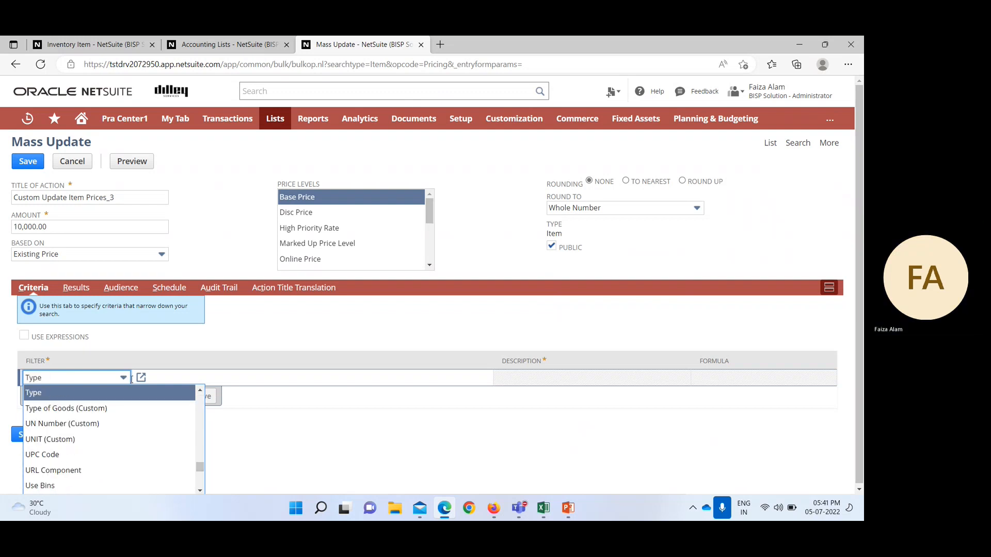
{"action": "key", "text": "Tab"}
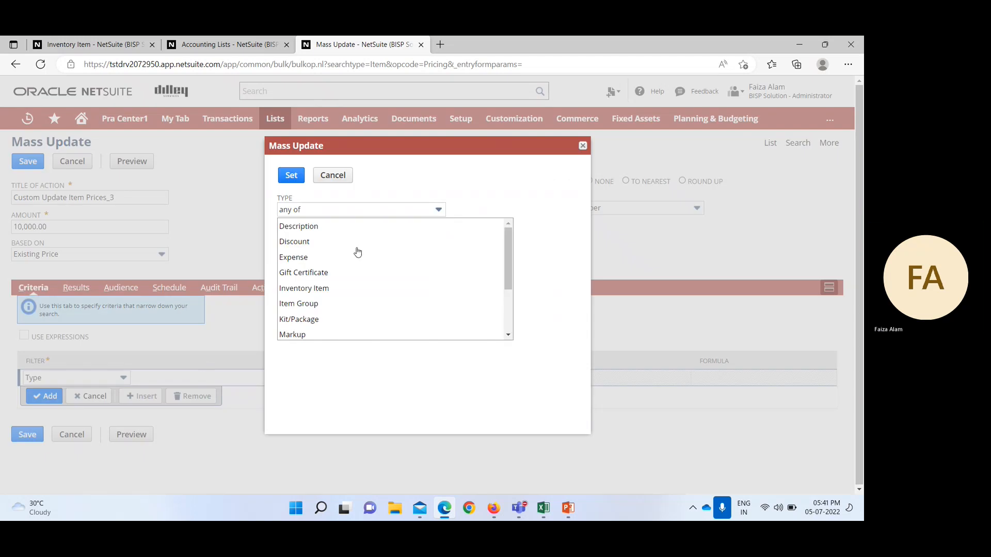
{"action": "left_click", "coordinate": [328, 289]}
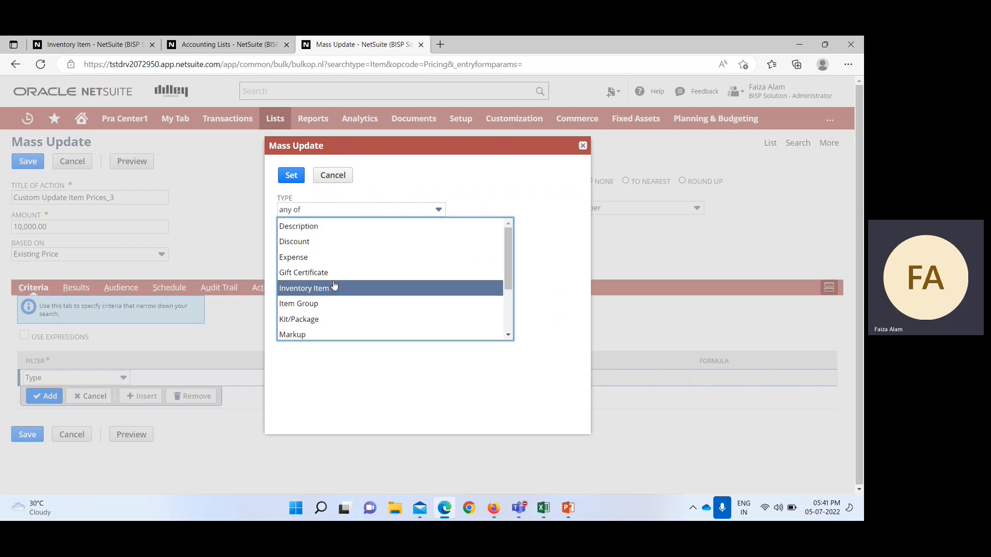
{"action": "left_click", "coordinate": [291, 180]}
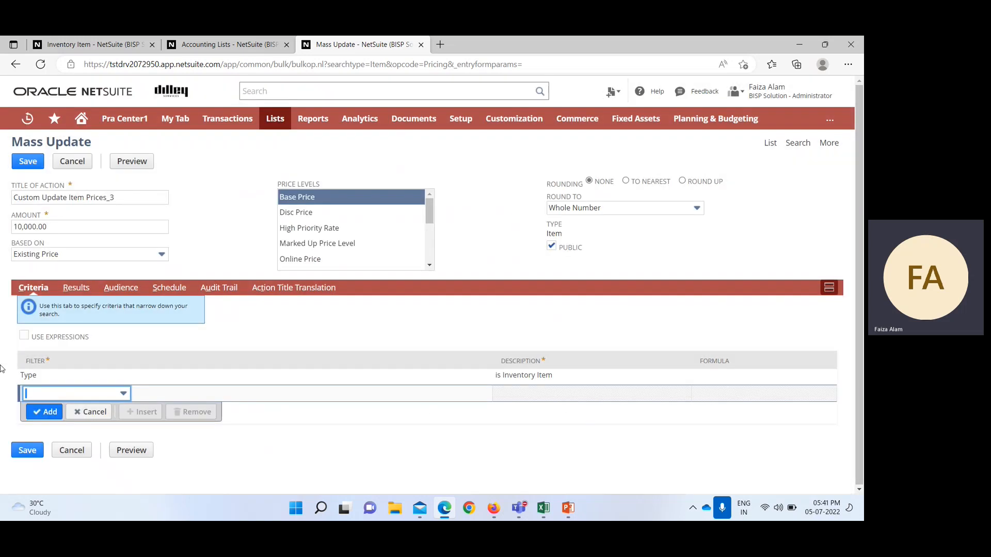
- Remove the ark (Custom), hrs2 (Custom) and Export to OpenAir (Custom) fields from the mass update's result columns
{"action": "left_click", "coordinate": [75, 288]}
{"action": "scroll", "coordinate": [83, 290], "scroll_direction": "down", "scroll_amount": 4}
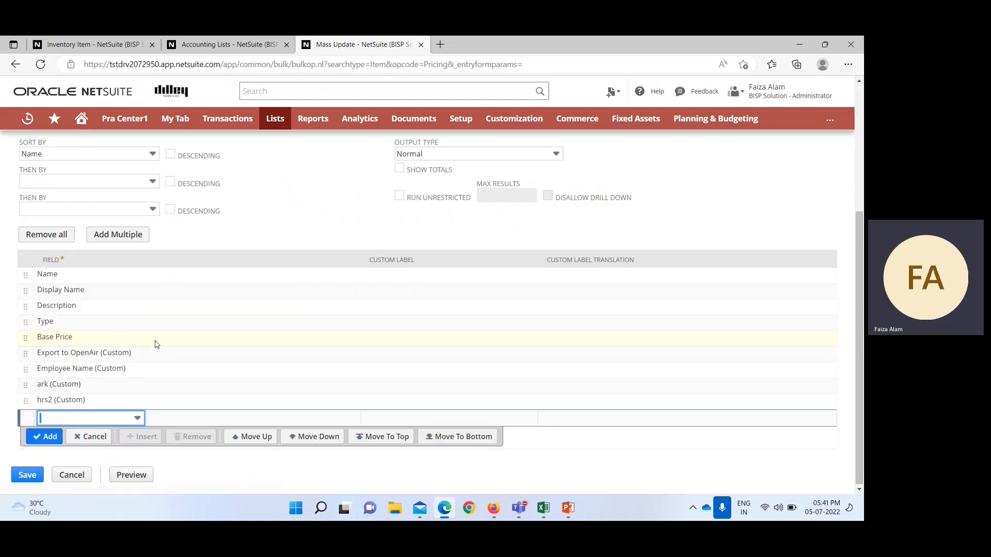
{"action": "left_click", "coordinate": [129, 387]}
{"action": "left_click", "coordinate": [194, 426]}
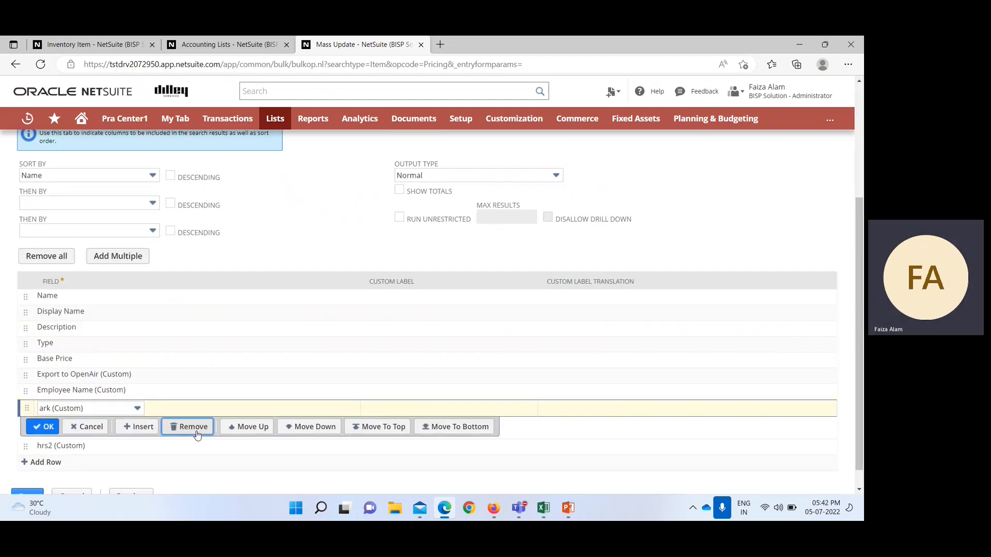
{"action": "left_click", "coordinate": [191, 442]}
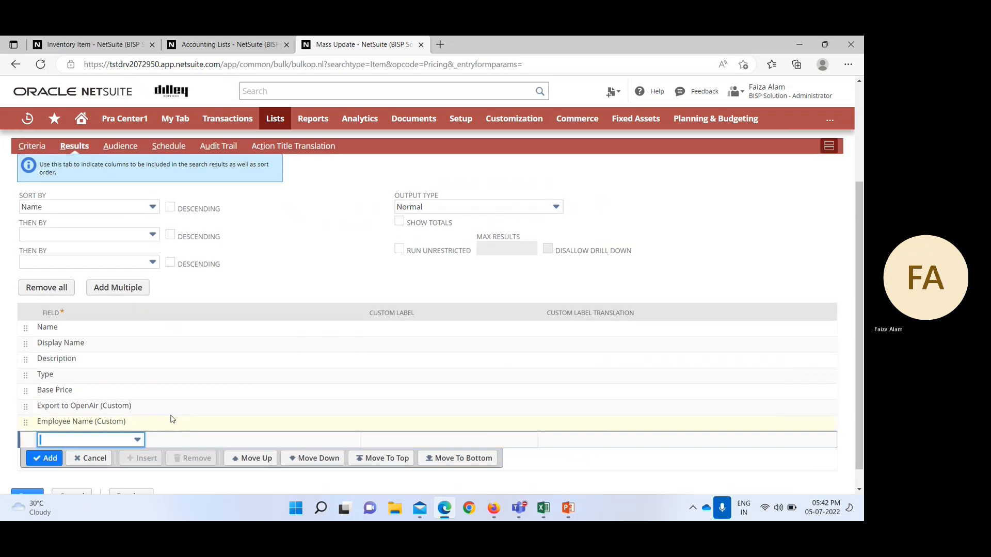
{"action": "left_click", "coordinate": [148, 408]}
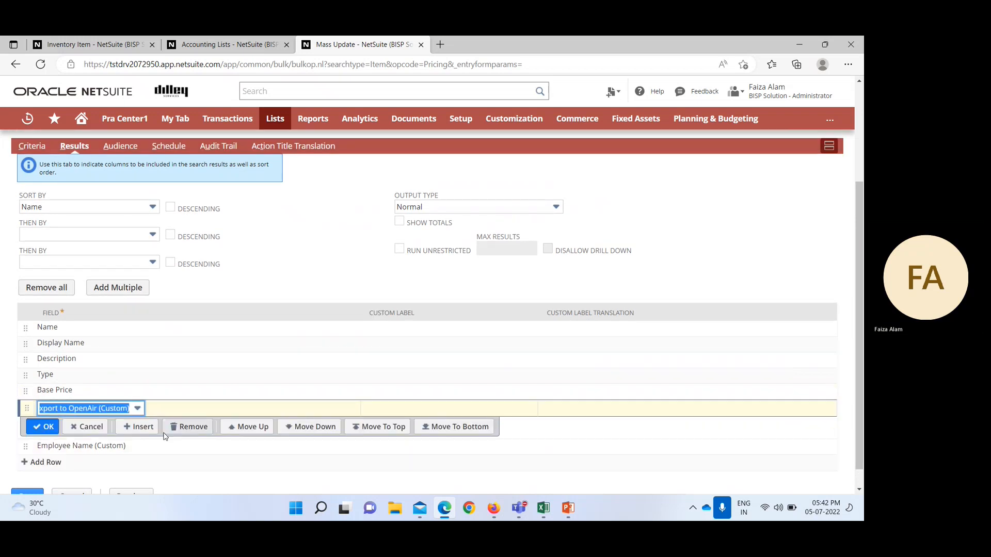
{"action": "left_click", "coordinate": [200, 427]}
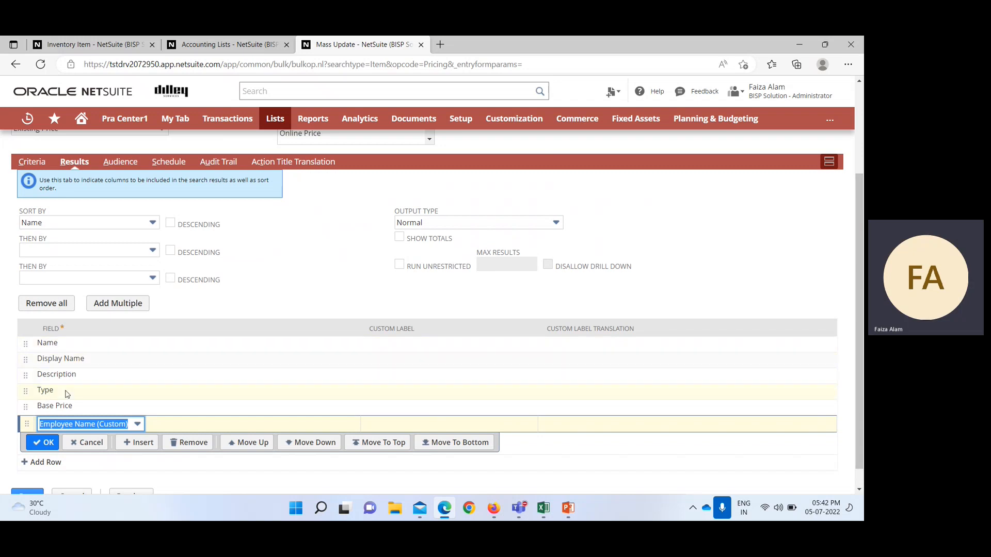
{"action": "scroll", "coordinate": [225, 358], "scroll_direction": "up", "scroll_amount": 2}
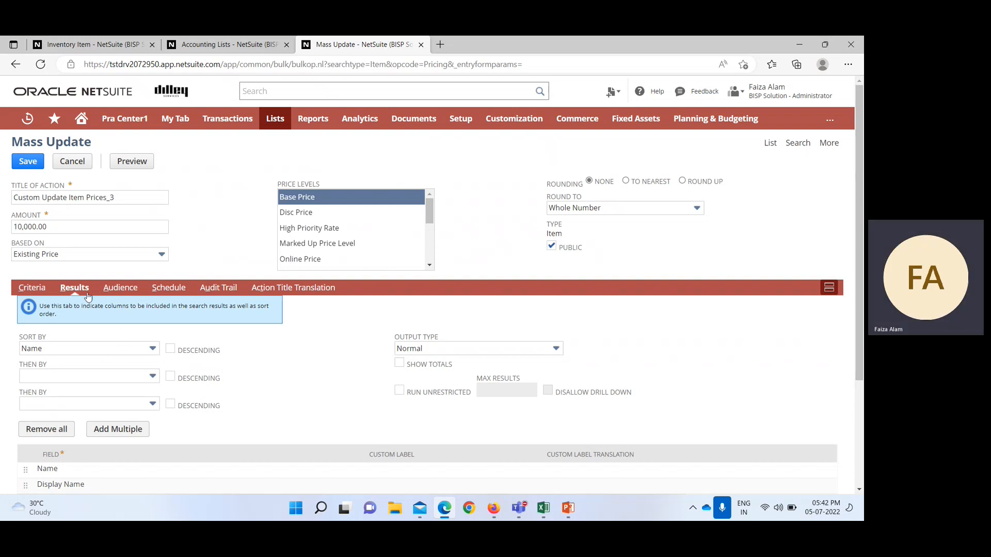
- Schedule the mass update as a weekly event every Tuesday from 5-July-2022 with no end date, and save it
{"action": "left_click", "coordinate": [178, 290]}
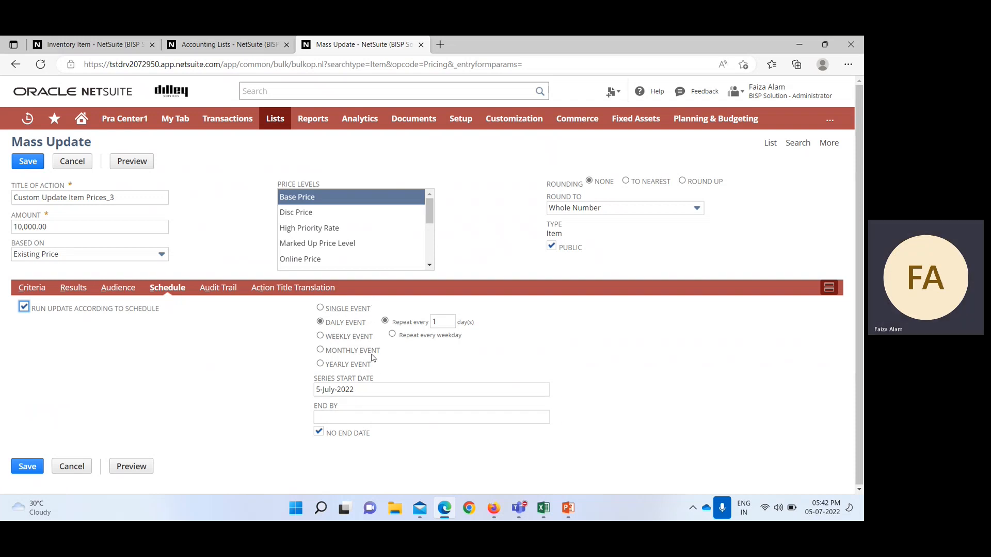
{"action": "left_click", "coordinate": [323, 310]}
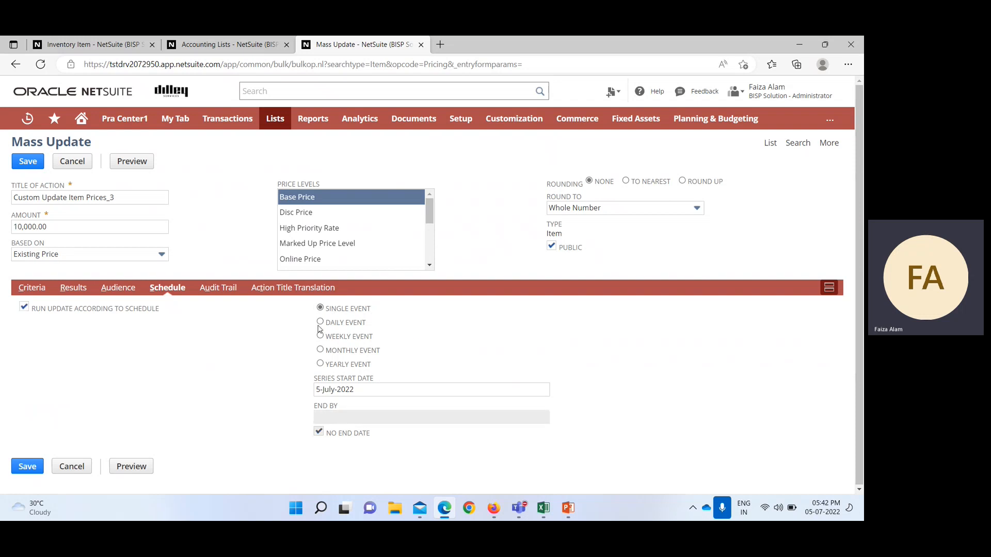
{"action": "left_click", "coordinate": [321, 323]}
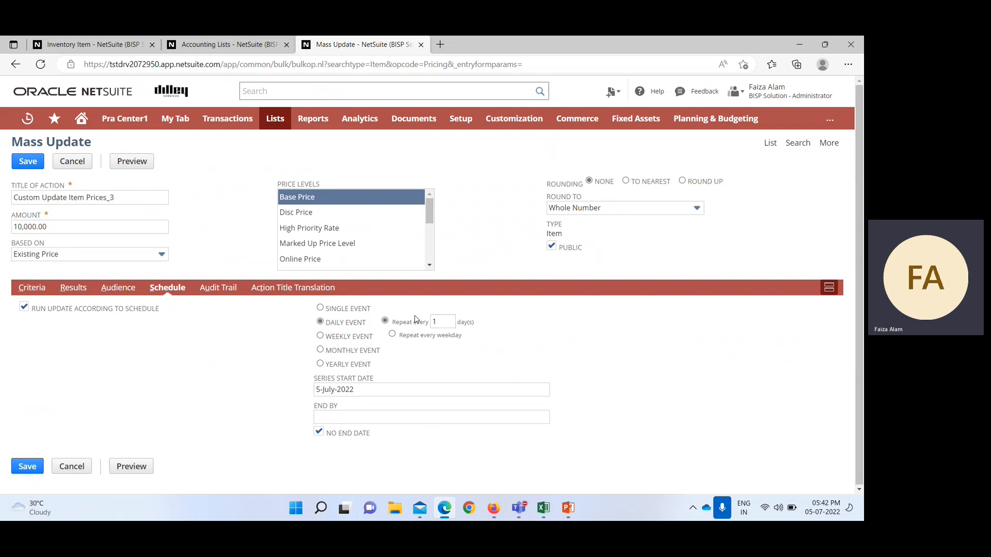
{"action": "left_click", "coordinate": [325, 338]}
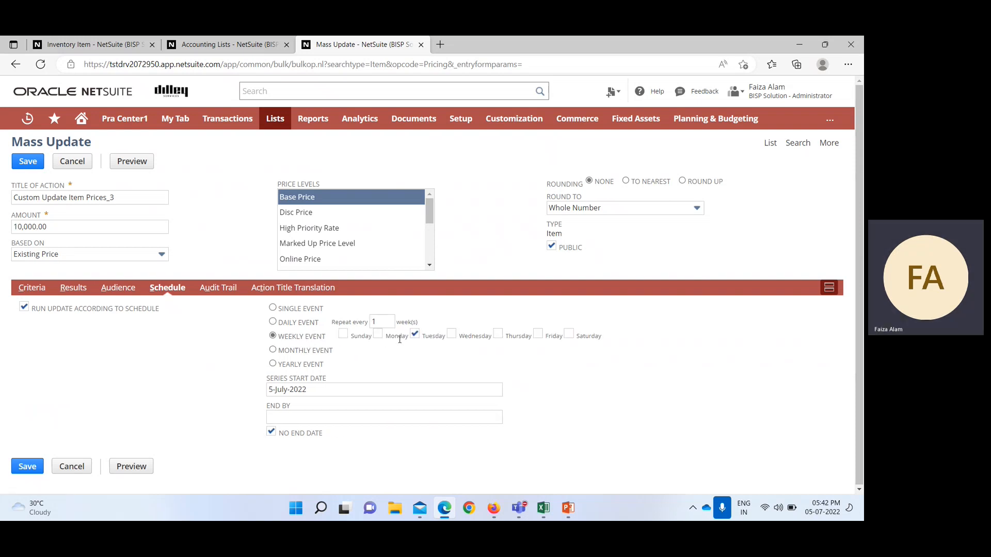
{"action": "left_click", "coordinate": [273, 350]}
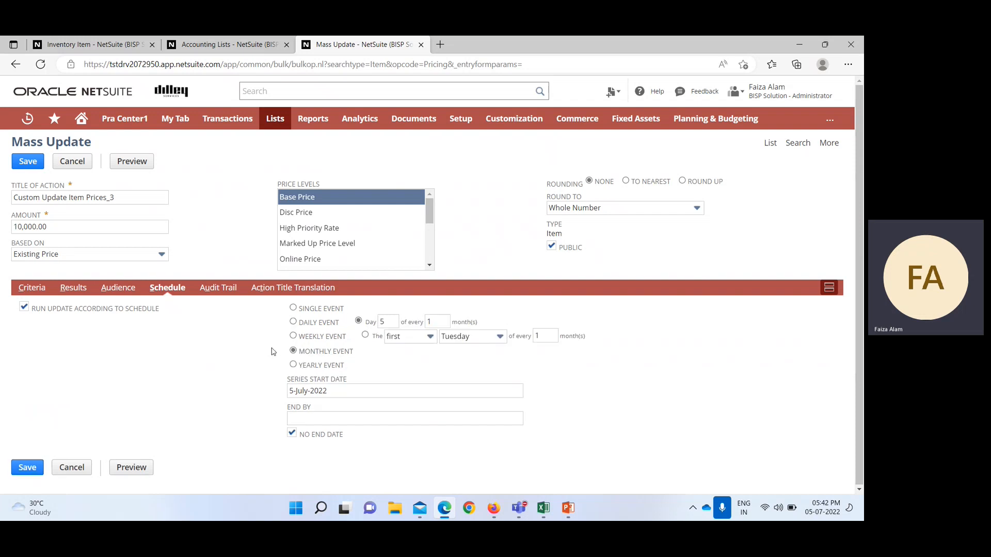
{"action": "left_click", "coordinate": [293, 365]}
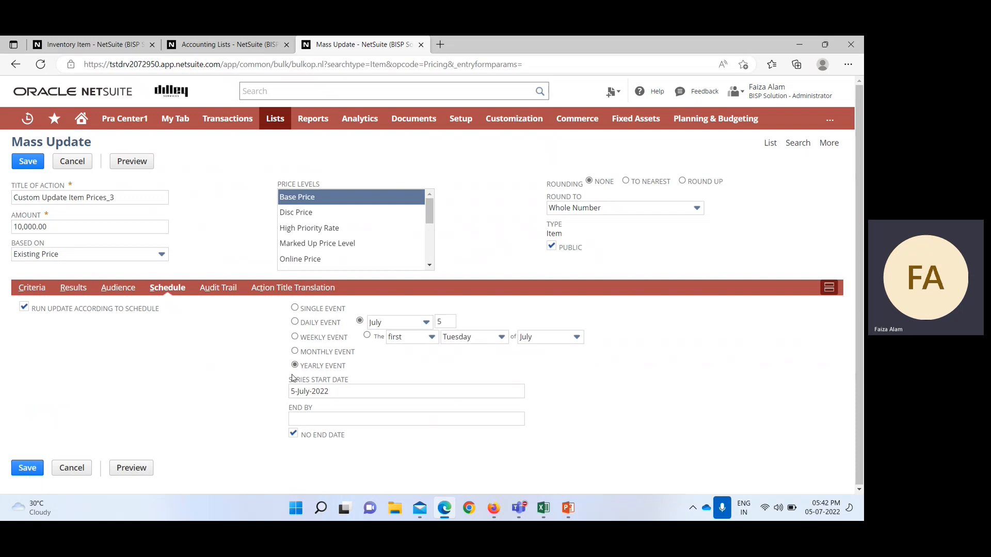
{"action": "left_click", "coordinate": [295, 338]}
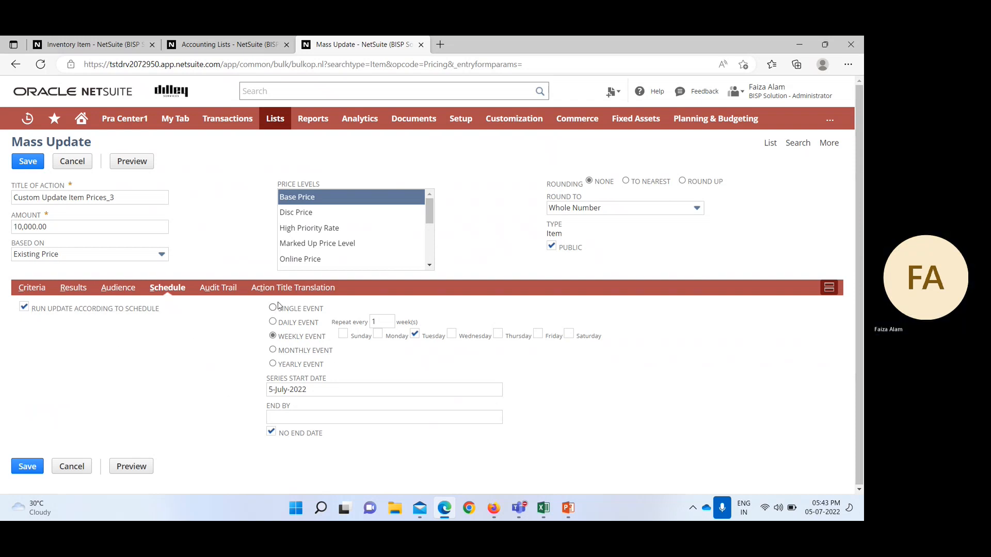
{"action": "left_click", "coordinate": [26, 162]}
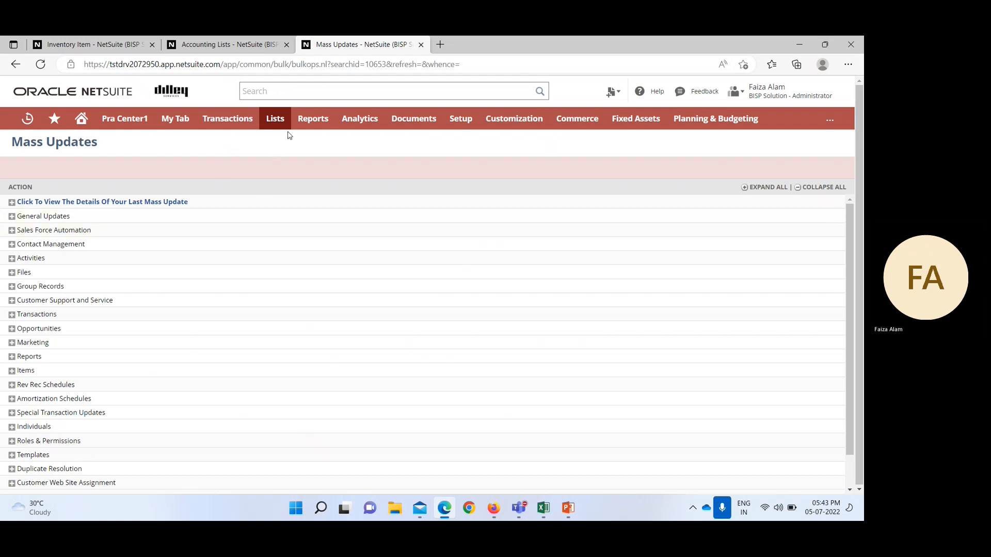
- Open the saved mass updates list and preview Custom Update Item Prices_3
{"action": "mouse_move", "coordinate": [272, 121]}
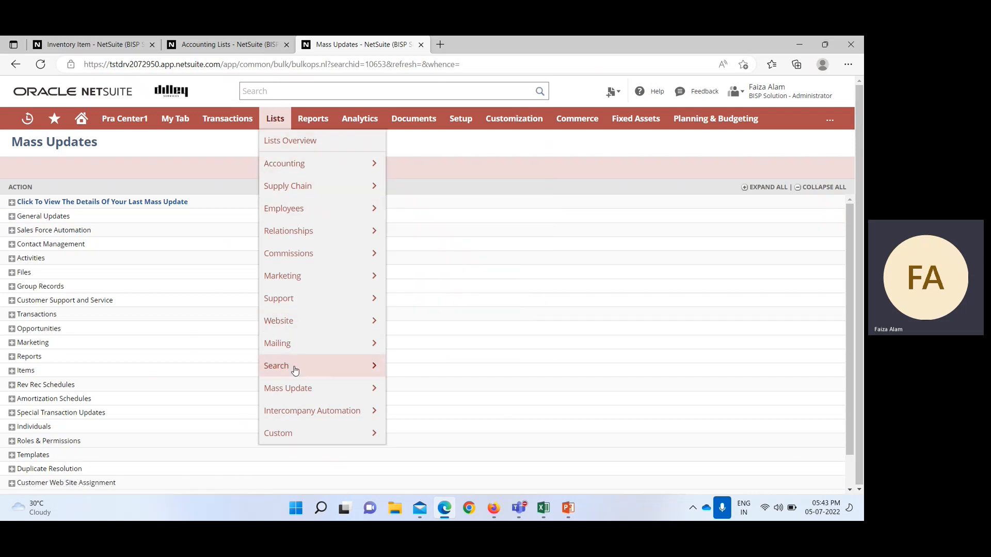
{"action": "mouse_move", "coordinate": [305, 388]}
{"action": "left_click", "coordinate": [439, 377]}
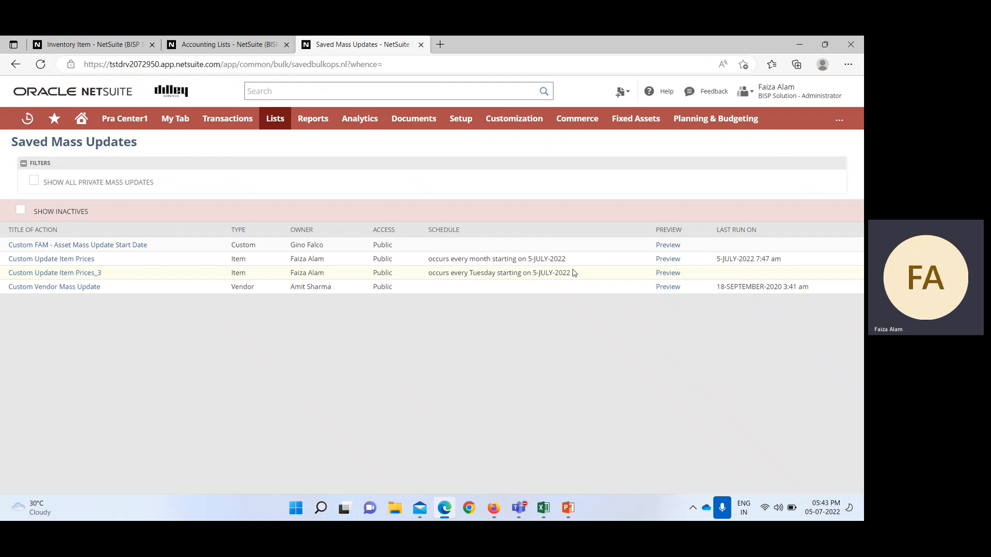
{"action": "left_click", "coordinate": [666, 277]}
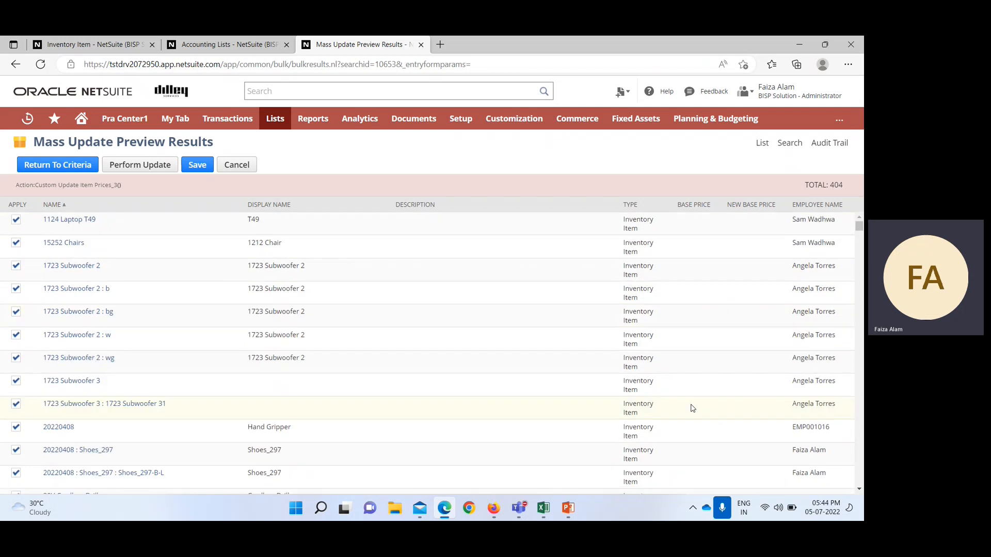
- Compare the current base prices with the new base prices across the items in the preview results
{"action": "scroll", "coordinate": [692, 408], "scroll_direction": "down", "scroll_amount": 5}
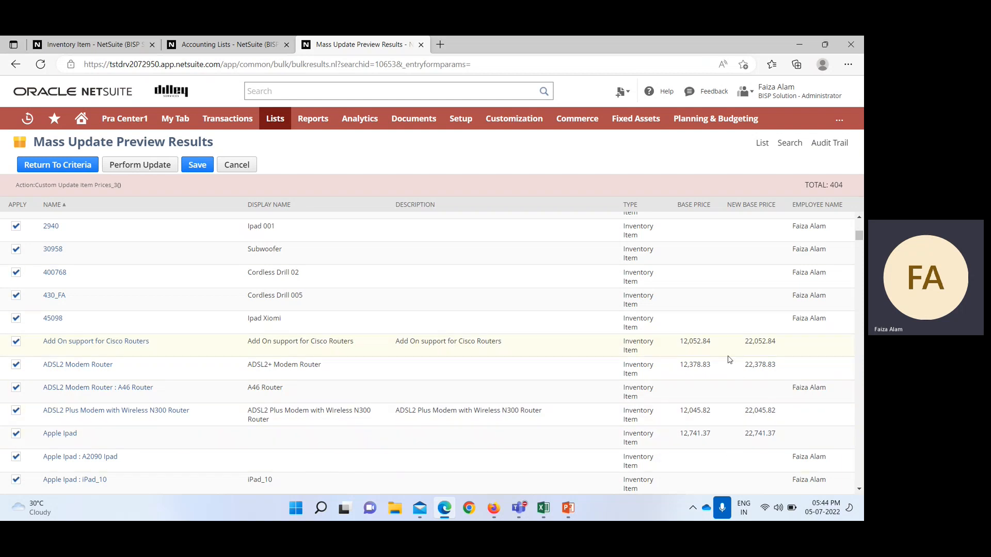
{"action": "scroll", "coordinate": [730, 485], "scroll_direction": "down", "scroll_amount": 4}
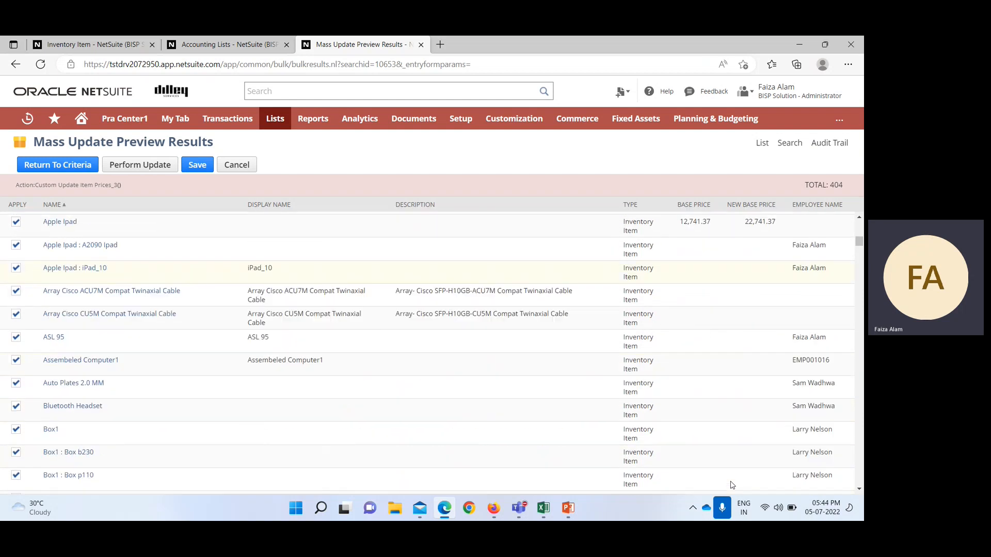
{"action": "scroll", "coordinate": [730, 485], "scroll_direction": "up", "scroll_amount": 6}
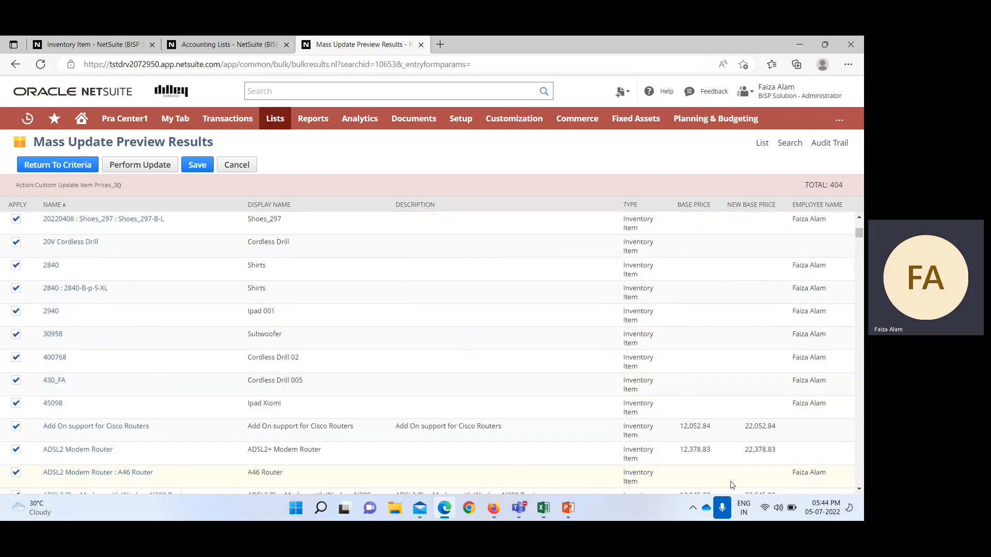
{"action": "scroll", "coordinate": [730, 485], "scroll_direction": "up", "scroll_amount": 3}
{"action": "scroll", "coordinate": [730, 485], "scroll_direction": "down", "scroll_amount": 5}
{"action": "scroll", "coordinate": [731, 485], "scroll_direction": "down", "scroll_amount": 1}
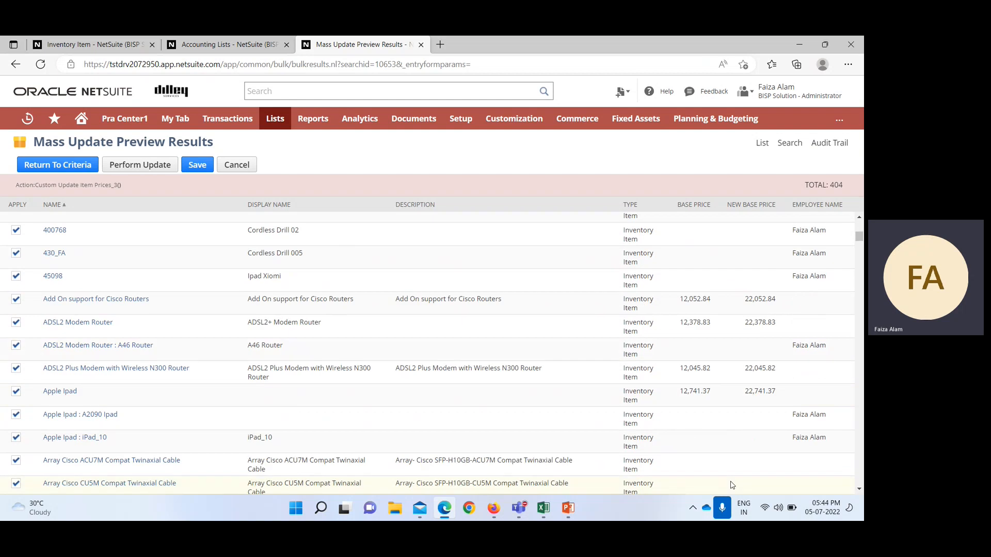
{"action": "scroll", "coordinate": [732, 485], "scroll_direction": "up", "scroll_amount": 6}
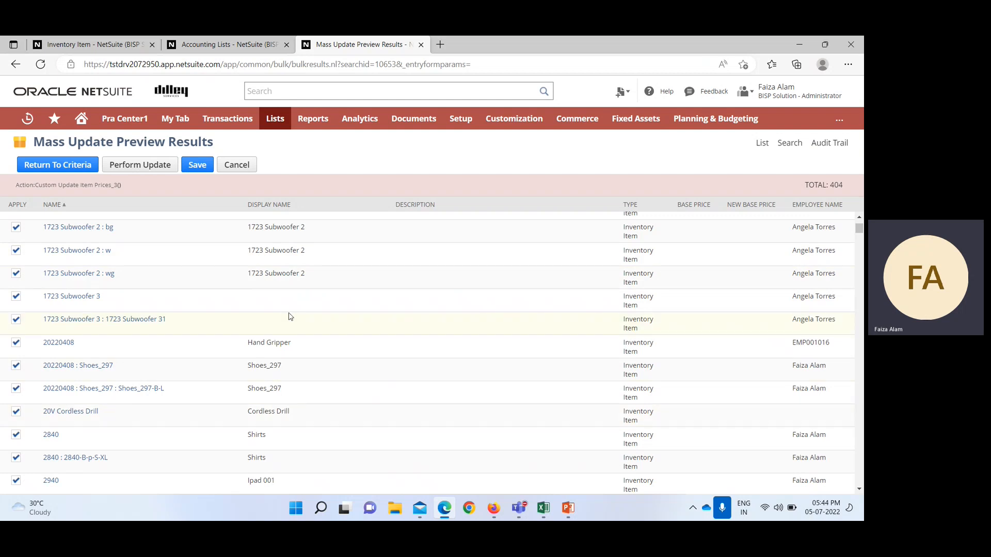
- Run the Custom Update Item Prices_3 mass update on the previewed items, check its progress, and close the completion page
{"action": "scroll", "coordinate": [89, 363], "scroll_direction": "up", "scroll_amount": 2}
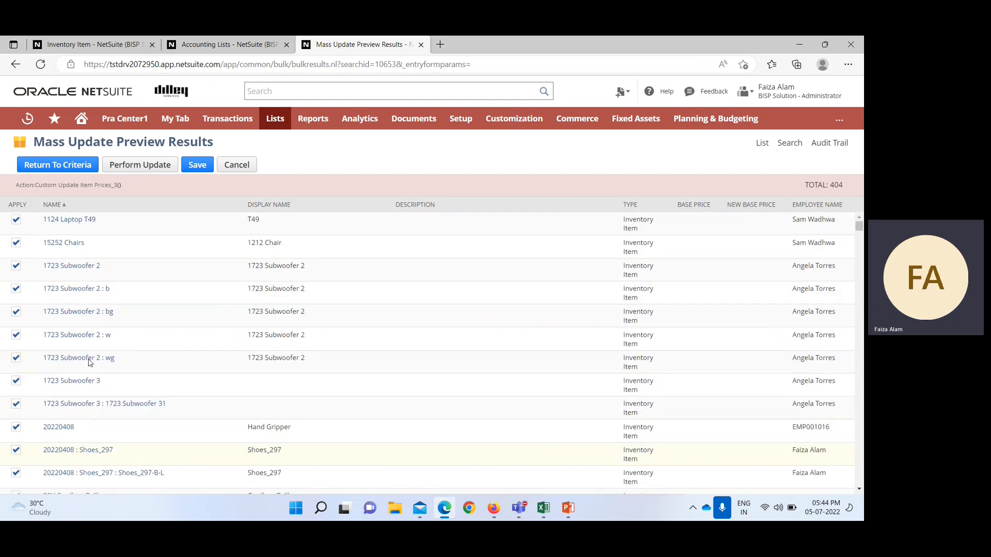
{"action": "scroll", "coordinate": [524, 392], "scroll_direction": "down", "scroll_amount": 10}
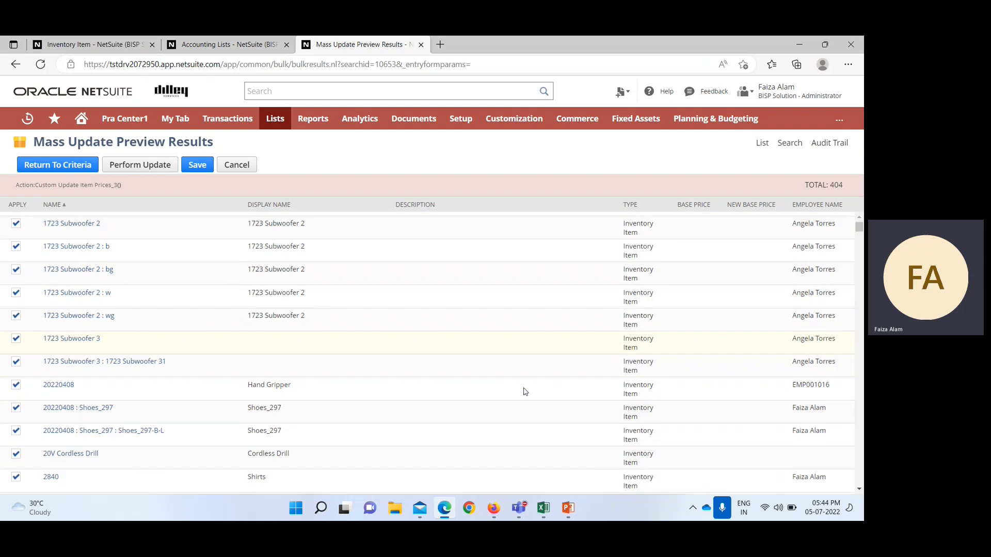
{"action": "scroll", "coordinate": [728, 310], "scroll_direction": "up", "scroll_amount": 2}
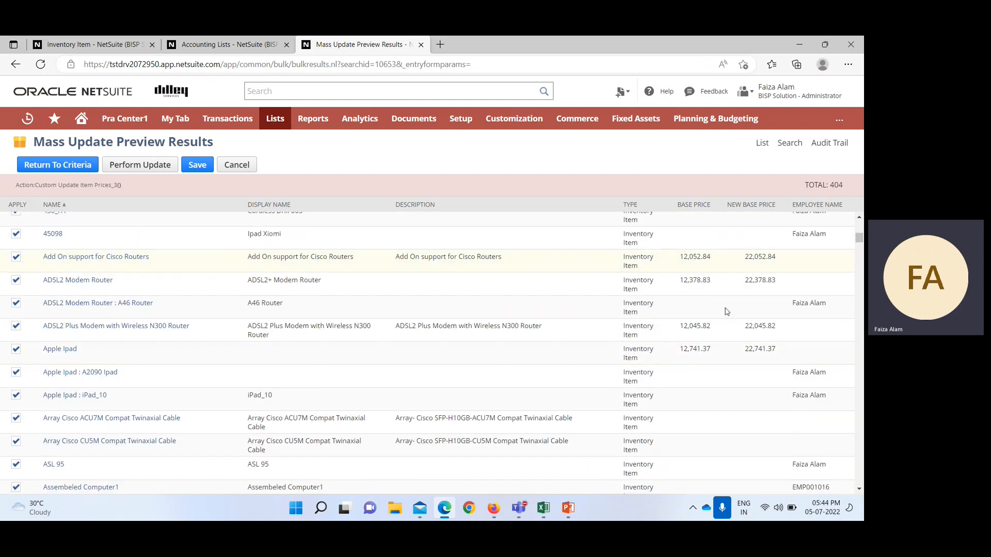
{"action": "scroll", "coordinate": [695, 436], "scroll_direction": "up", "scroll_amount": 1}
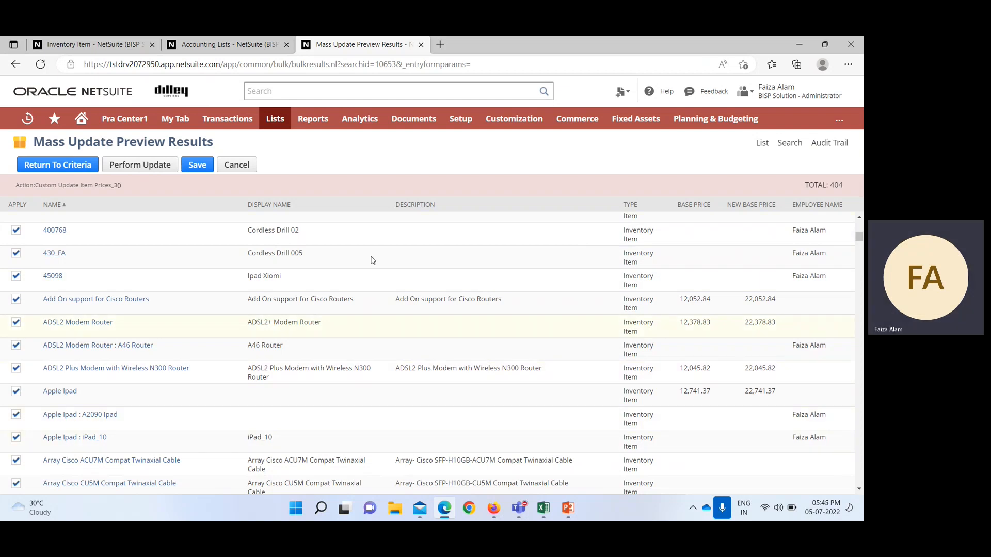
{"action": "left_click", "coordinate": [142, 166]}
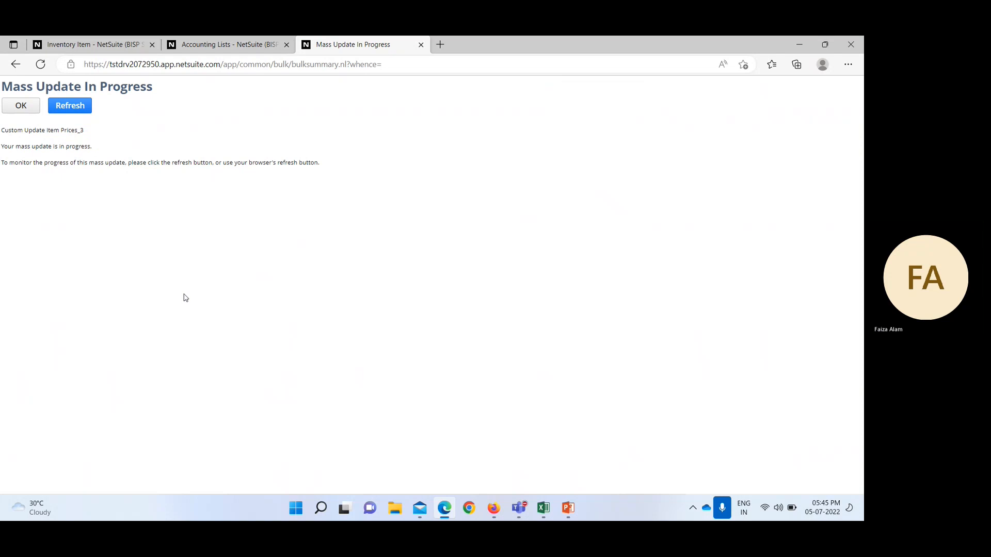
{"action": "left_click", "coordinate": [82, 106]}
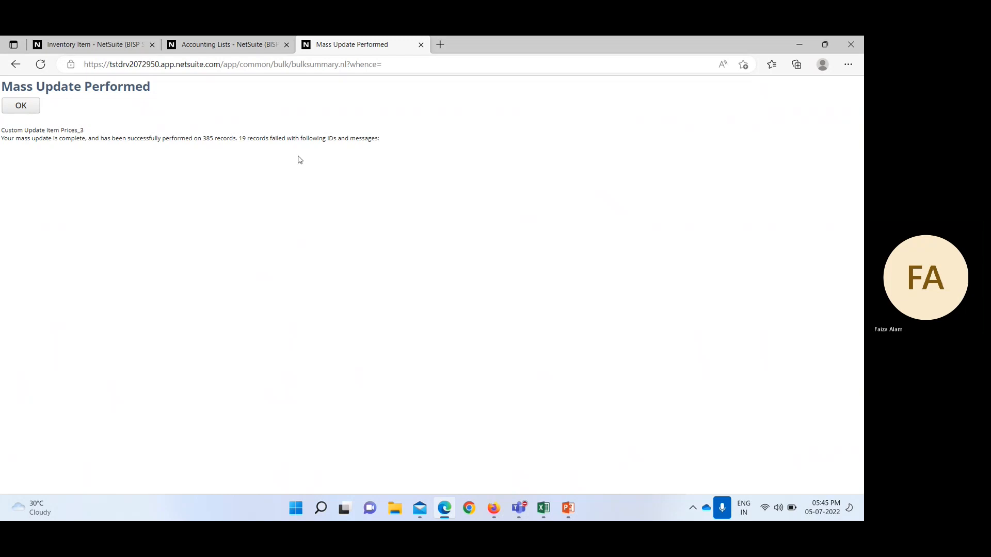
{"action": "left_click", "coordinate": [37, 105]}
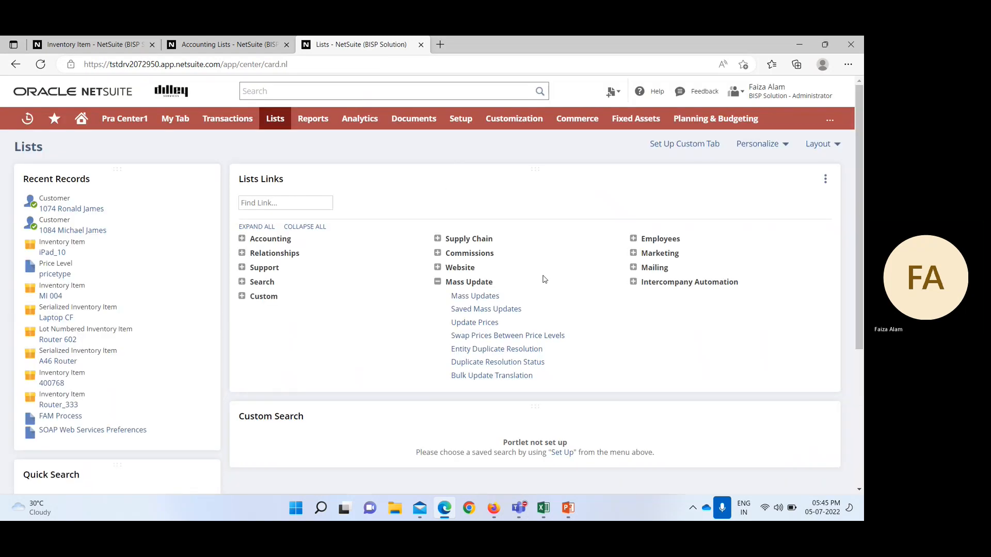
- Open the saved mass updates list to check the schedule and last run of Custom Update Item Prices_3
{"action": "mouse_move", "coordinate": [275, 119]}
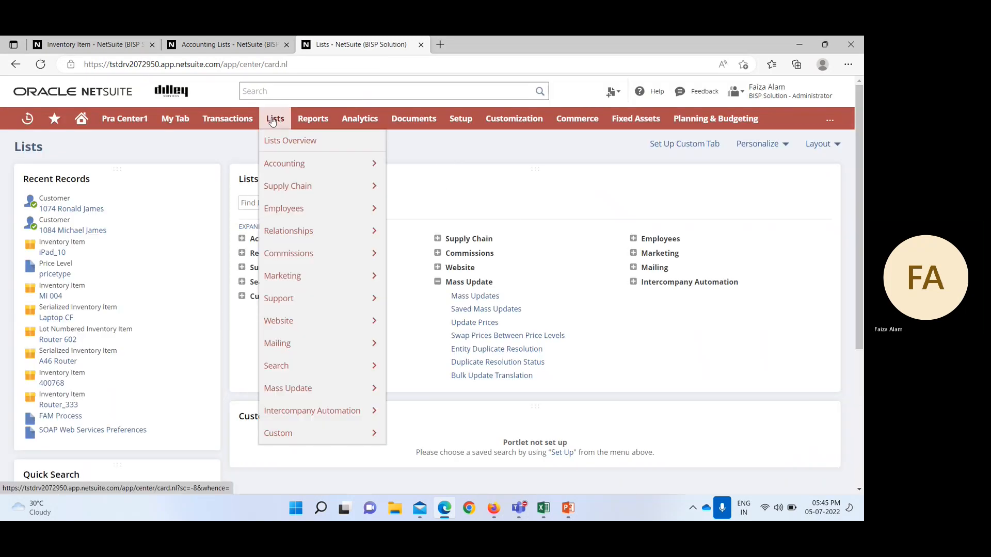
{"action": "mouse_move", "coordinate": [325, 392]}
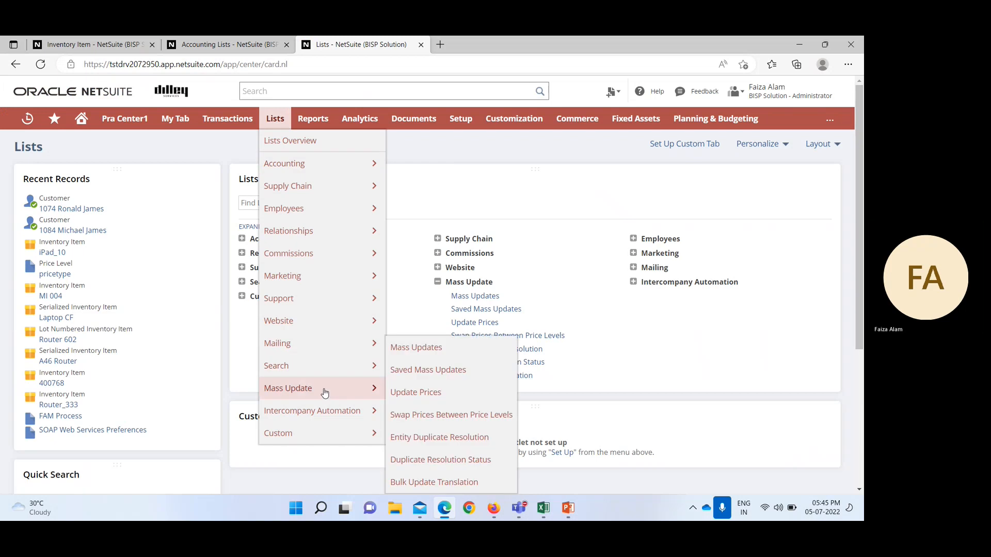
{"action": "left_click", "coordinate": [476, 369]}
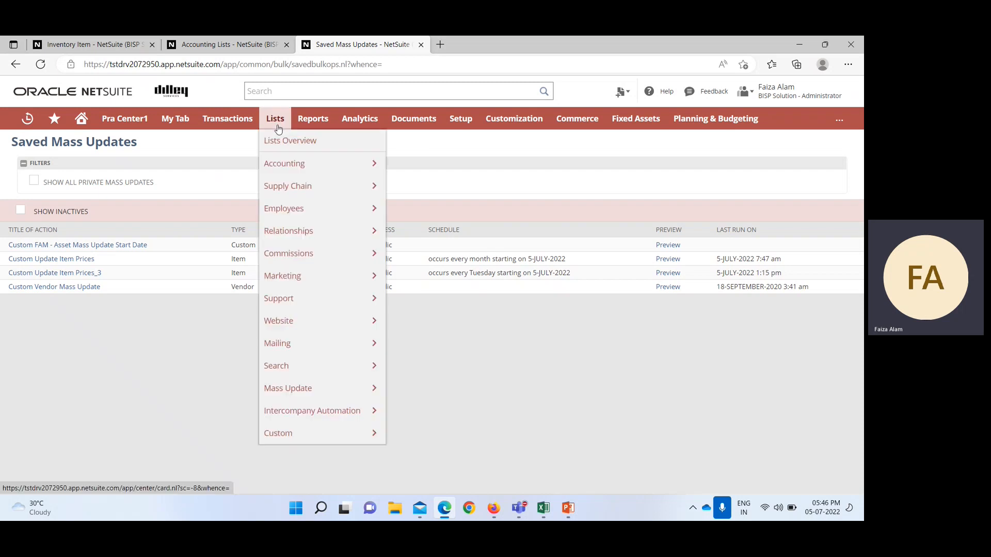
- Open the Generate Price Lists page for customer transactions
{"action": "mouse_move", "coordinate": [241, 121]}
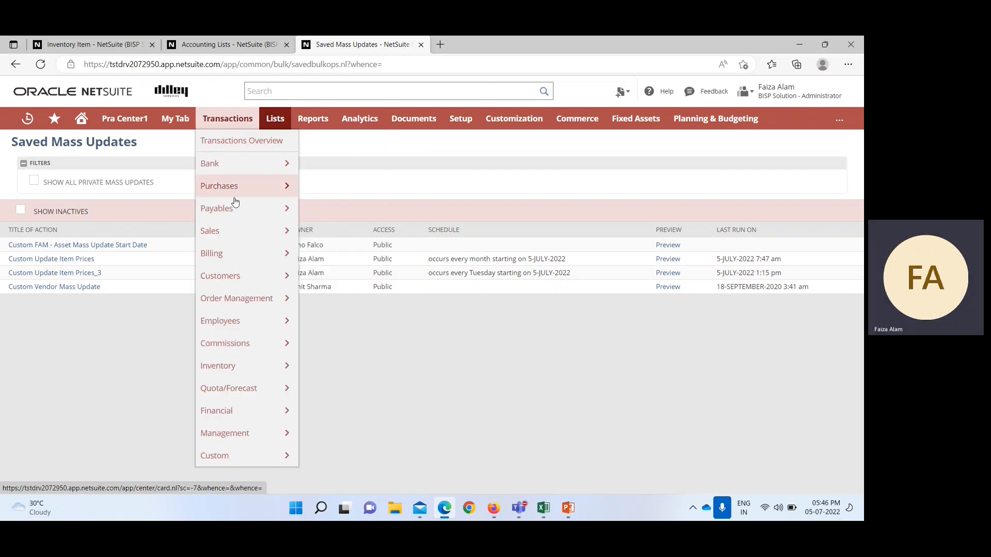
{"action": "mouse_move", "coordinate": [224, 274]}
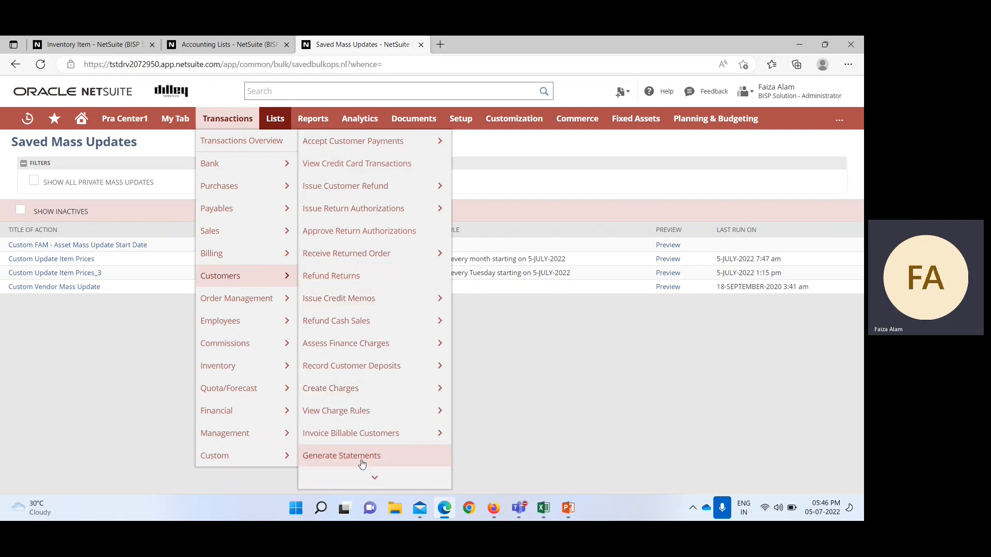
{"action": "mouse_move", "coordinate": [375, 475]}
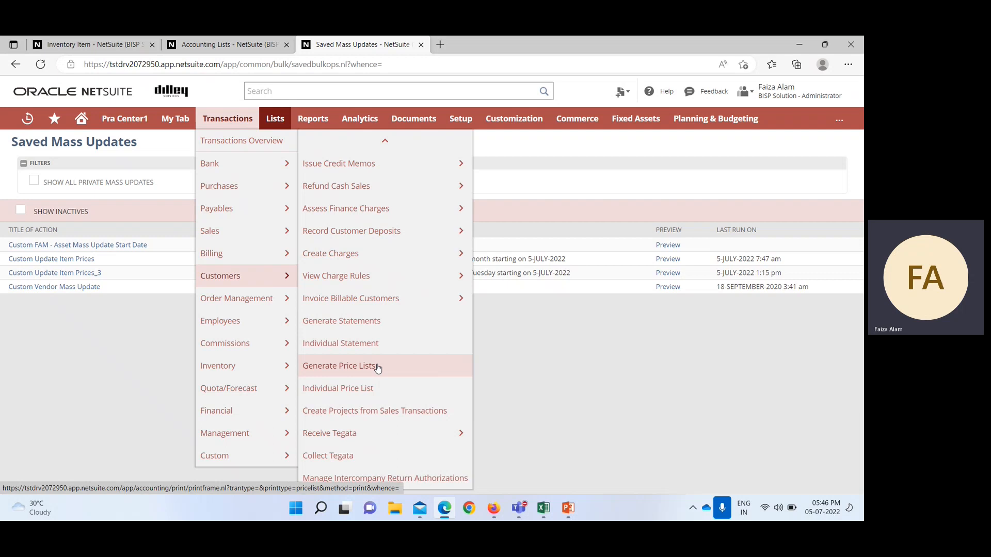
{"action": "left_click", "coordinate": [378, 368]}
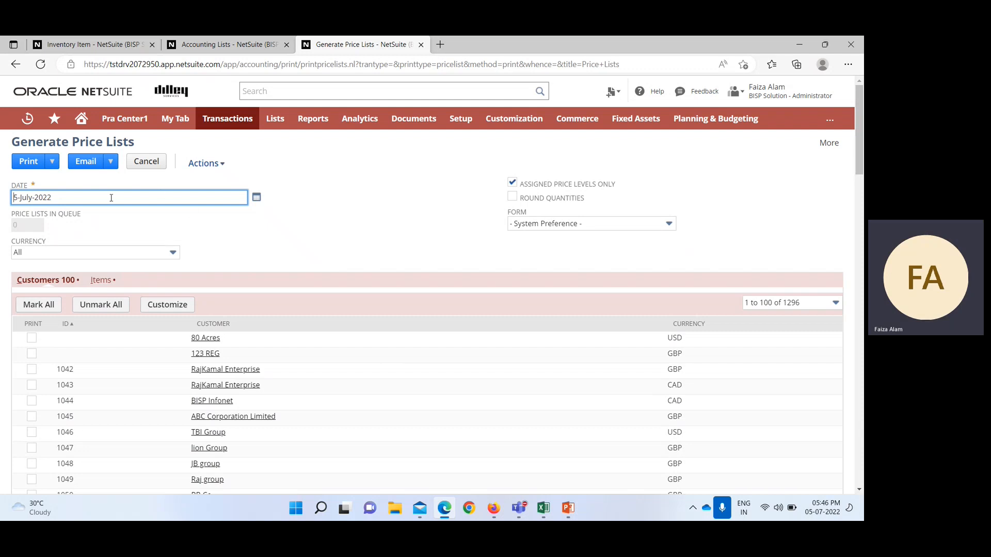
- Select the customer Excel Ltd. and print its price list
{"action": "scroll", "coordinate": [301, 236], "scroll_direction": "down", "scroll_amount": 3}
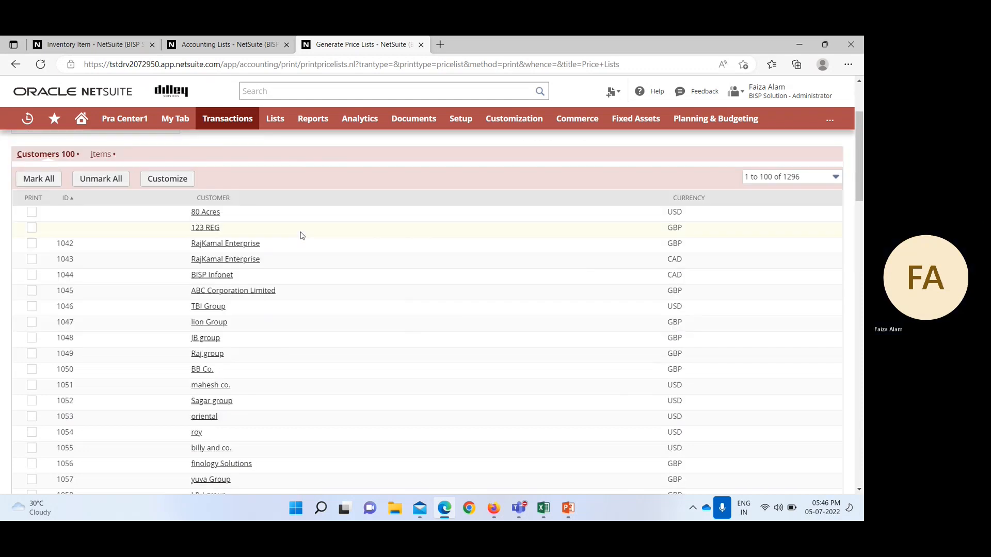
{"action": "scroll", "coordinate": [302, 235], "scroll_direction": "down", "scroll_amount": 1}
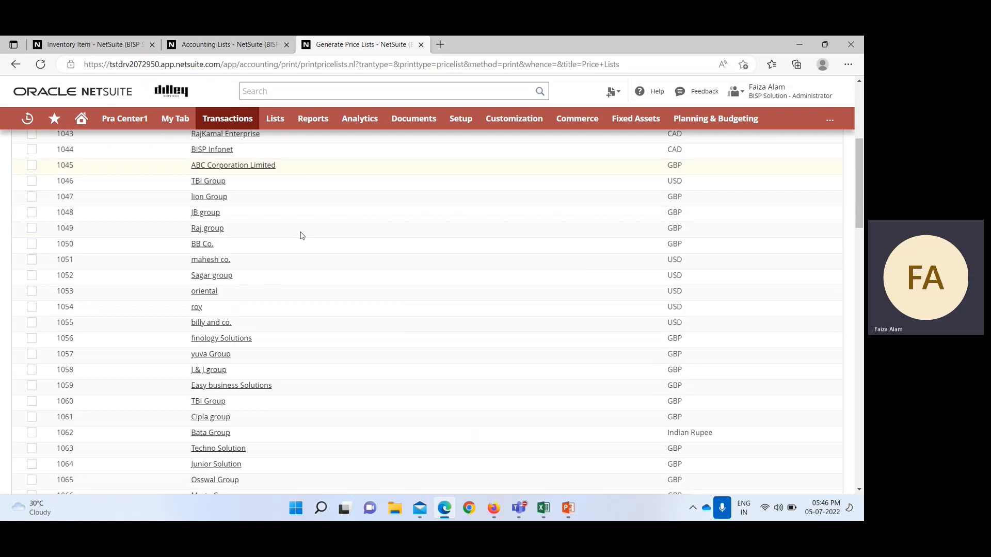
{"action": "scroll", "coordinate": [301, 236], "scroll_direction": "down", "scroll_amount": 2}
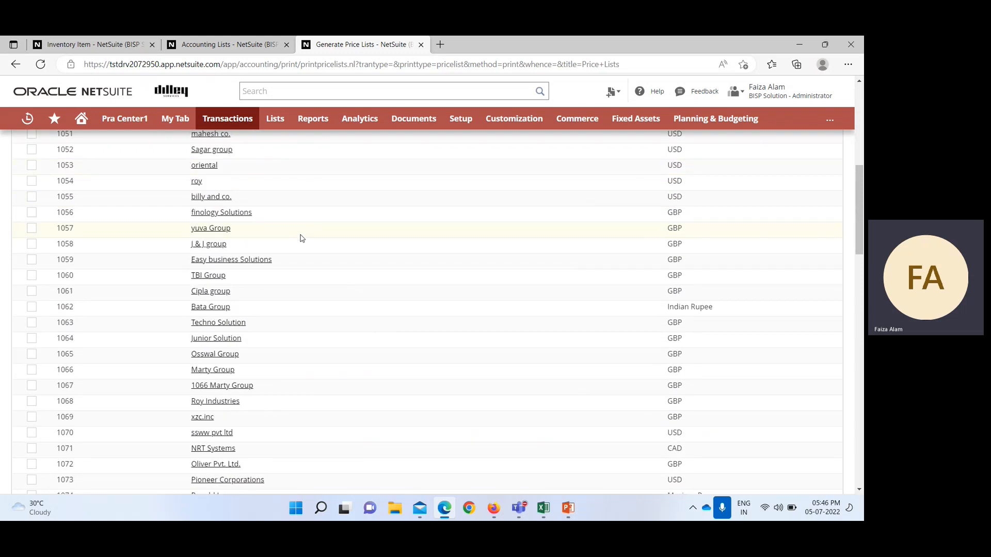
{"action": "scroll", "coordinate": [302, 238], "scroll_direction": "down", "scroll_amount": 3}
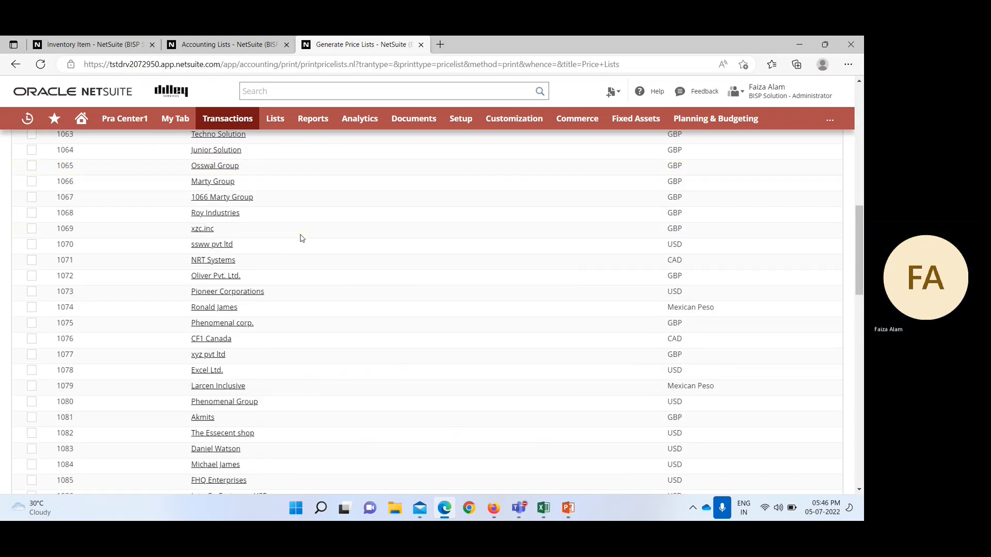
{"action": "left_click", "coordinate": [30, 375]}
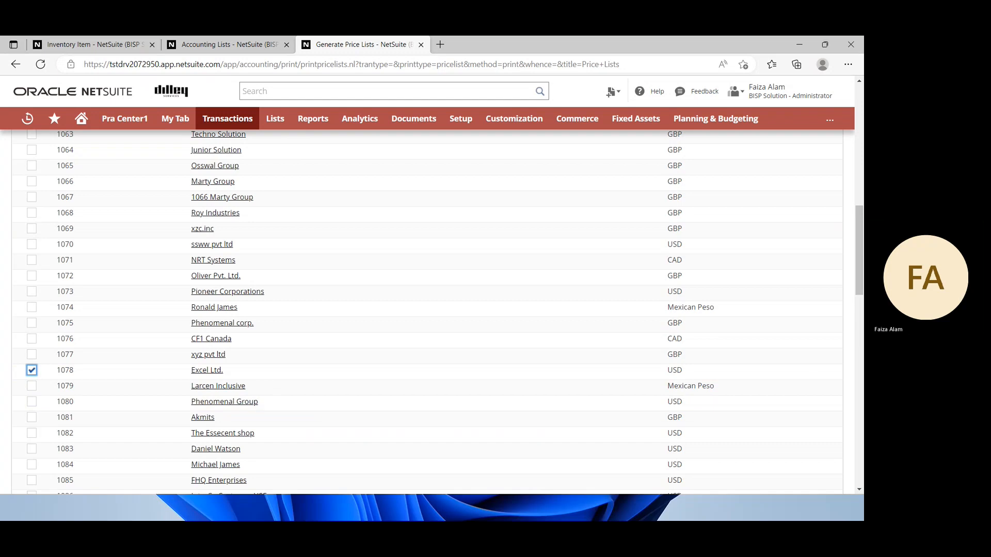
{"action": "scroll", "coordinate": [330, 439], "scroll_direction": "up", "scroll_amount": 5}
{"action": "scroll", "coordinate": [340, 416], "scroll_direction": "up", "scroll_amount": 5}
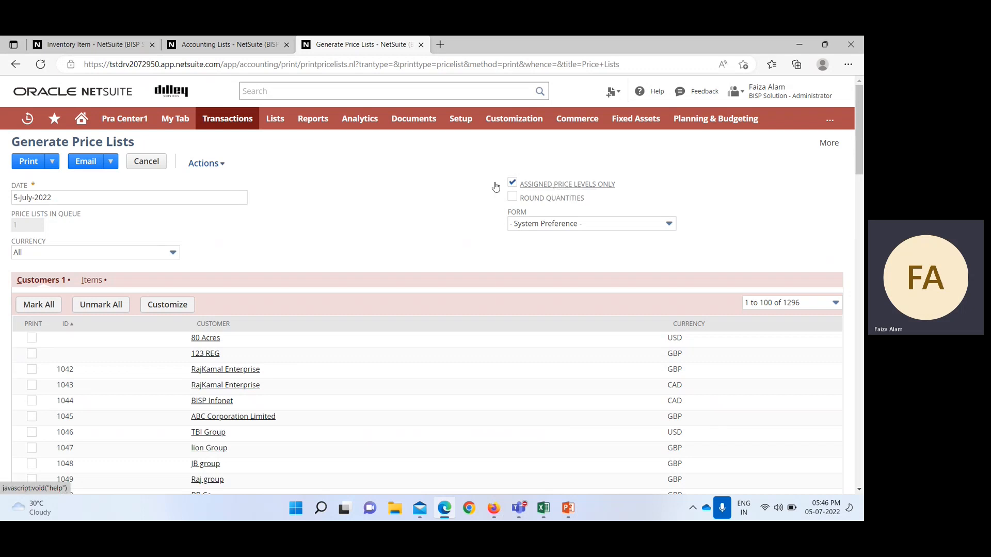
{"action": "left_click", "coordinate": [30, 162]}
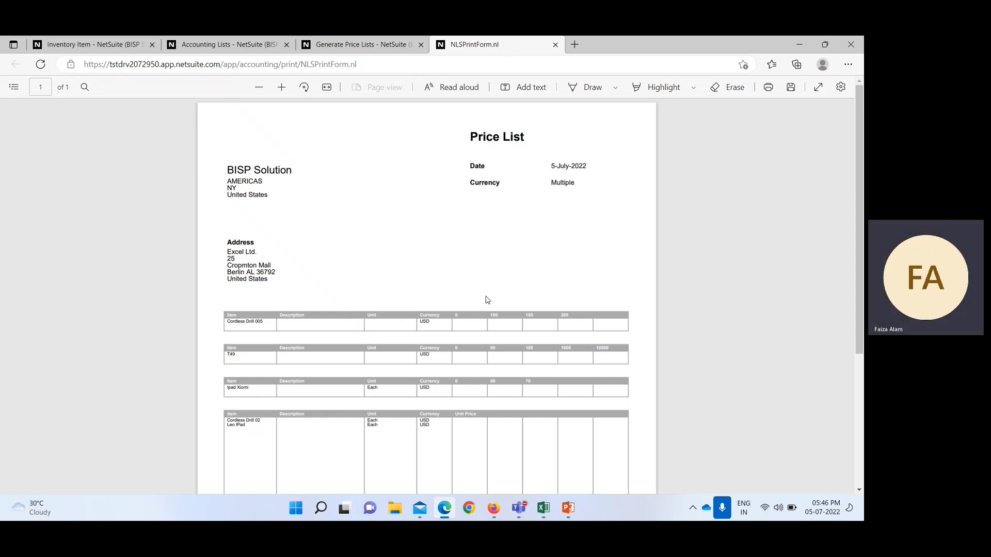
- Review the items and quantity price columns on the Excel Ltd. price list, and close the document
{"action": "scroll", "coordinate": [488, 299], "scroll_direction": "down", "scroll_amount": 1}
{"action": "scroll", "coordinate": [523, 290], "scroll_direction": "up", "scroll_amount": 1}
{"action": "scroll", "coordinate": [525, 290], "scroll_direction": "down", "scroll_amount": 1}
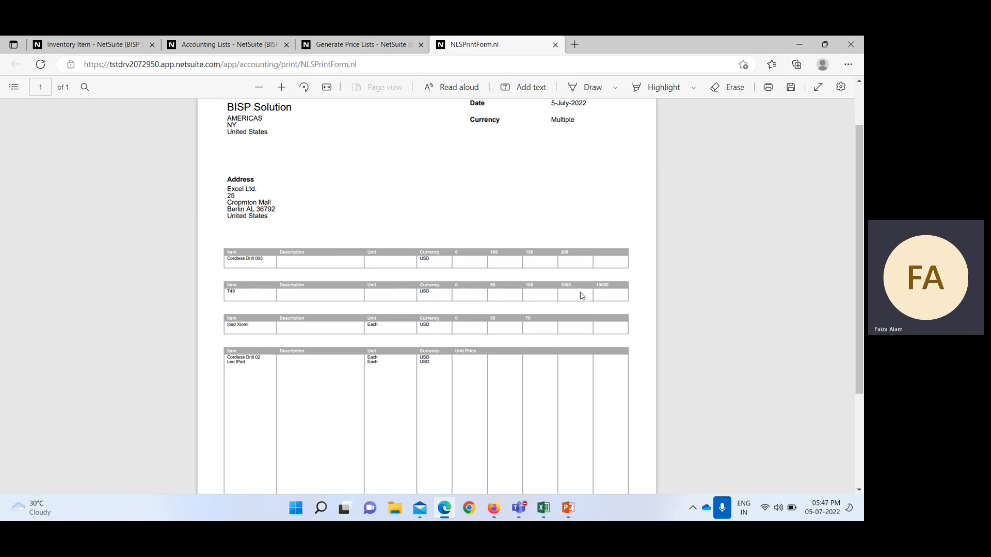
{"action": "scroll", "coordinate": [562, 347], "scroll_direction": "down", "scroll_amount": 2}
{"action": "scroll", "coordinate": [563, 347], "scroll_direction": "up", "scroll_amount": 4}
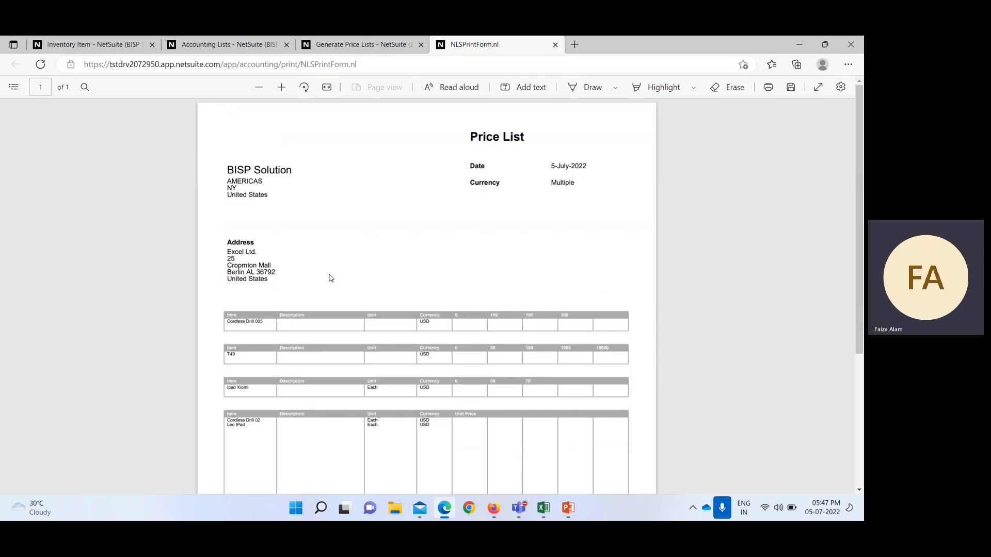
{"action": "left_click", "coordinate": [555, 44]}
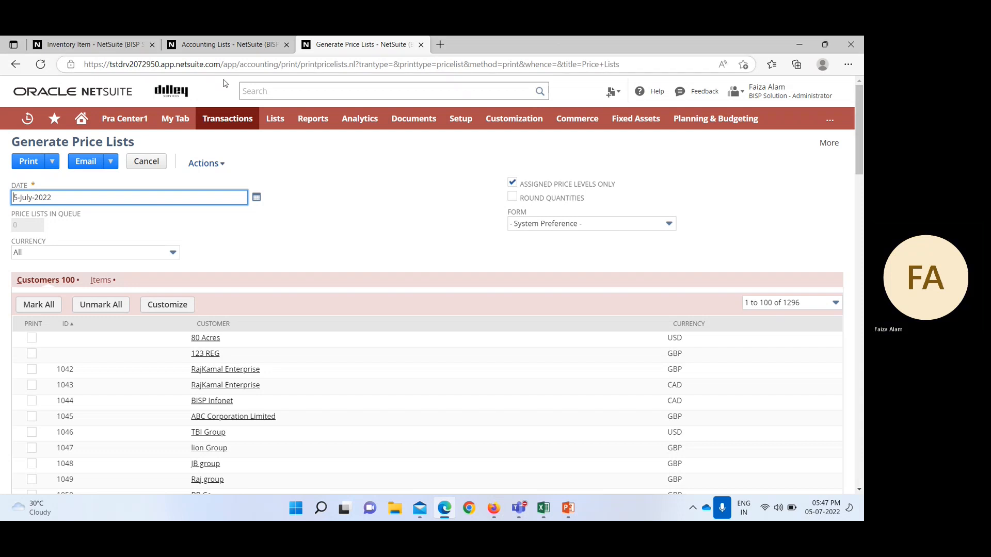
- Open the items list, view the iPad_10 inventory item record, and return to the list
{"action": "mouse_move", "coordinate": [274, 121]}
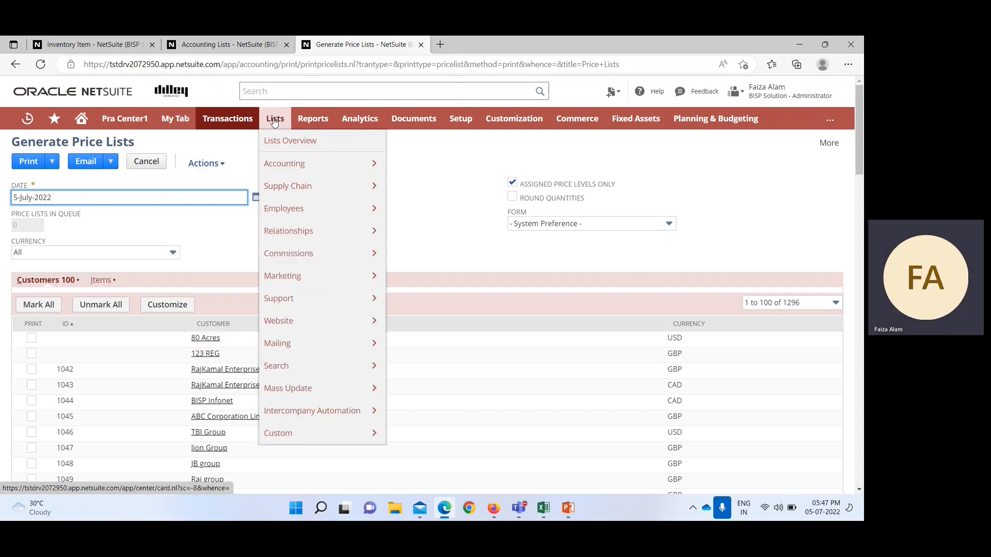
{"action": "mouse_move", "coordinate": [376, 163]}
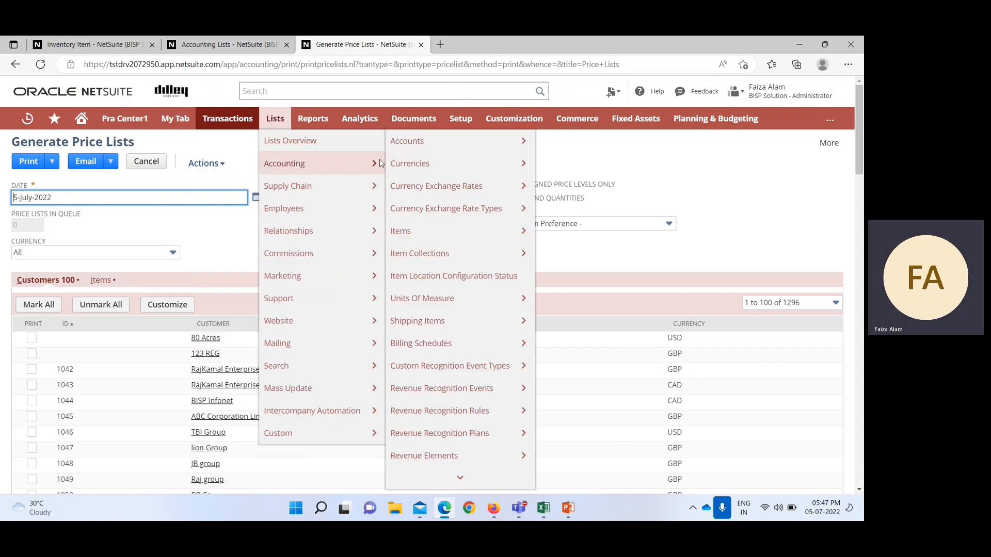
{"action": "left_click", "coordinate": [443, 235]}
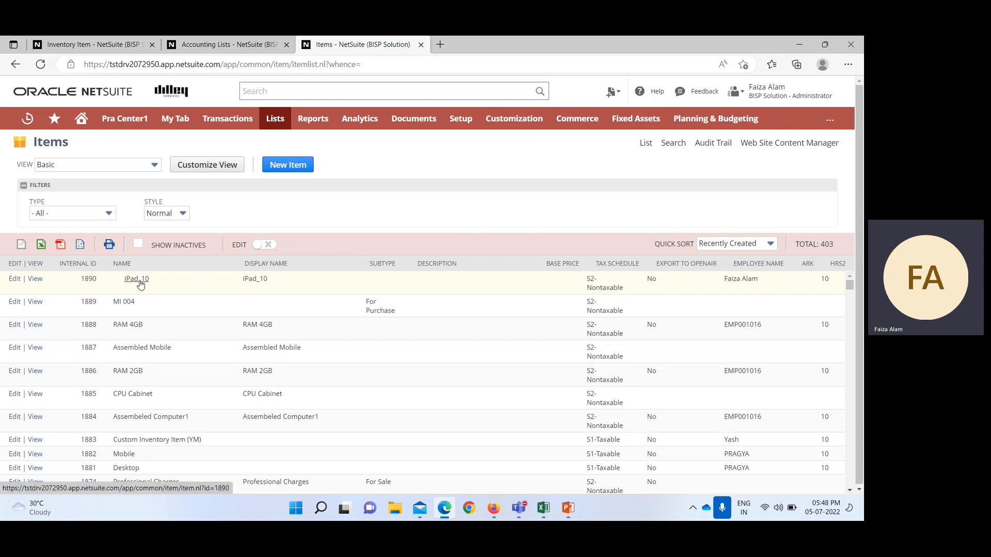
{"action": "left_click", "coordinate": [35, 280]}
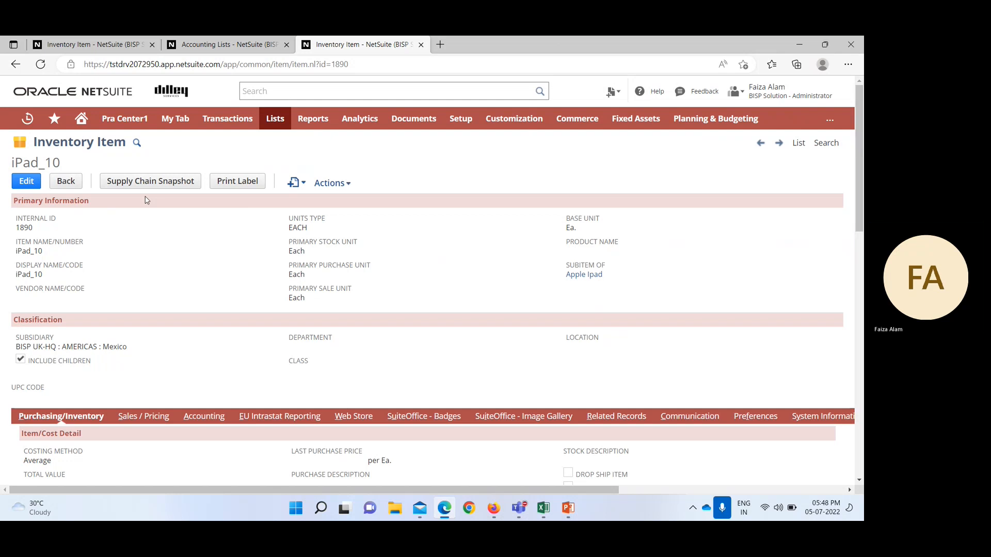
{"action": "scroll", "coordinate": [162, 233], "scroll_direction": "down", "scroll_amount": 3}
{"action": "scroll", "coordinate": [164, 236], "scroll_direction": "up", "scroll_amount": 3}
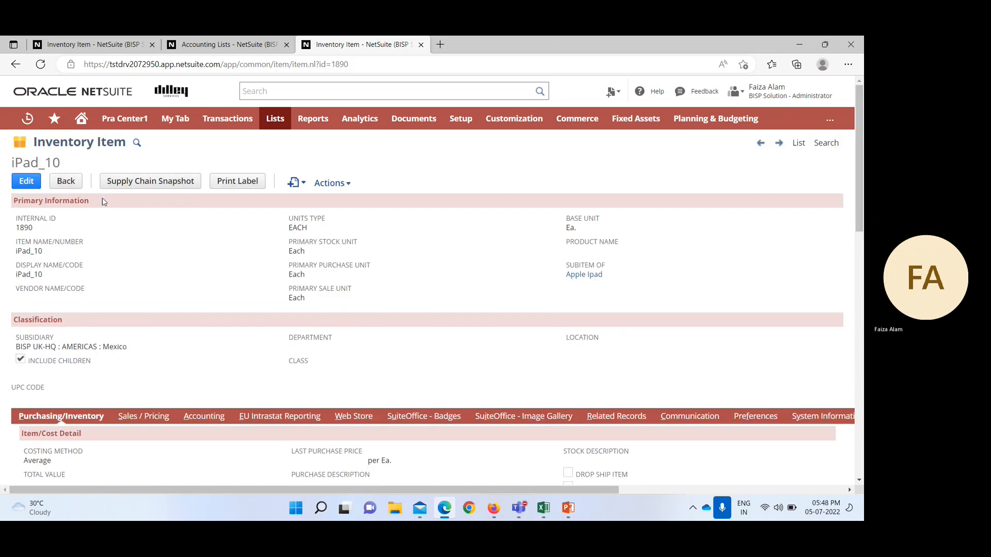
{"action": "left_click", "coordinate": [65, 182]}
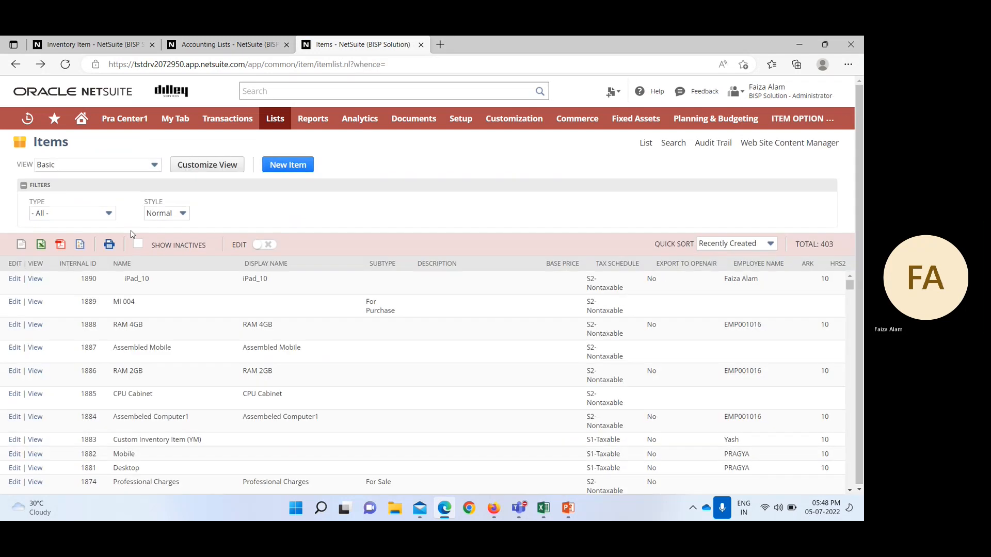
- Find "MI 00" on the items list page and open the MI 004 item record for viewing
{"action": "mouse_move", "coordinate": [136, 282]}
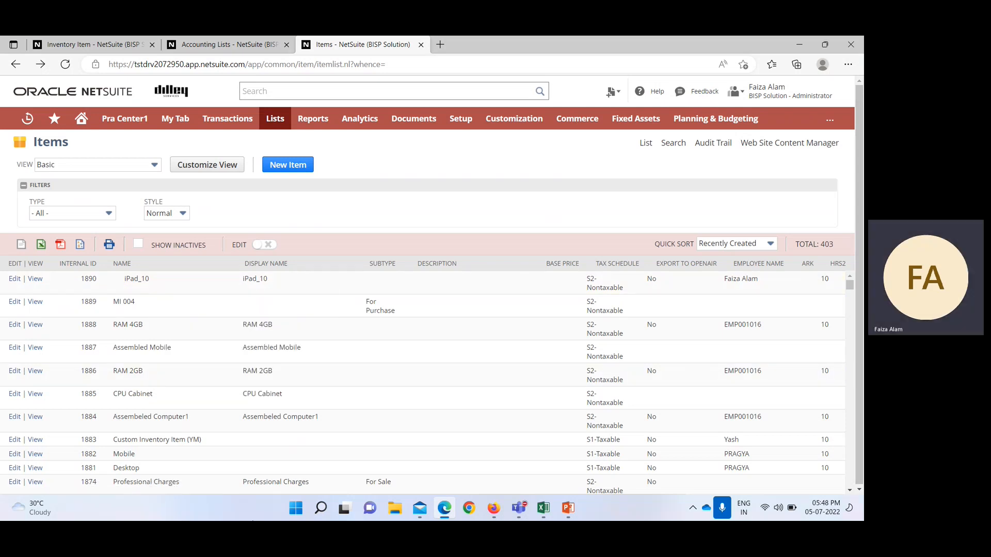
{"action": "key", "text": "ctrl+f"}
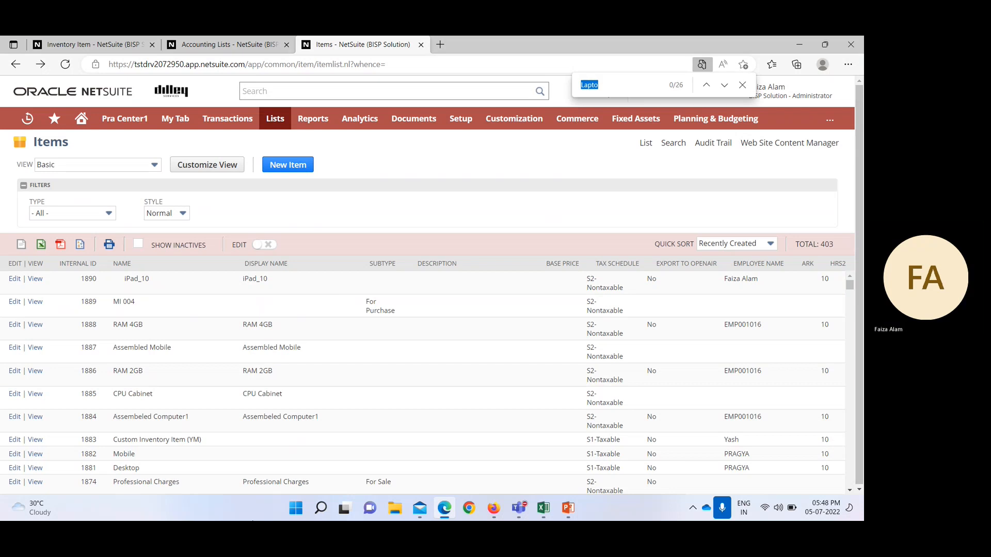
{"action": "type", "text": "MI"}
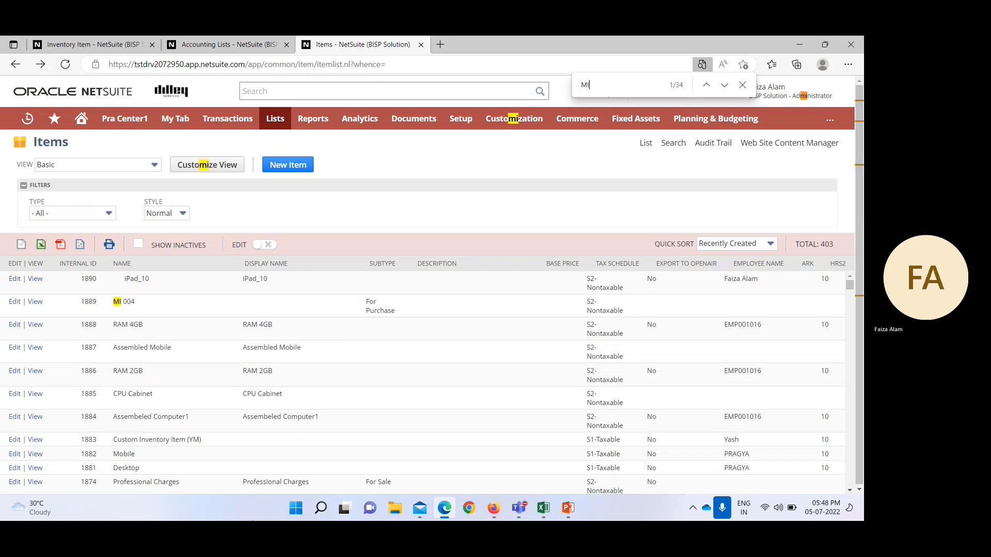
{"action": "type", "text": "00"}
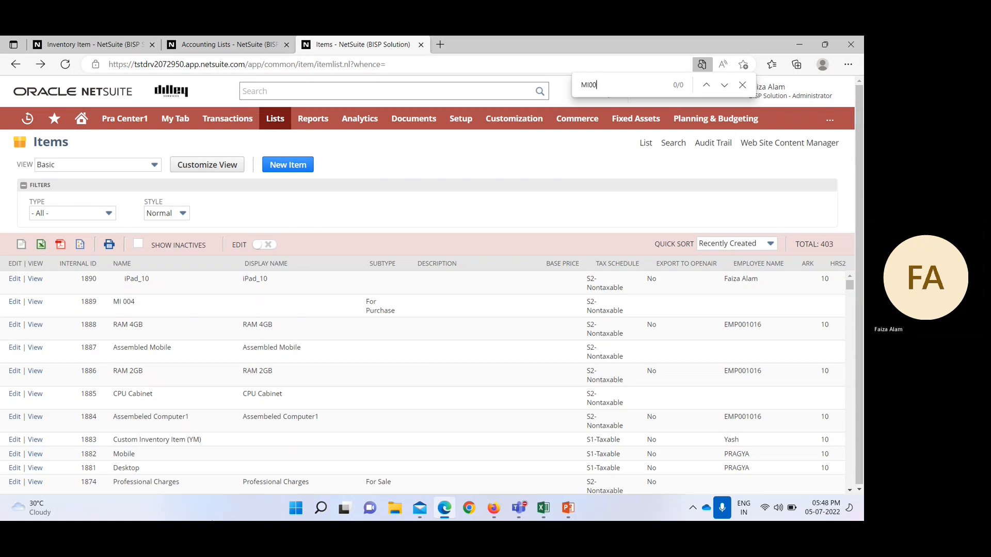
{"action": "key", "text": "BackSpace"}
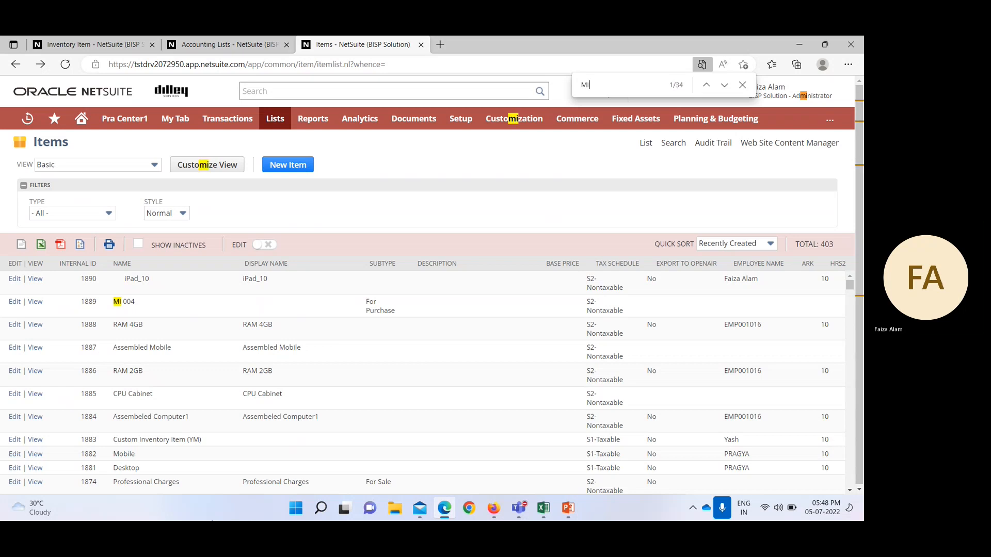
{"action": "type", "text": "00"}
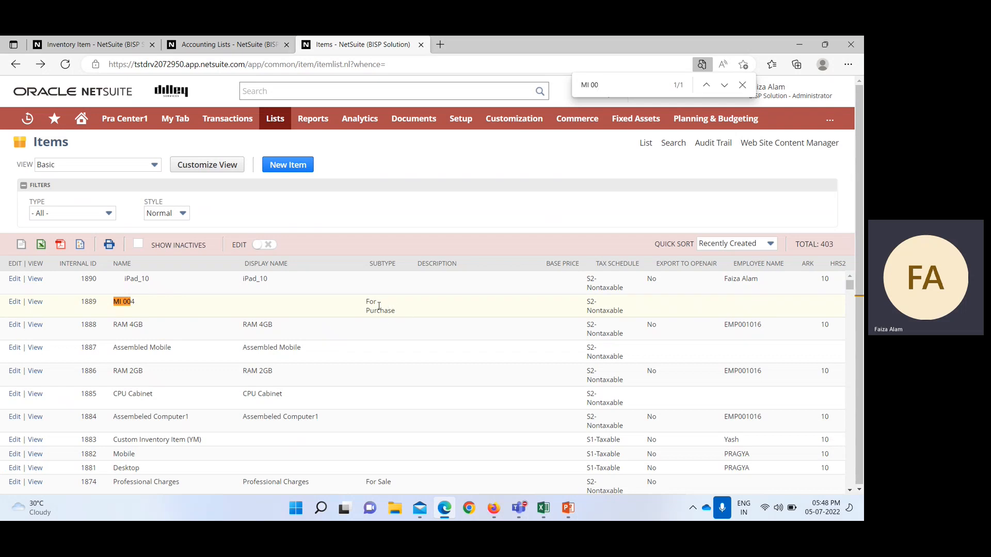
{"action": "left_click", "coordinate": [36, 304]}
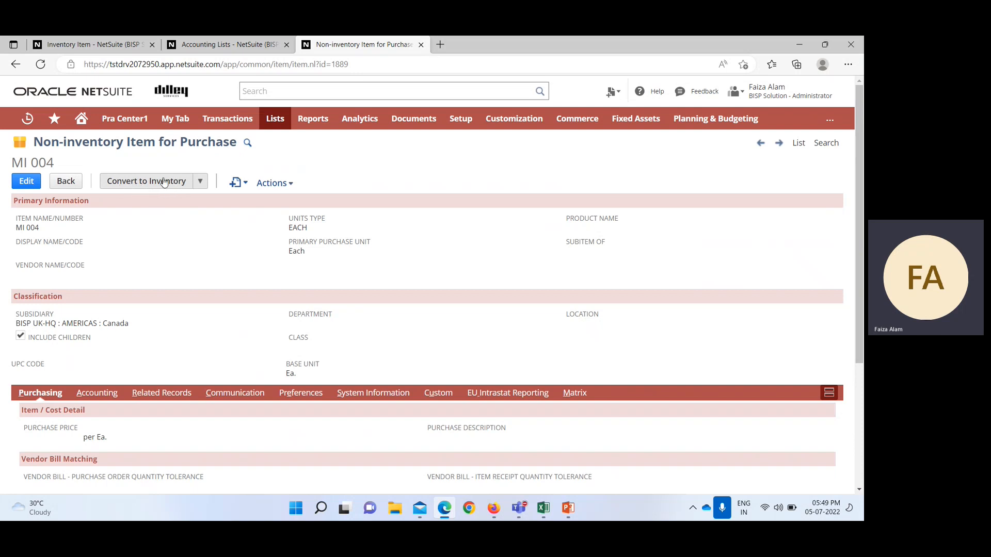
- Start converting MI 004 to serialized inventory and set its custom form to Standard Inventory Part Form
{"action": "left_click", "coordinate": [200, 182]}
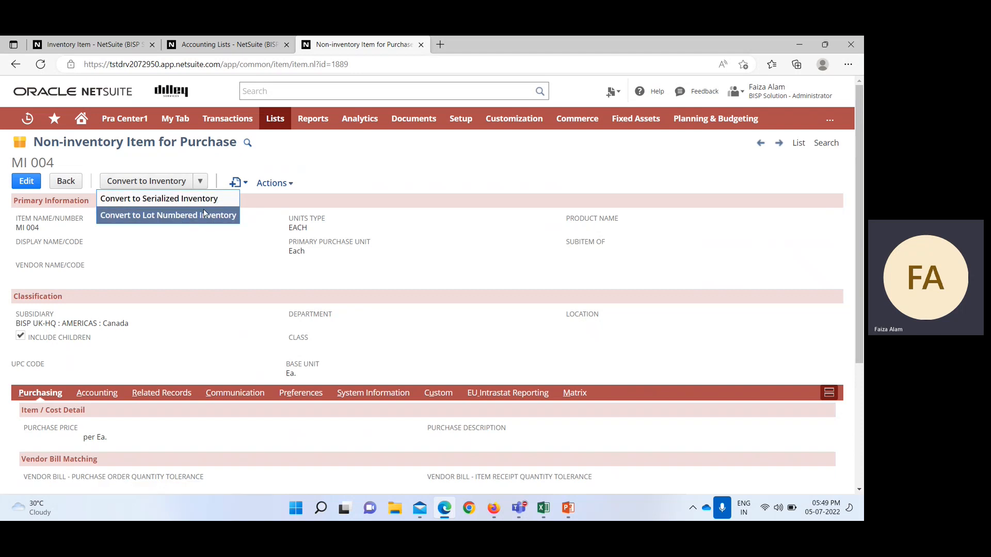
{"action": "left_click", "coordinate": [203, 186]}
{"action": "left_click", "coordinate": [201, 186]}
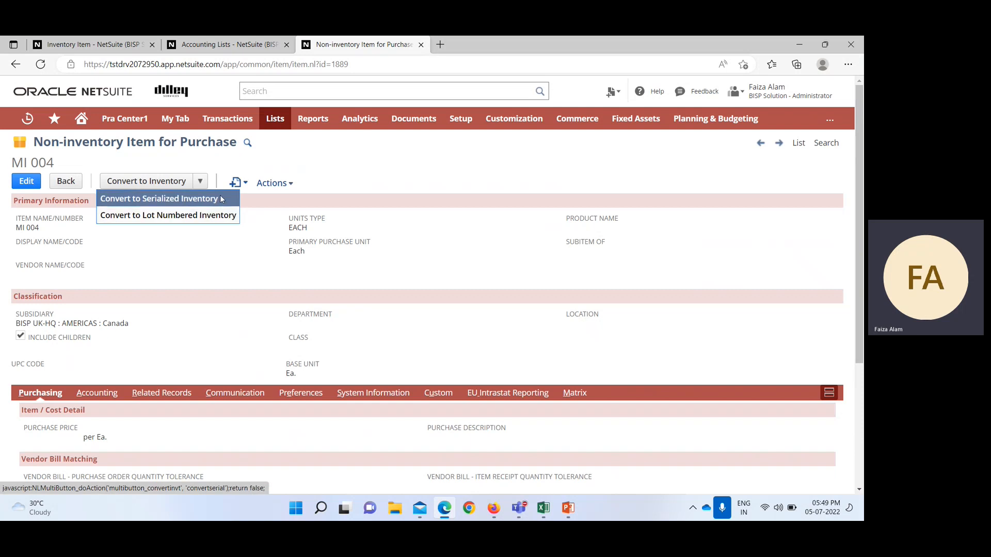
{"action": "left_click", "coordinate": [221, 198]}
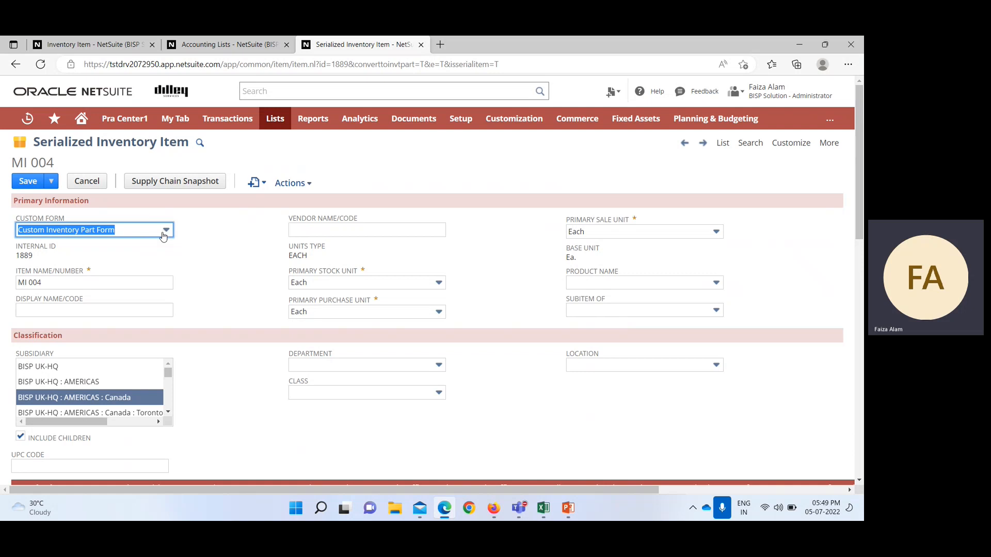
{"action": "left_click", "coordinate": [164, 234]}
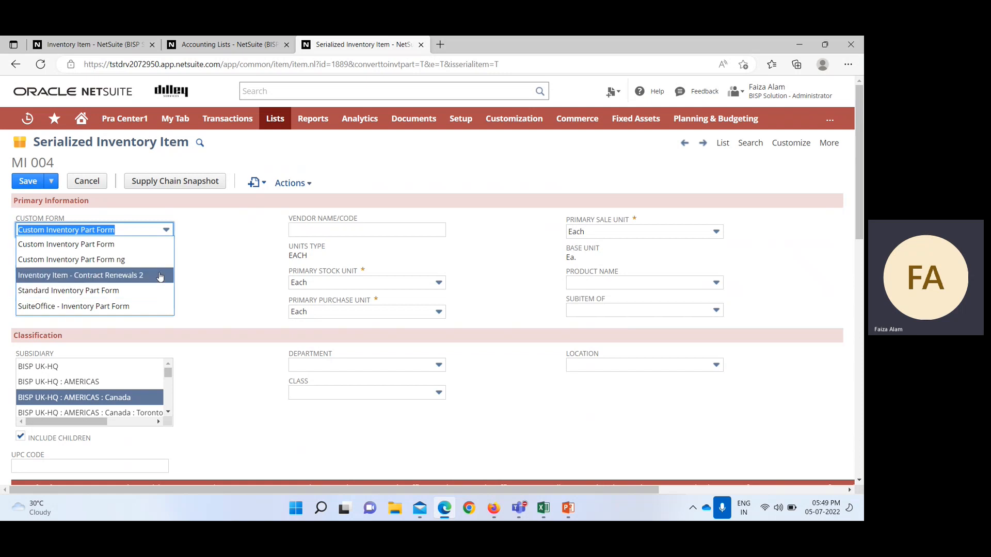
{"action": "left_click", "coordinate": [140, 291]}
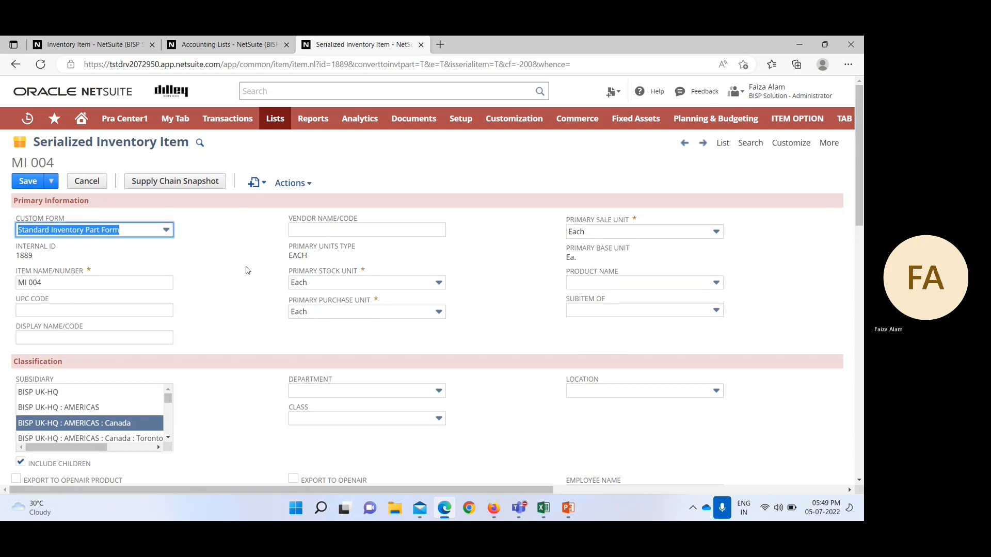
- Set the item's COGS account to 6885 General and Administrative : Other Expense : Repairs & Maintenance
{"action": "scroll", "coordinate": [366, 327], "scroll_direction": "down", "scroll_amount": 1}
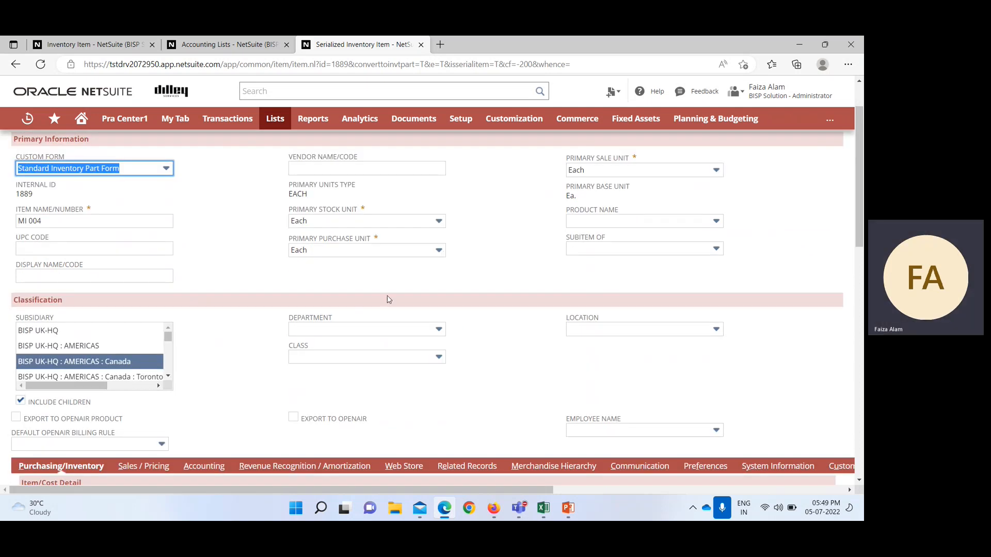
{"action": "scroll", "coordinate": [389, 300], "scroll_direction": "down", "scroll_amount": 1}
{"action": "scroll", "coordinate": [388, 290], "scroll_direction": "up", "scroll_amount": 1}
{"action": "scroll", "coordinate": [389, 290], "scroll_direction": "down", "scroll_amount": 2}
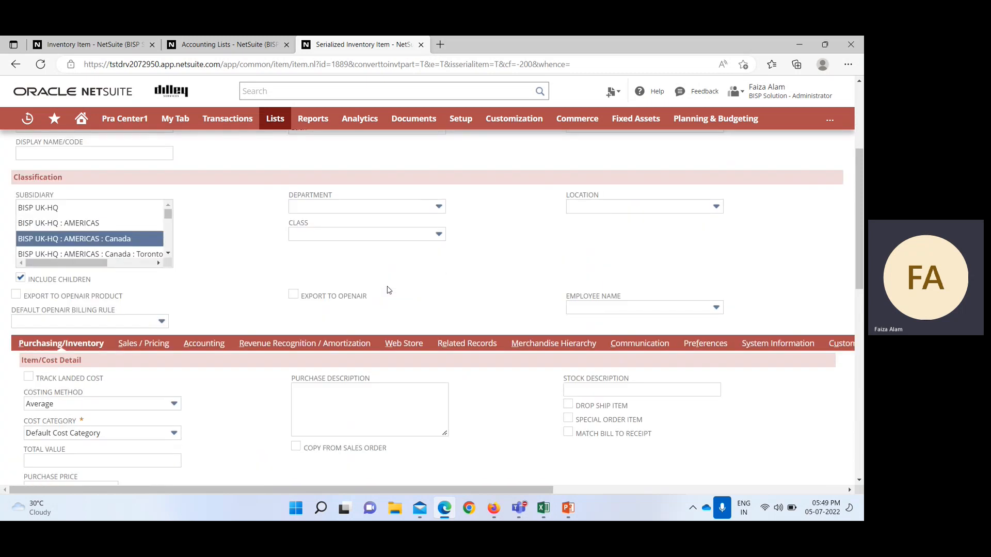
{"action": "left_click", "coordinate": [205, 345]}
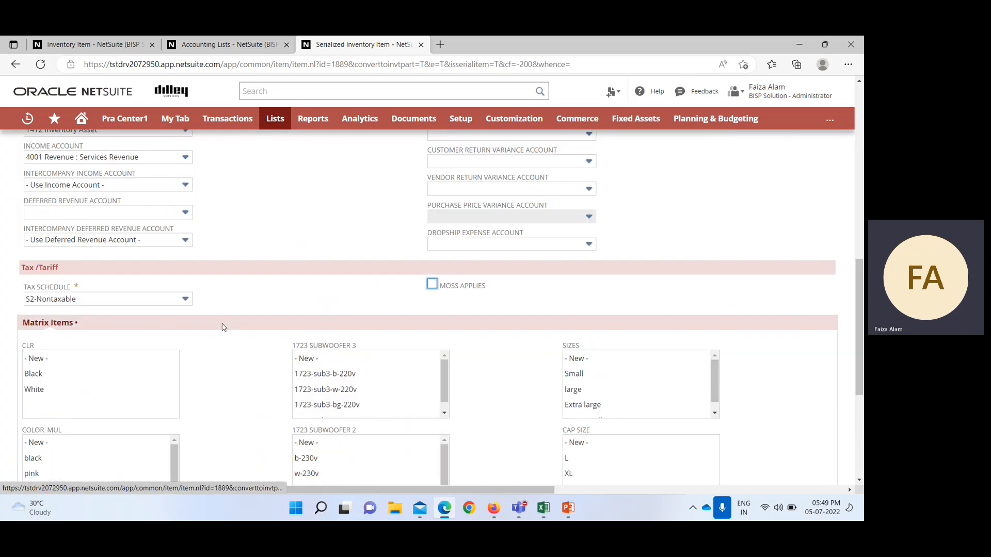
{"action": "scroll", "coordinate": [262, 250], "scroll_direction": "down", "scroll_amount": 2}
{"action": "scroll", "coordinate": [262, 251], "scroll_direction": "up", "scroll_amount": 4}
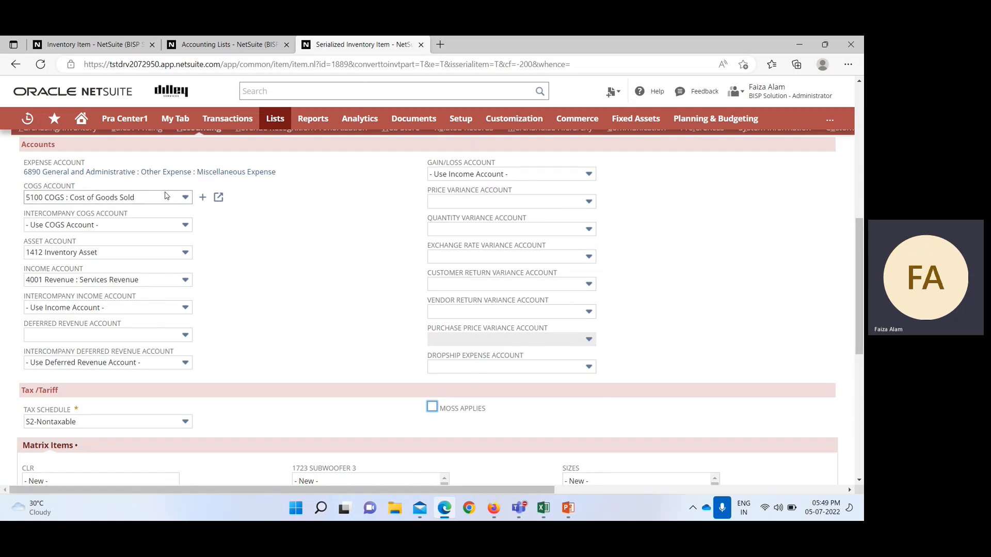
{"action": "left_click", "coordinate": [185, 197]}
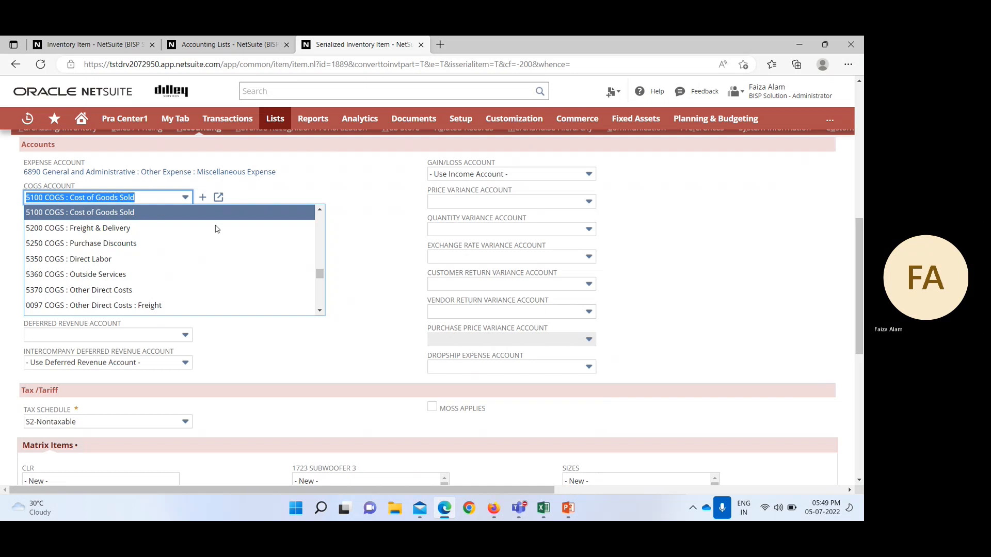
{"action": "scroll", "coordinate": [316, 246], "scroll_direction": "up", "scroll_amount": 10}
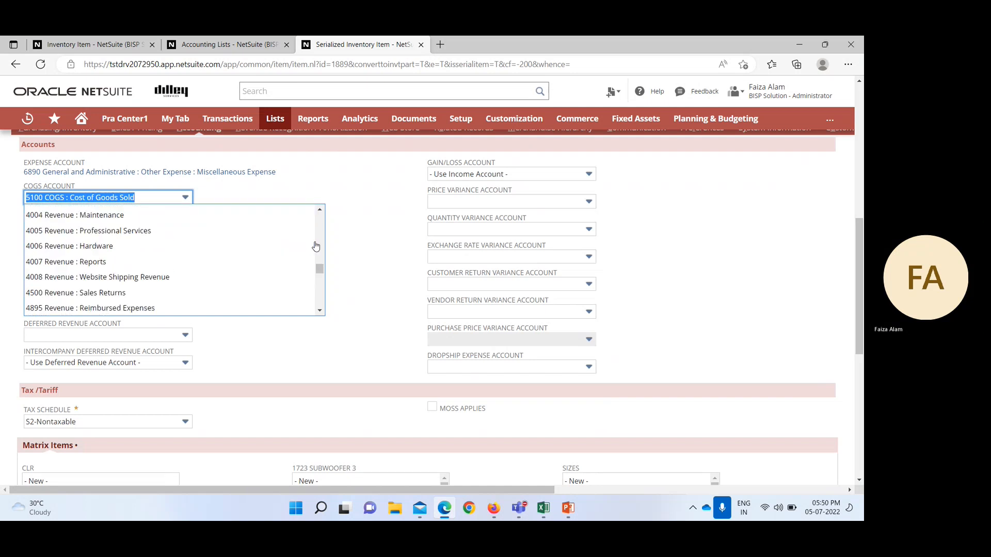
{"action": "scroll", "coordinate": [316, 246], "scroll_direction": "down", "scroll_amount": 15}
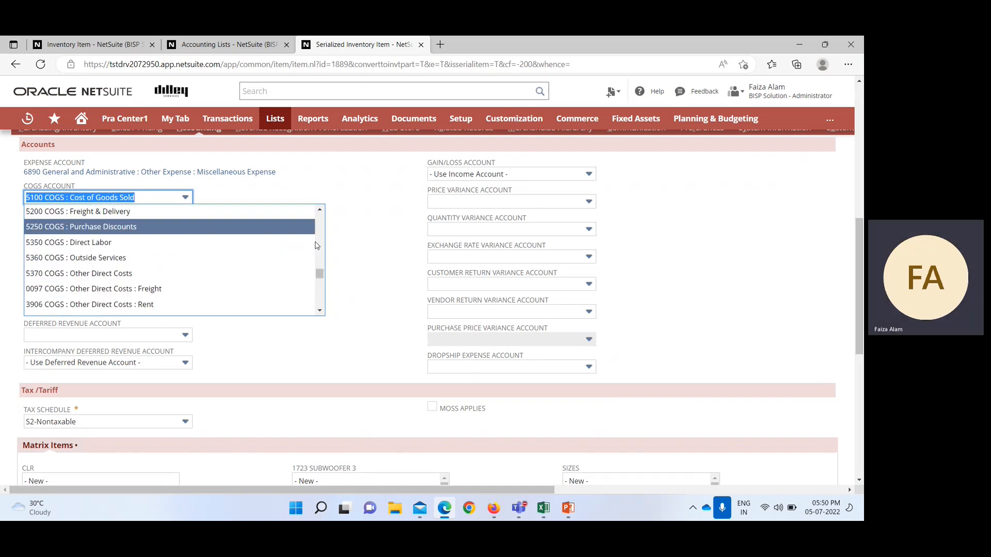
{"action": "scroll", "coordinate": [316, 246], "scroll_direction": "down", "scroll_amount": 2}
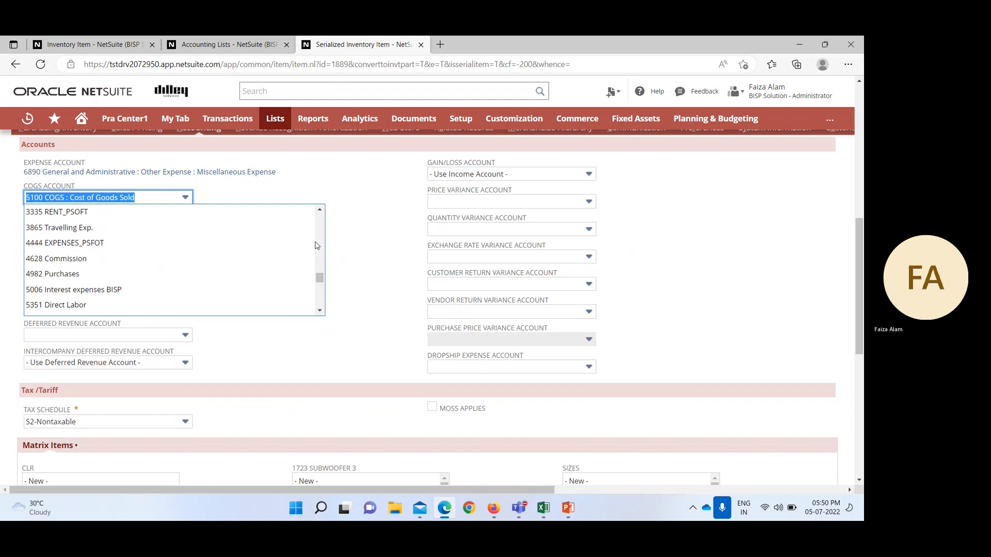
{"action": "key", "text": "BackSpace"}
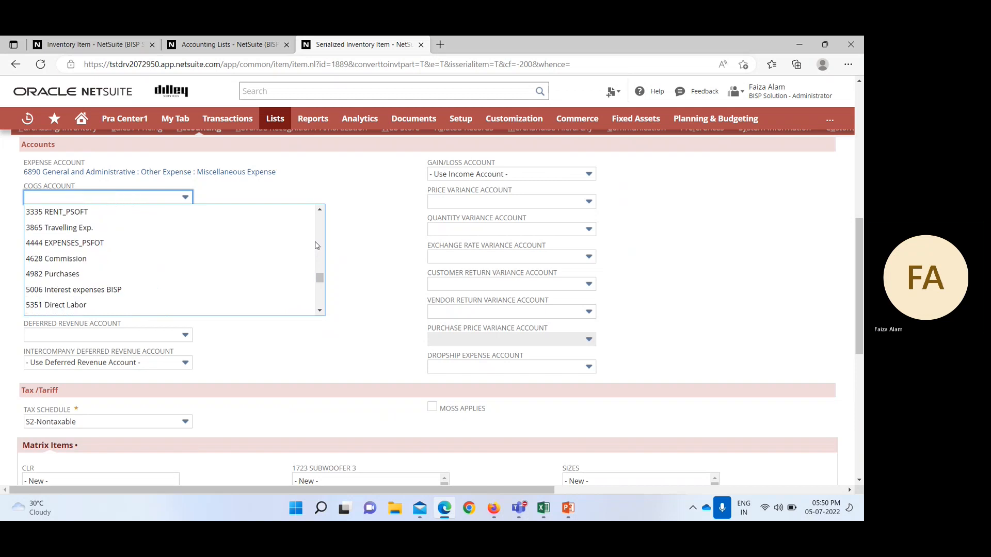
{"action": "type", "text": "6000 General and Administrative"}
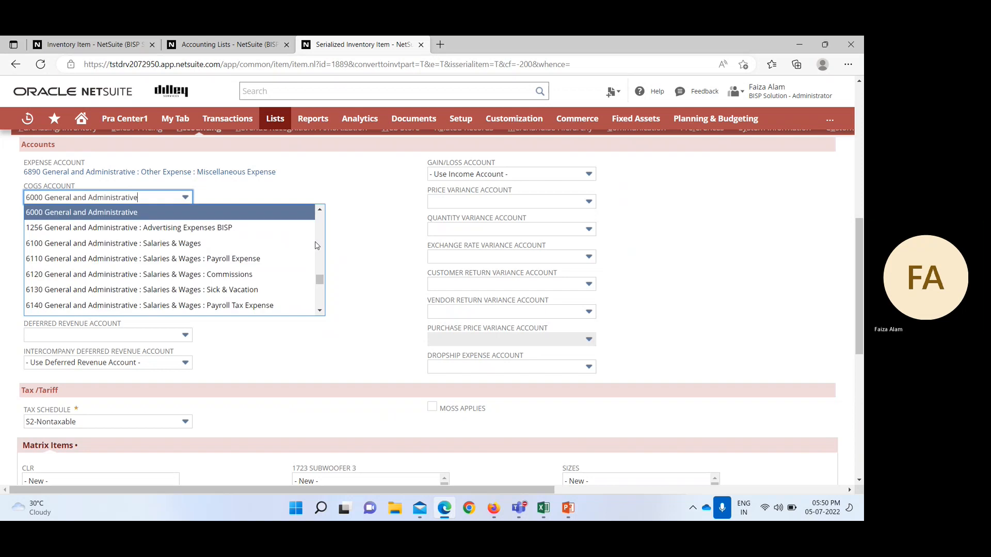
{"action": "type", "text": "885"}
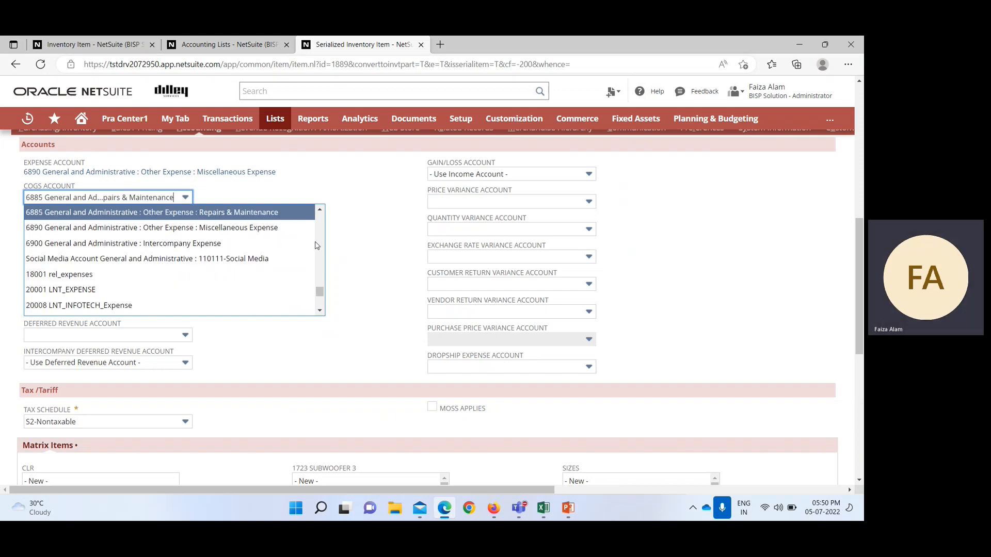
{"action": "left_click", "coordinate": [291, 222]}
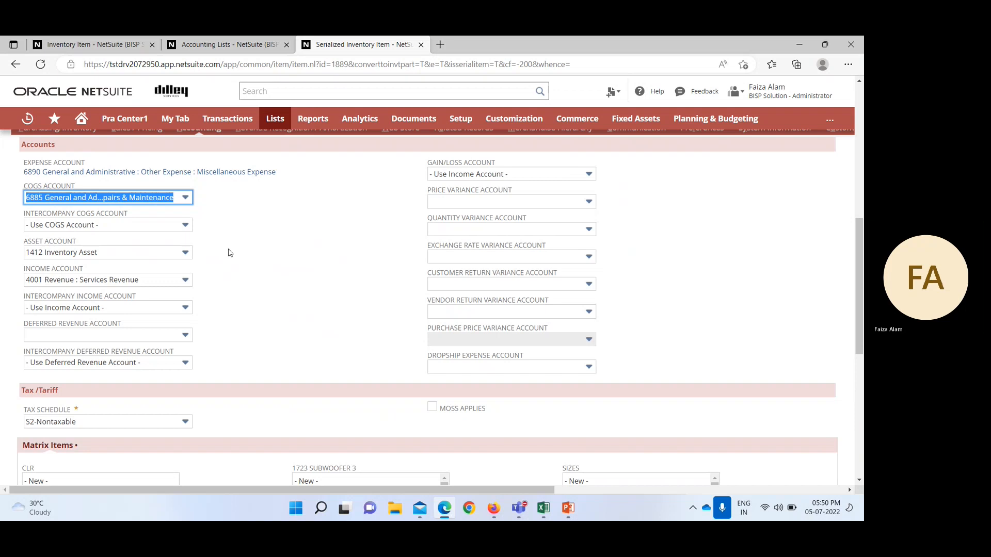
- Set the item's Rev Rec Forecast Rule to Default Standard under Advanced Revenue Recognition
{"action": "scroll", "coordinate": [299, 265], "scroll_direction": "up", "scroll_amount": 1}
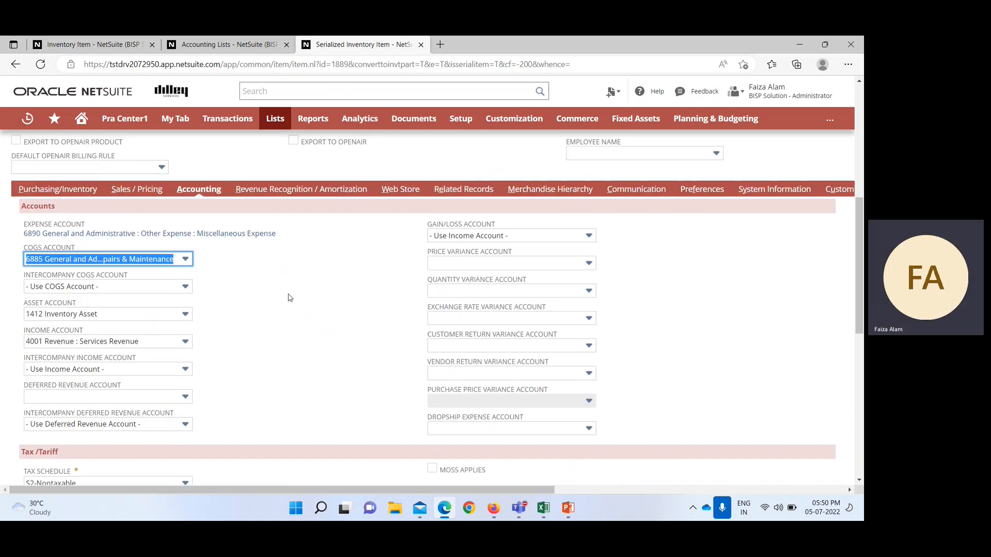
{"action": "left_click", "coordinate": [324, 190]}
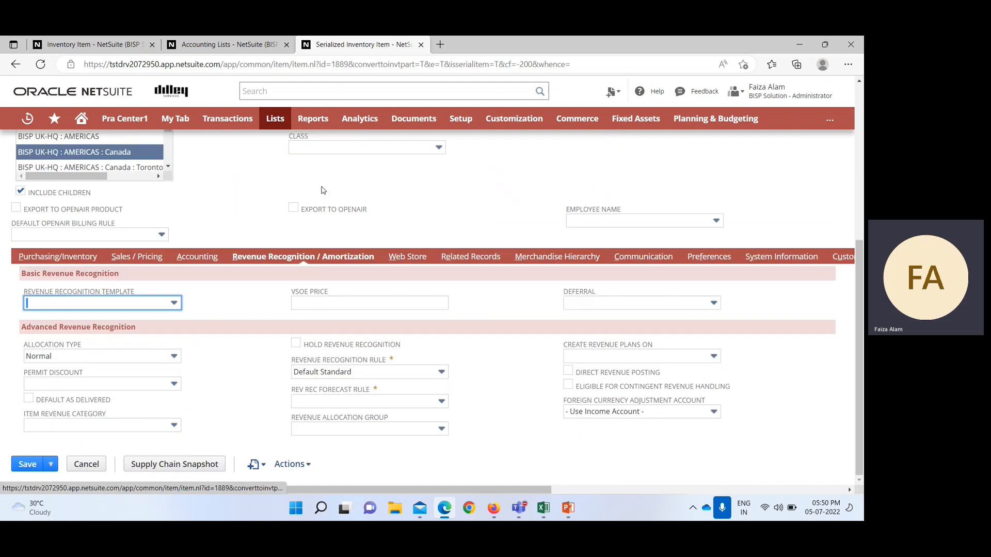
{"action": "left_click", "coordinate": [442, 402]}
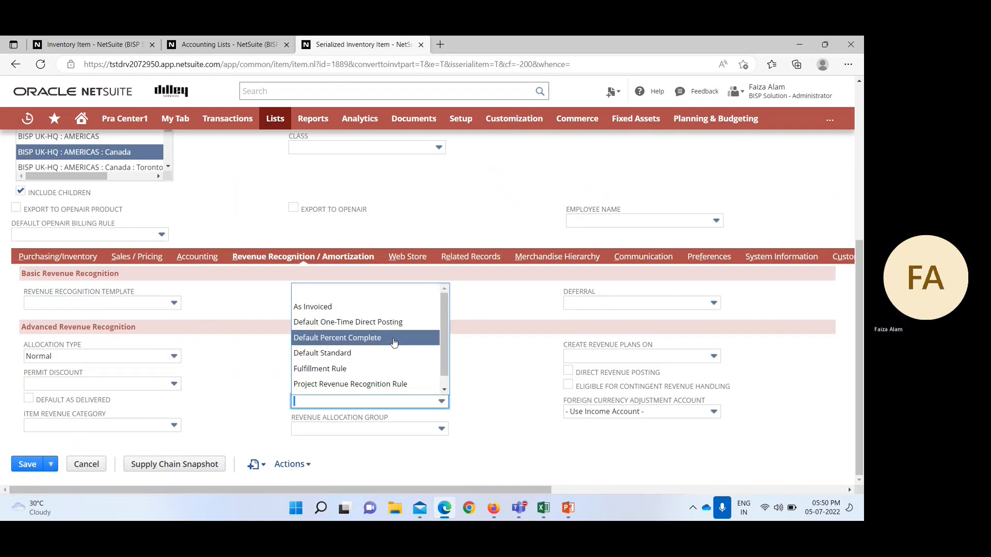
{"action": "left_click", "coordinate": [384, 353]}
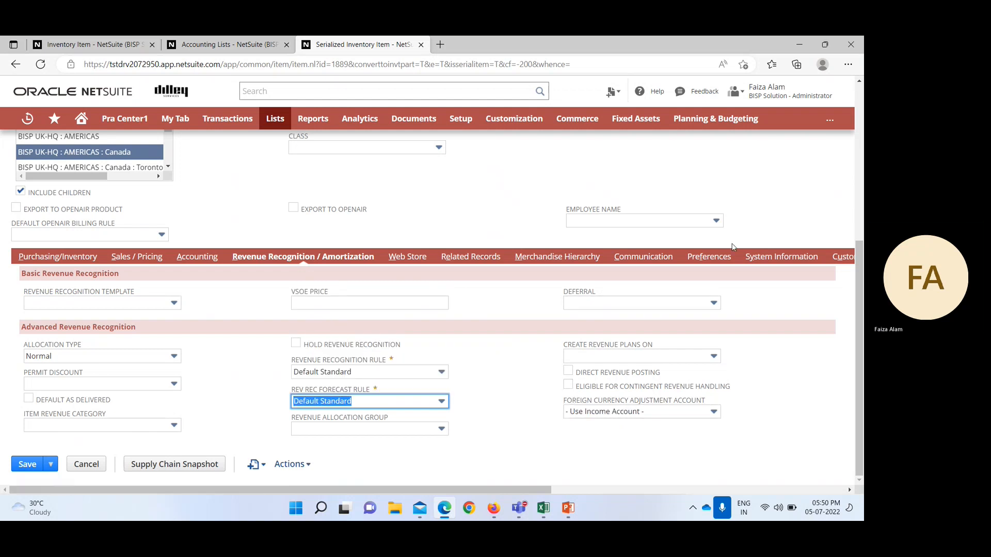
- Enter 009 in the required HRS2 custom field of the item
{"action": "left_click_drag", "start_coordinate": [537, 496], "coordinate": [744, 490]}
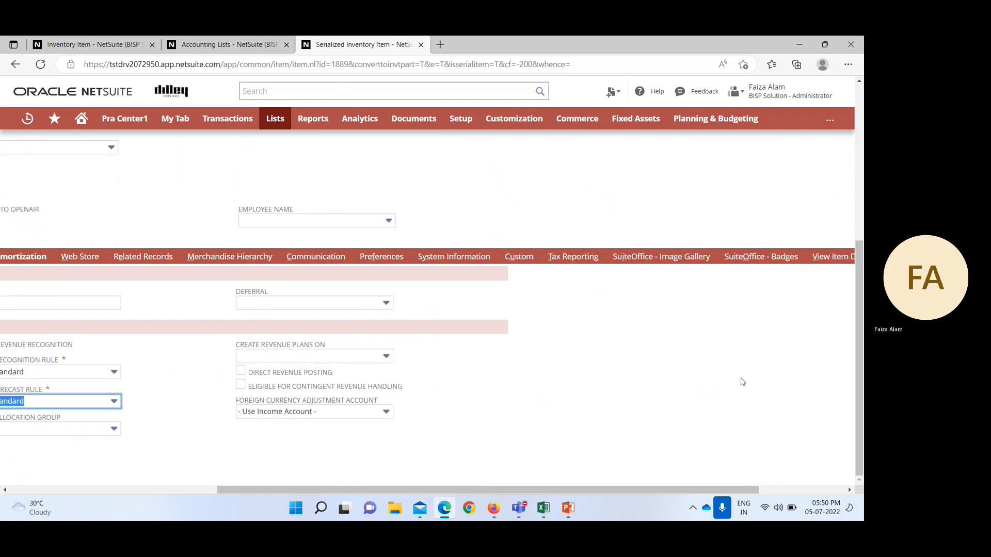
{"action": "left_click", "coordinate": [519, 257]}
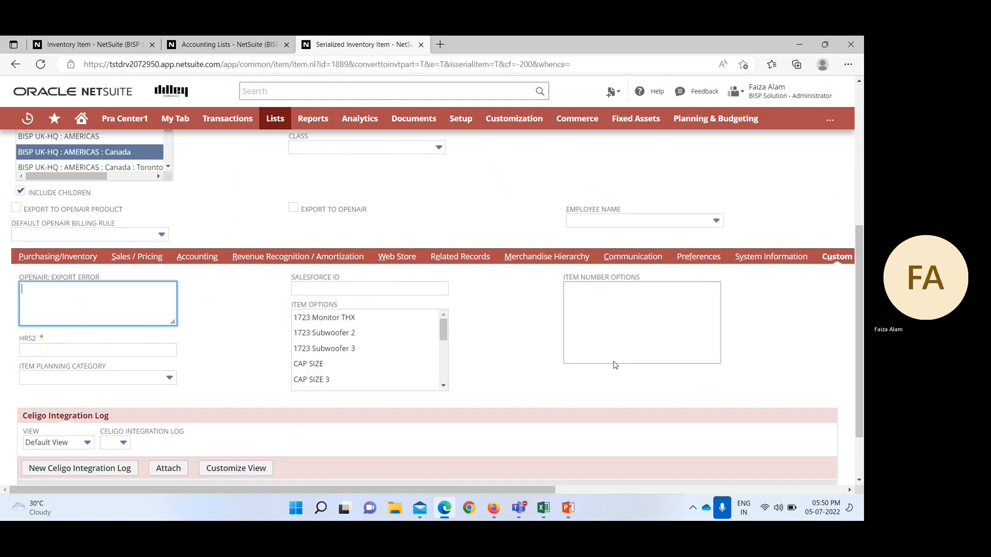
{"action": "left_click", "coordinate": [33, 351]}
{"action": "type", "text": "009"}
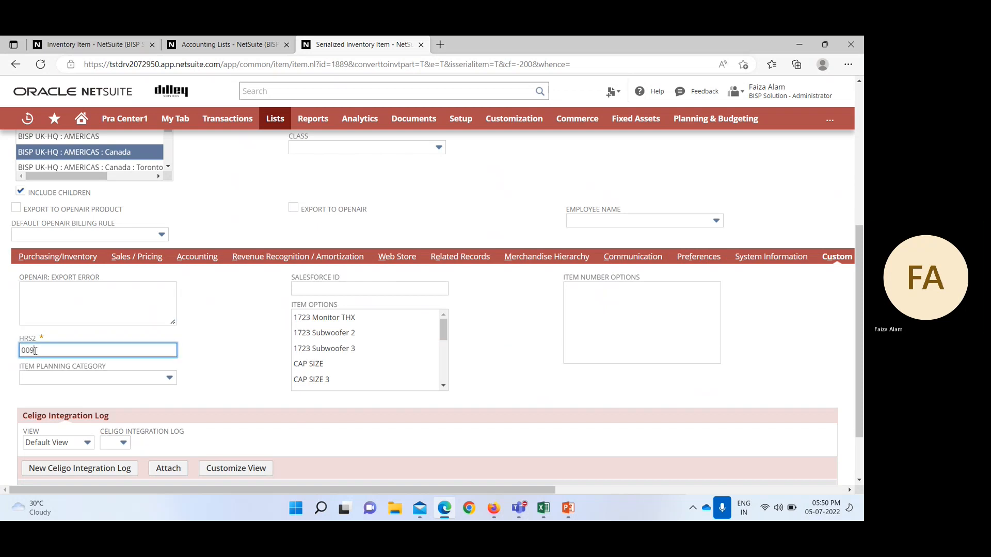
- Check the item's accounting settings, then save the serialized item and accept updating the accounts on existing transactions
{"action": "left_click", "coordinate": [195, 265]}
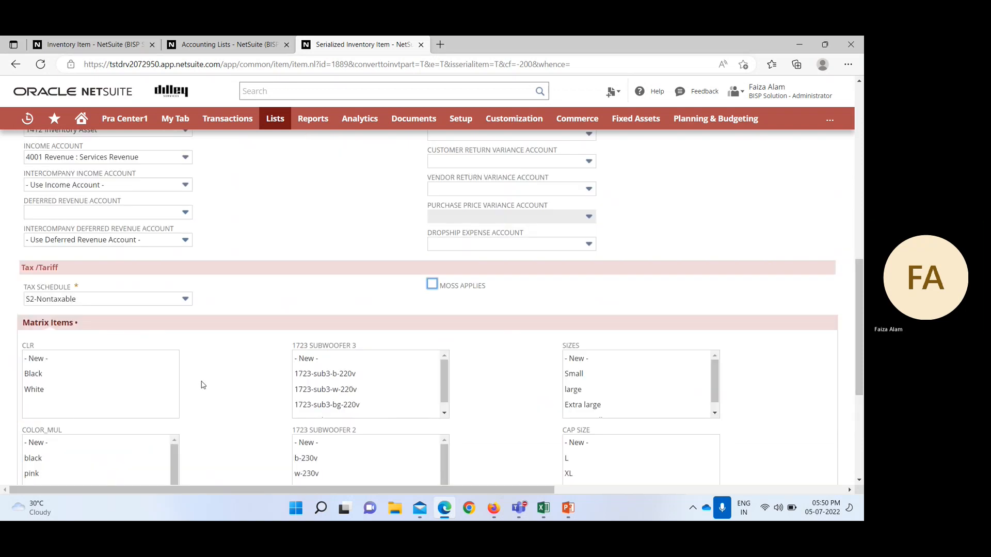
{"action": "scroll", "coordinate": [176, 391], "scroll_direction": "up", "scroll_amount": 3}
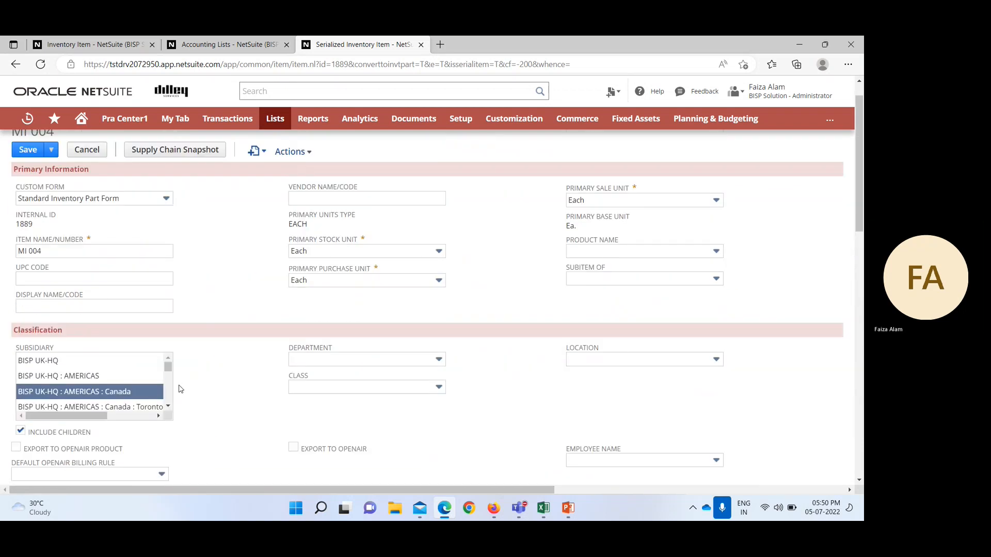
{"action": "left_click", "coordinate": [28, 180]}
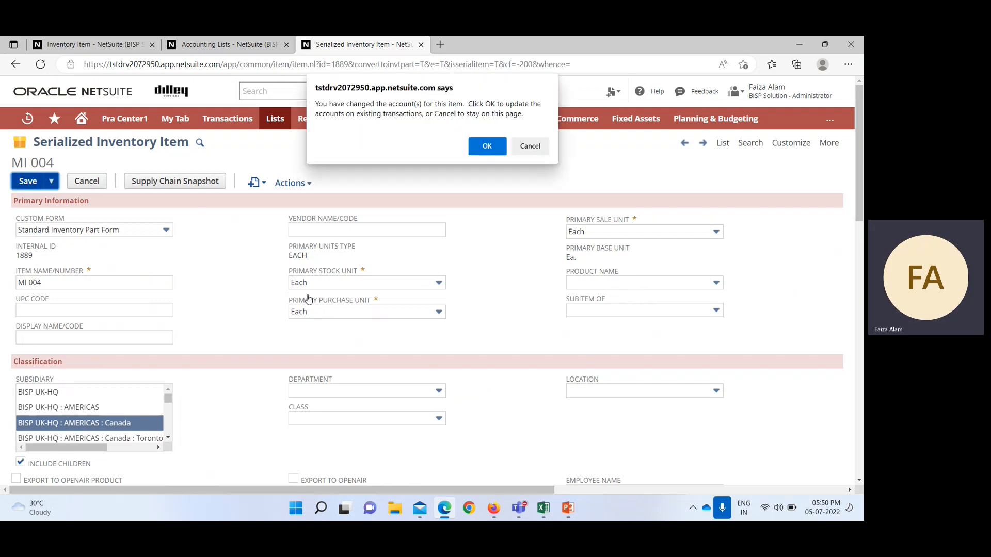
{"action": "left_click", "coordinate": [478, 145]}
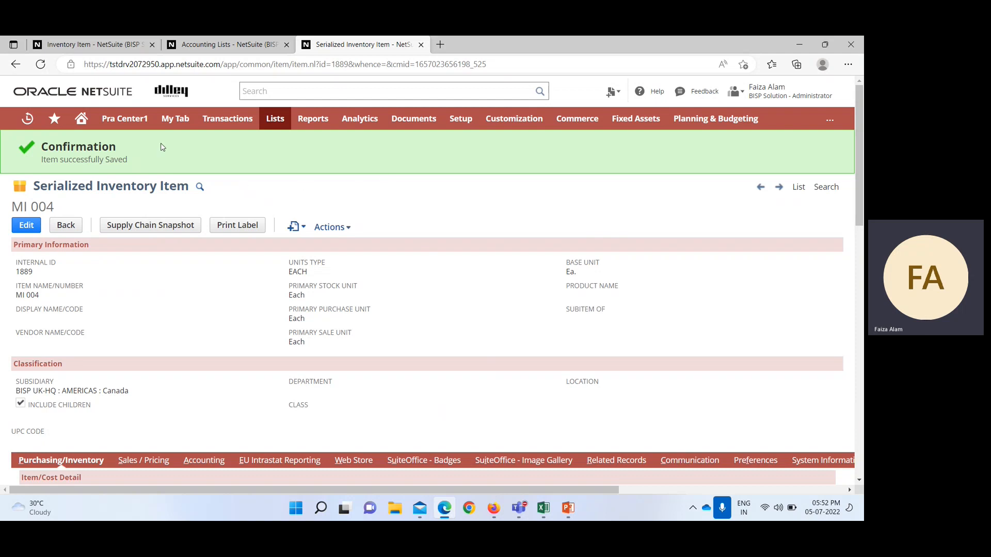
- Go to the home dashboard and open the transaction settings in the user's Set Preferences page
{"action": "left_click", "coordinate": [89, 126]}
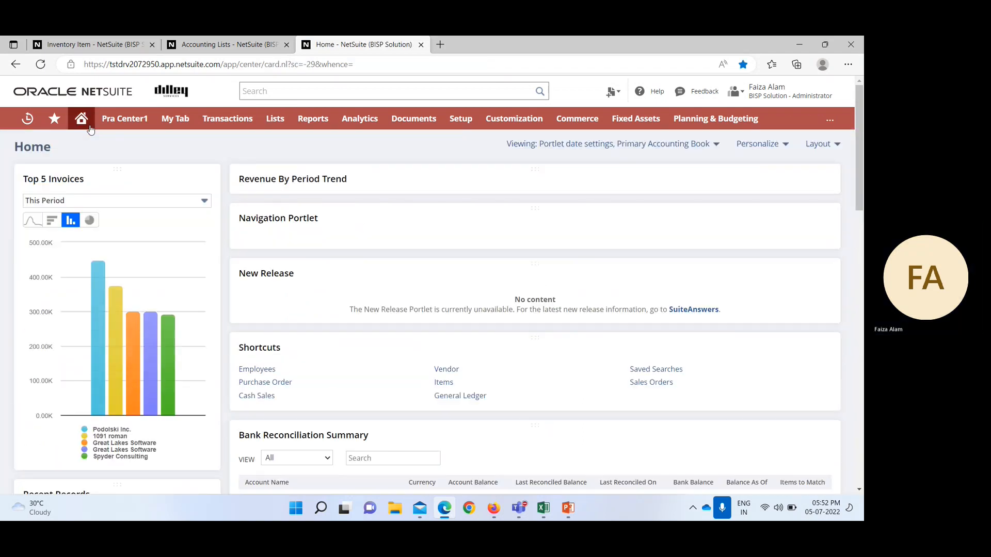
{"action": "mouse_move", "coordinate": [89, 127]}
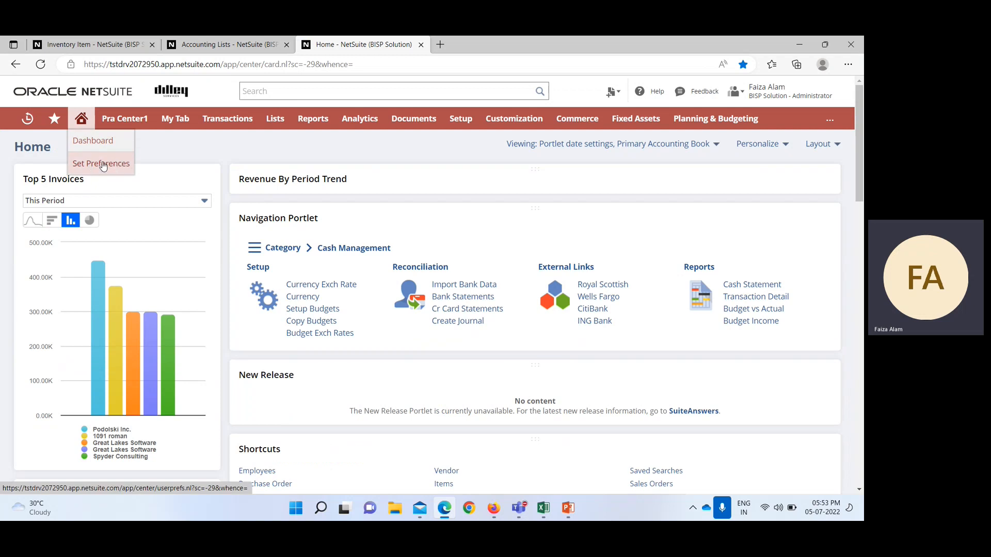
{"action": "scroll", "coordinate": [224, 219], "scroll_direction": "down", "scroll_amount": 15}
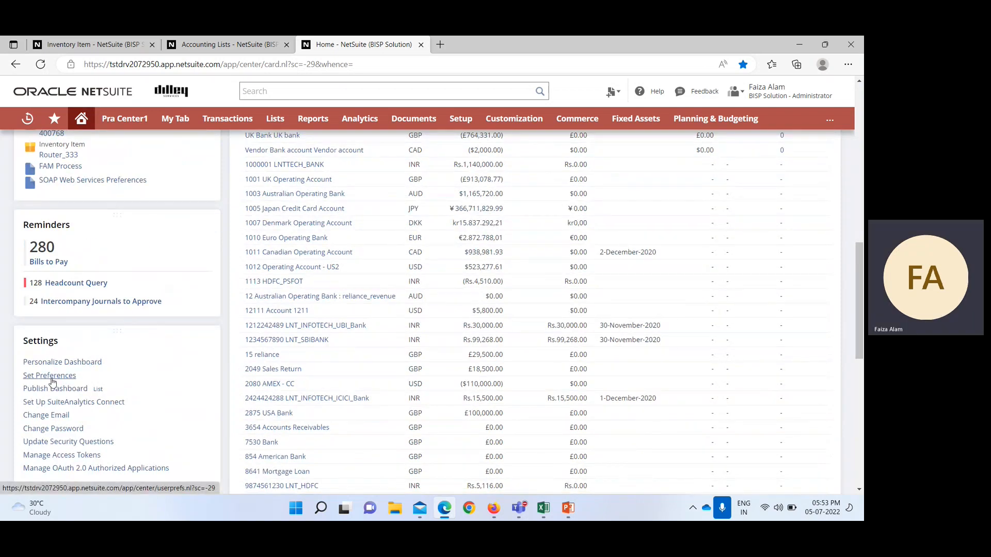
{"action": "left_click", "coordinate": [51, 379]}
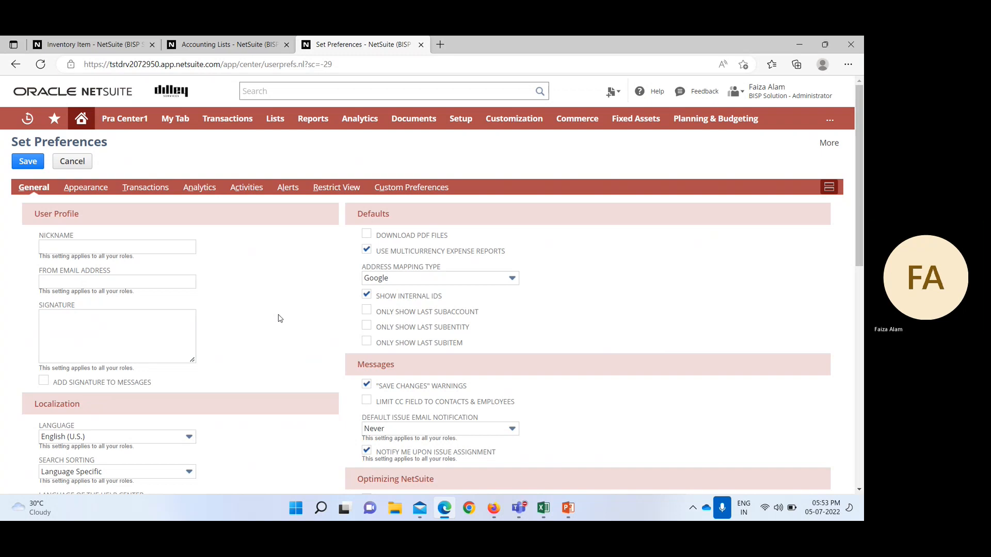
{"action": "left_click", "coordinate": [146, 189]}
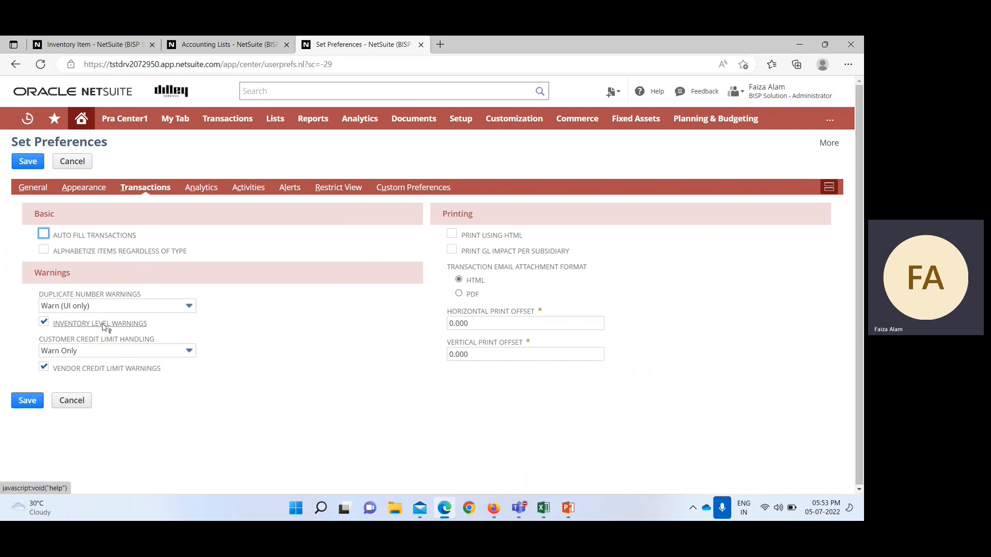
- Read the field help for Inventory Level Warnings, then turn the preference off and back on
{"action": "left_click", "coordinate": [143, 325]}
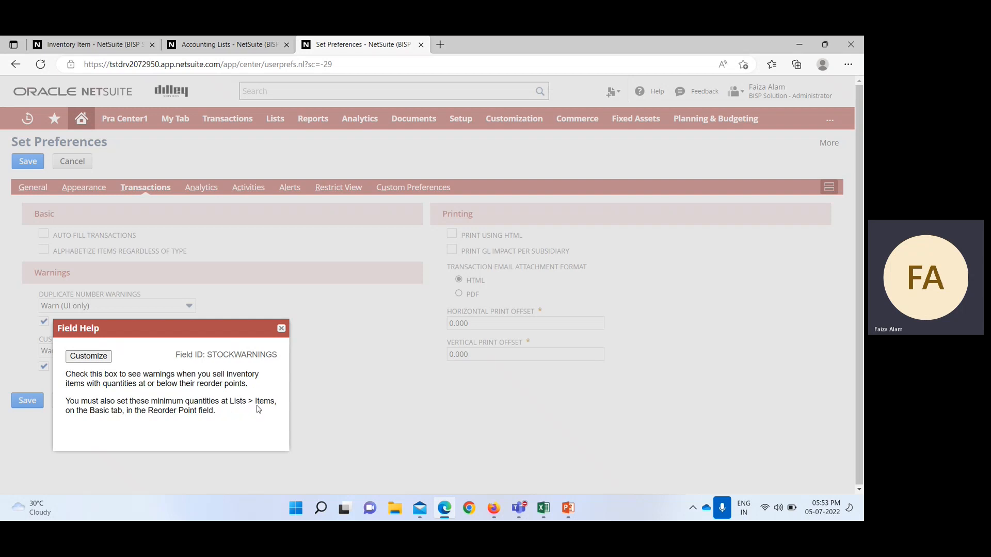
{"action": "left_click", "coordinate": [282, 329]}
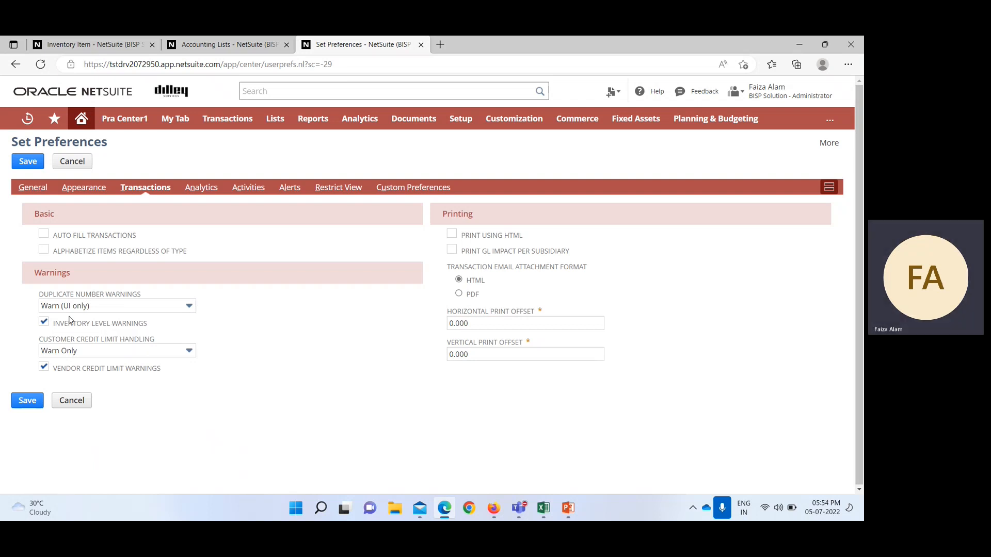
{"action": "left_click", "coordinate": [45, 323]}
{"action": "left_click", "coordinate": [44, 323]}
- Switch to the NetSuite Inventory Management Public Webinar meeting in Microsoft Teams and bring up the option to stop recording
{"action": "mouse_move", "coordinate": [517, 516]}
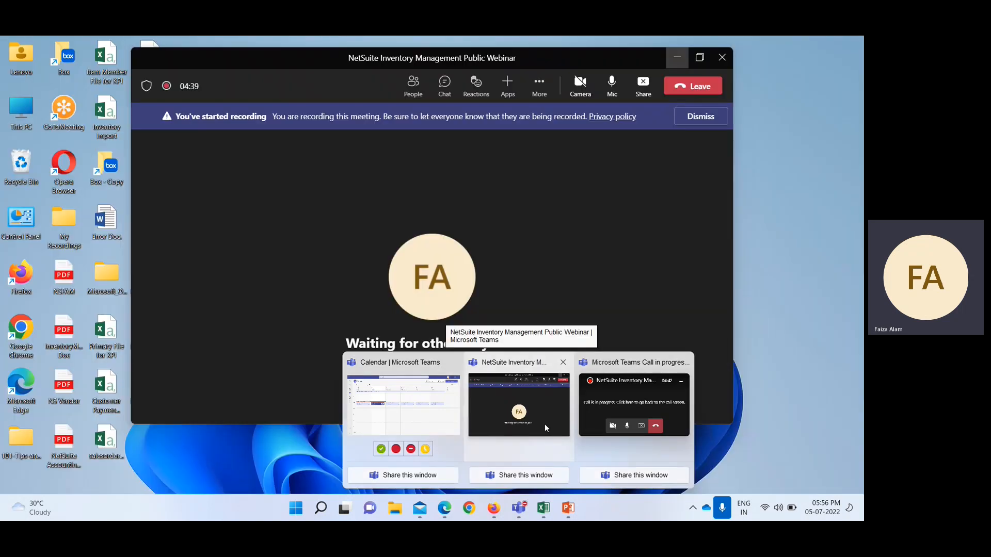
{"action": "left_click", "coordinate": [545, 425]}
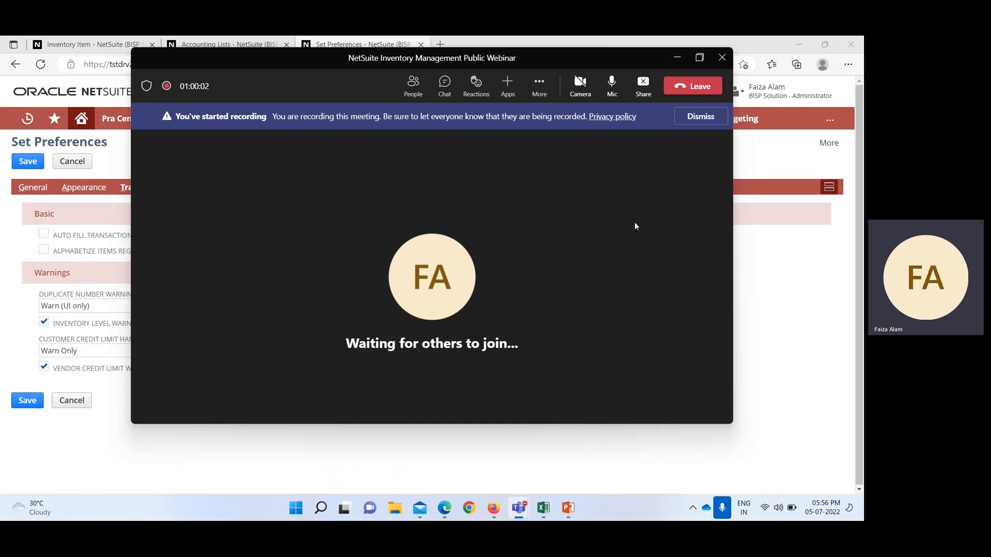
{"action": "left_click", "coordinate": [539, 89]}
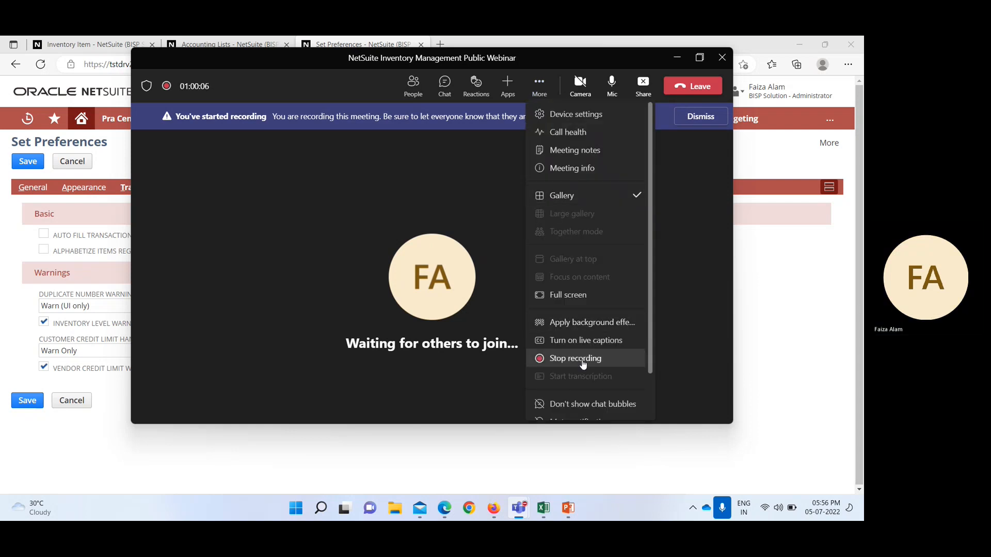